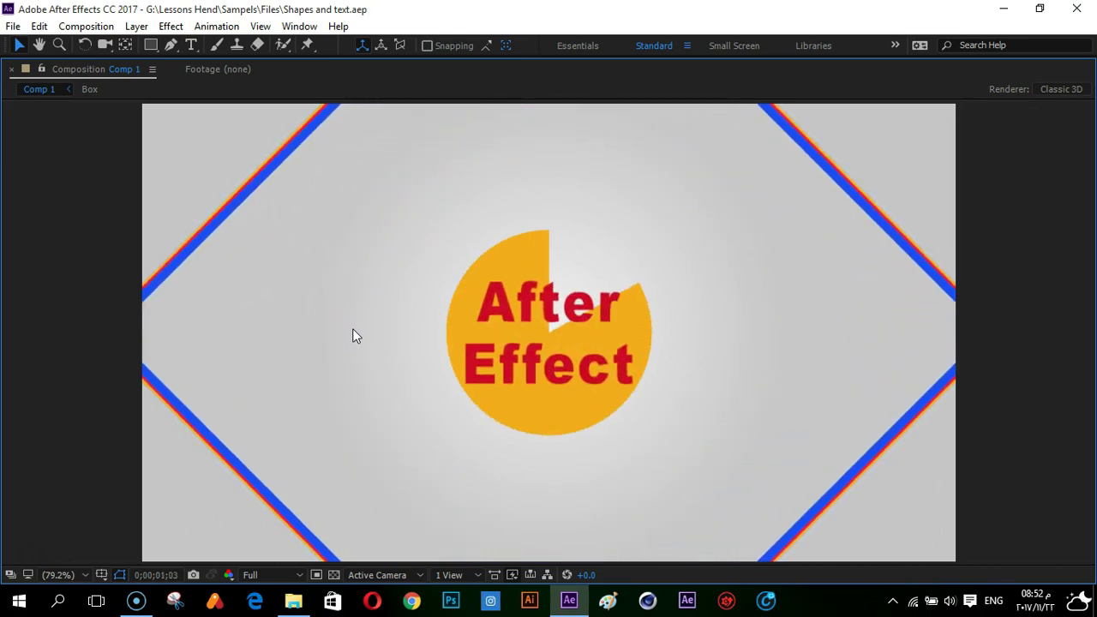
Play back the finished Comp 1 animation and set the current time to 0;00;00;15 to examine the opening shapes
key("space")
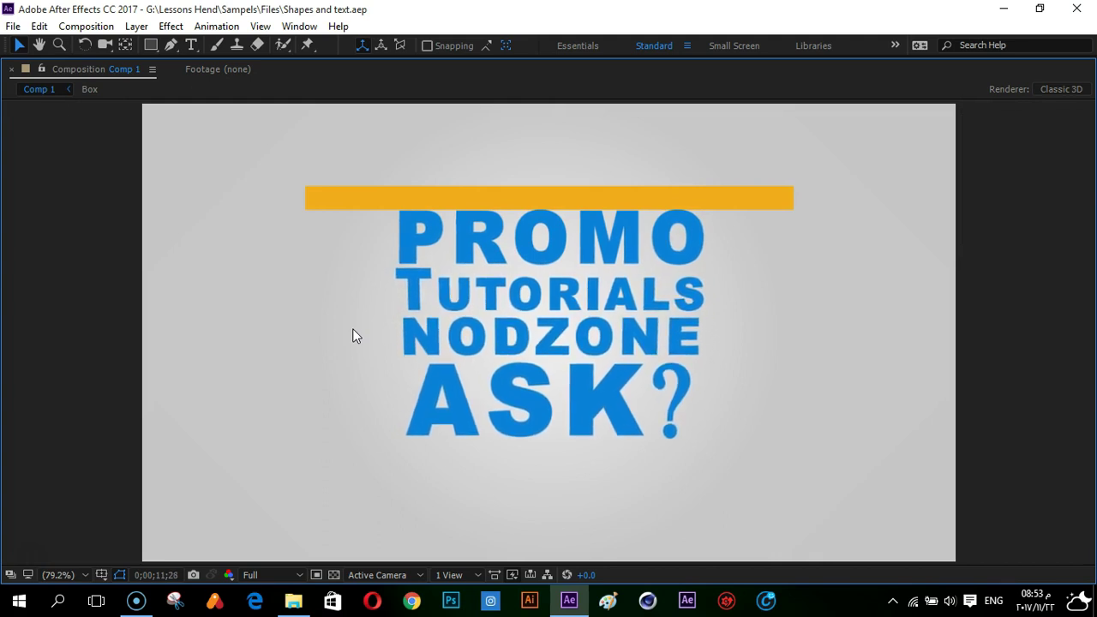
left_click(413, 329)
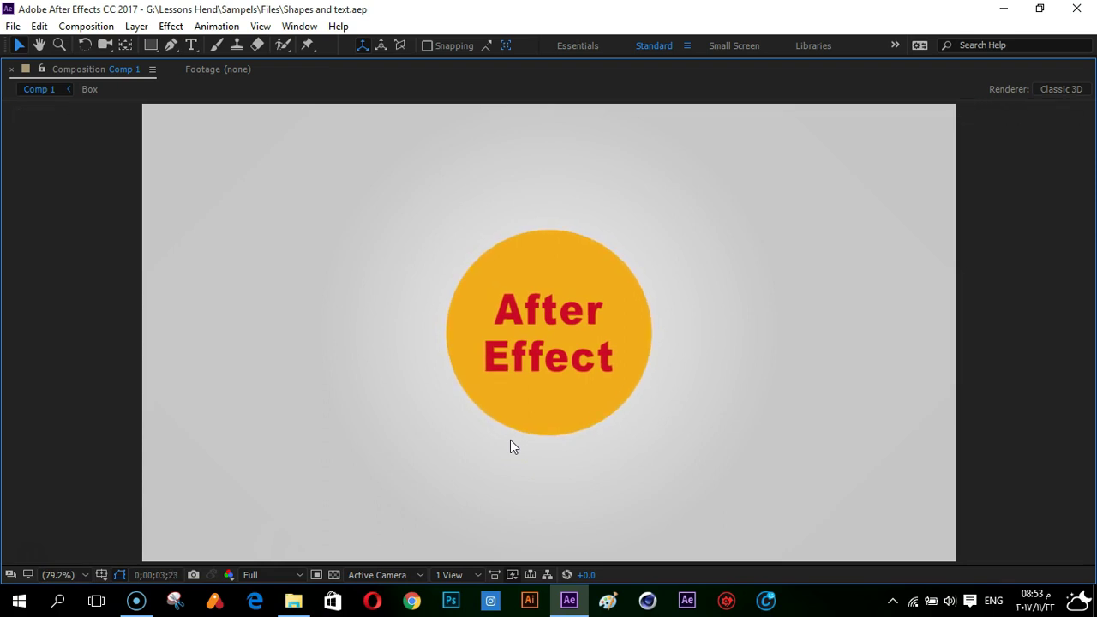
left_click(502, 470)
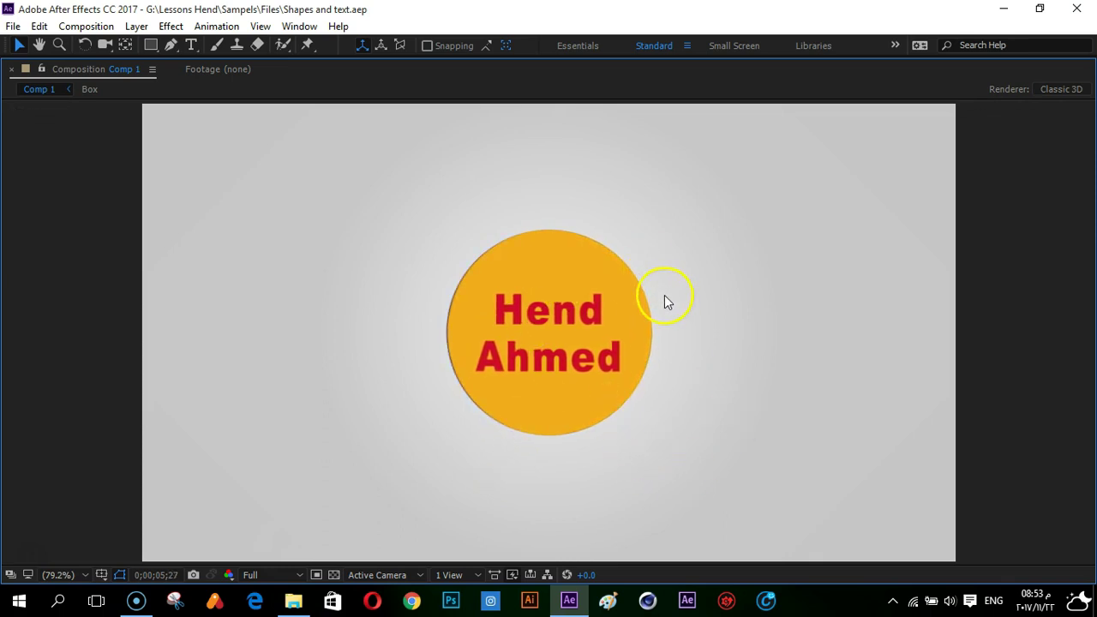
left_click(568, 300)
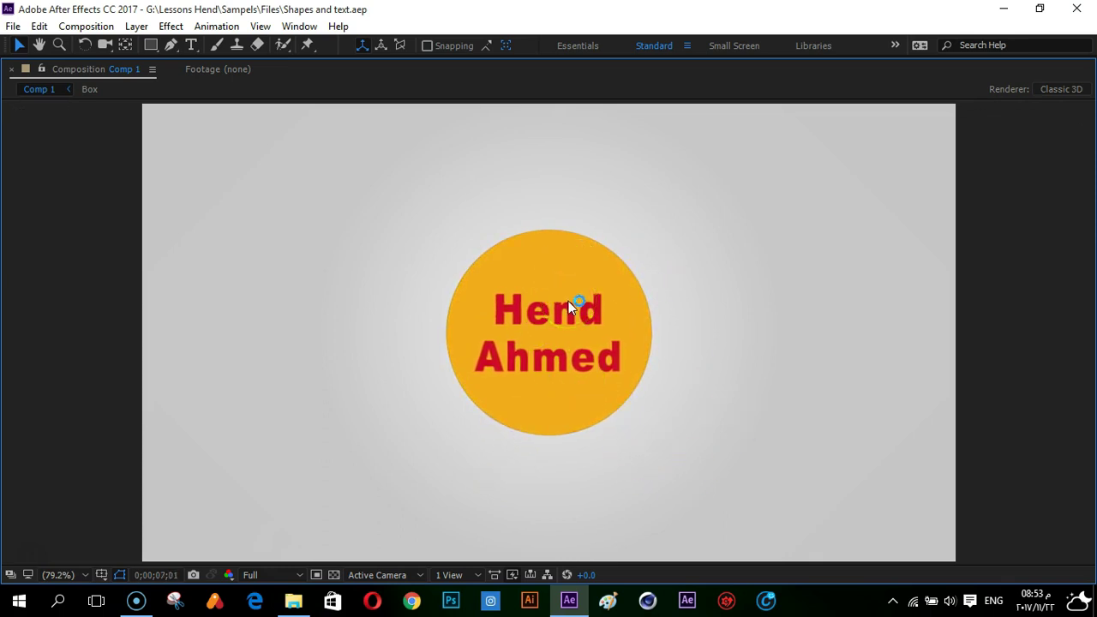
key("grave")
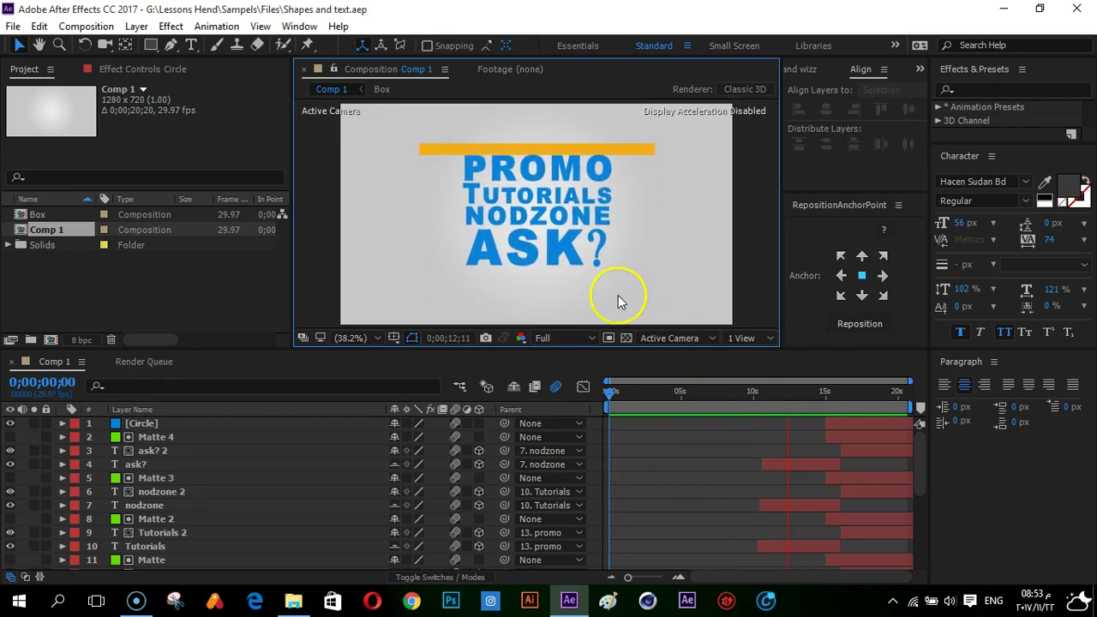
mouse_move(614, 298)
left_mouse_down()
mouse_move(657, 293)
mouse_move(609, 297)
left_mouse_up()
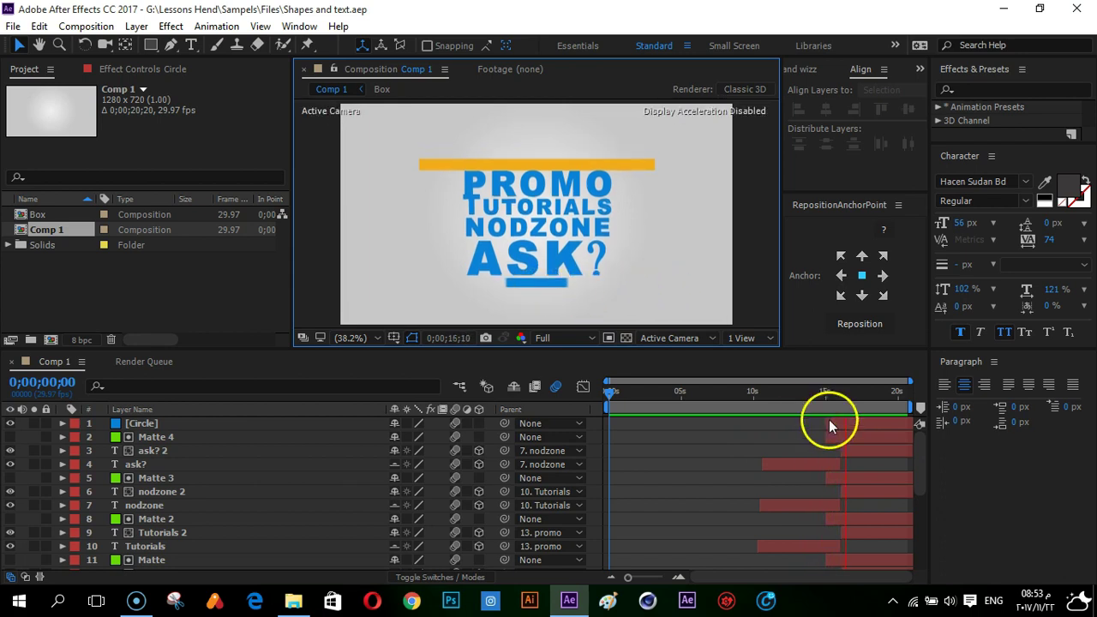
left_click_drag(644, 397, 616, 411)
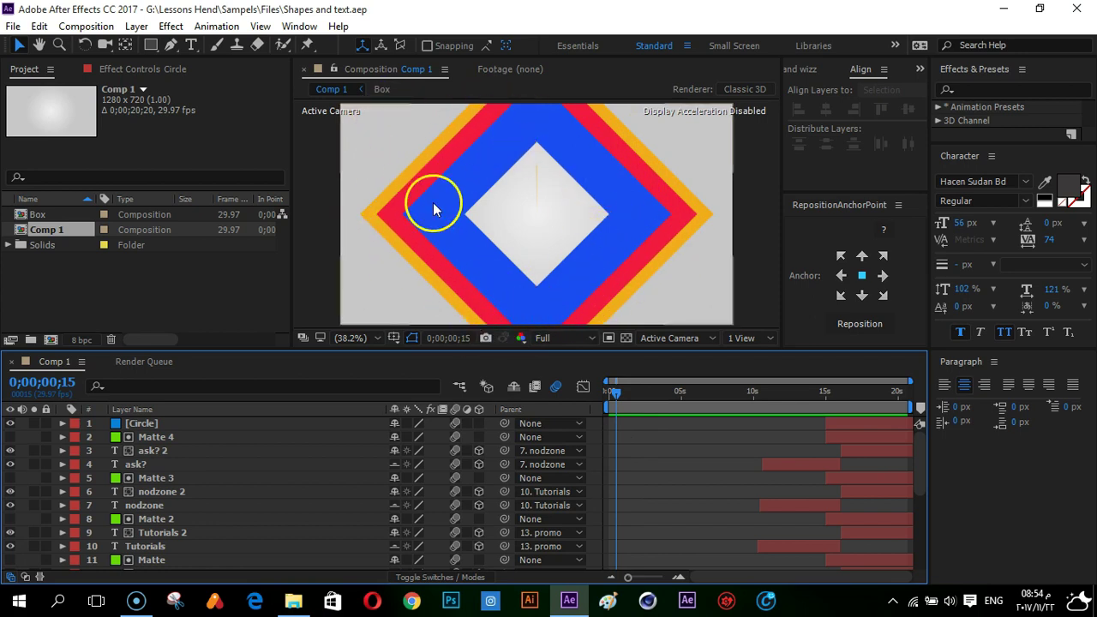
Create a new 1280 x 720 composition named Main
left_click(85, 26)
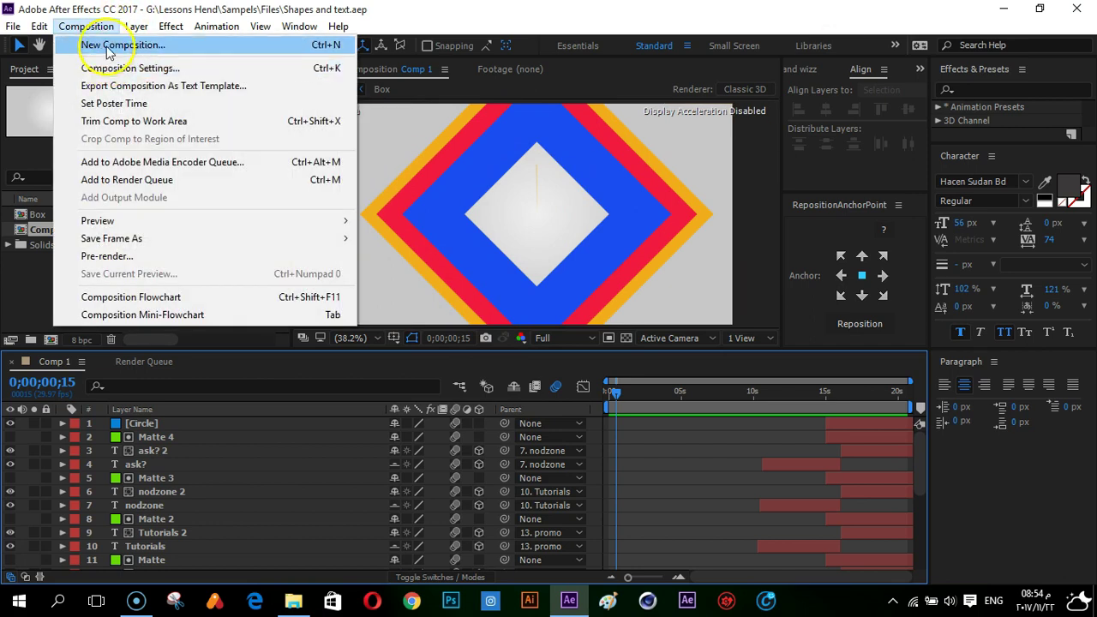
left_click(98, 42)
type("Ma")
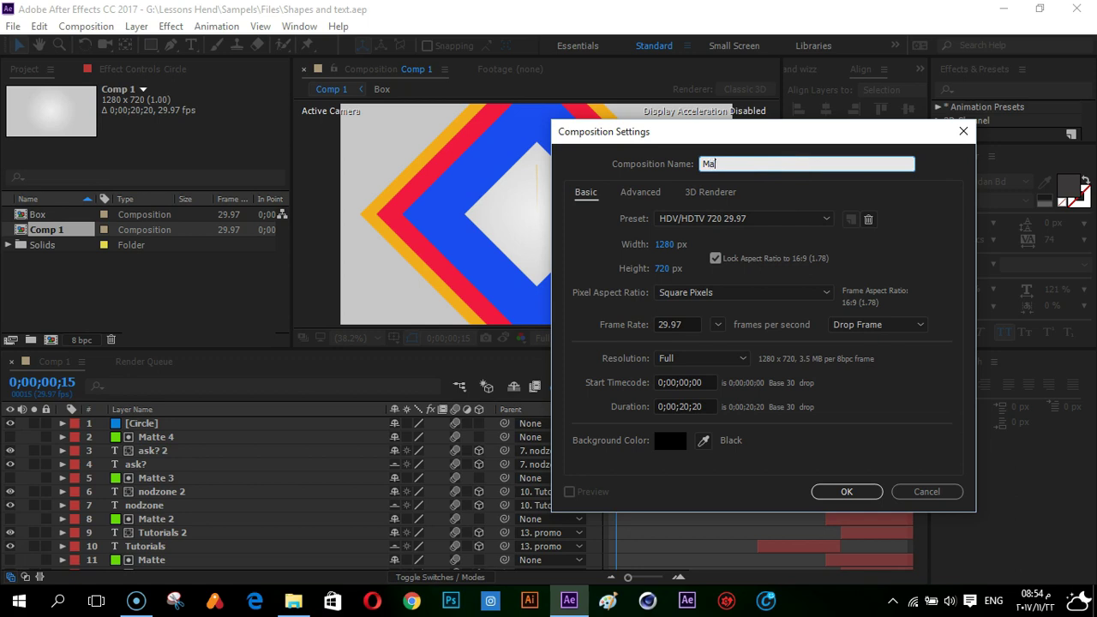
type("in")
key("Return")
Add a composition-sized solid layer named Bg to the Main composition
right_click(163, 500)
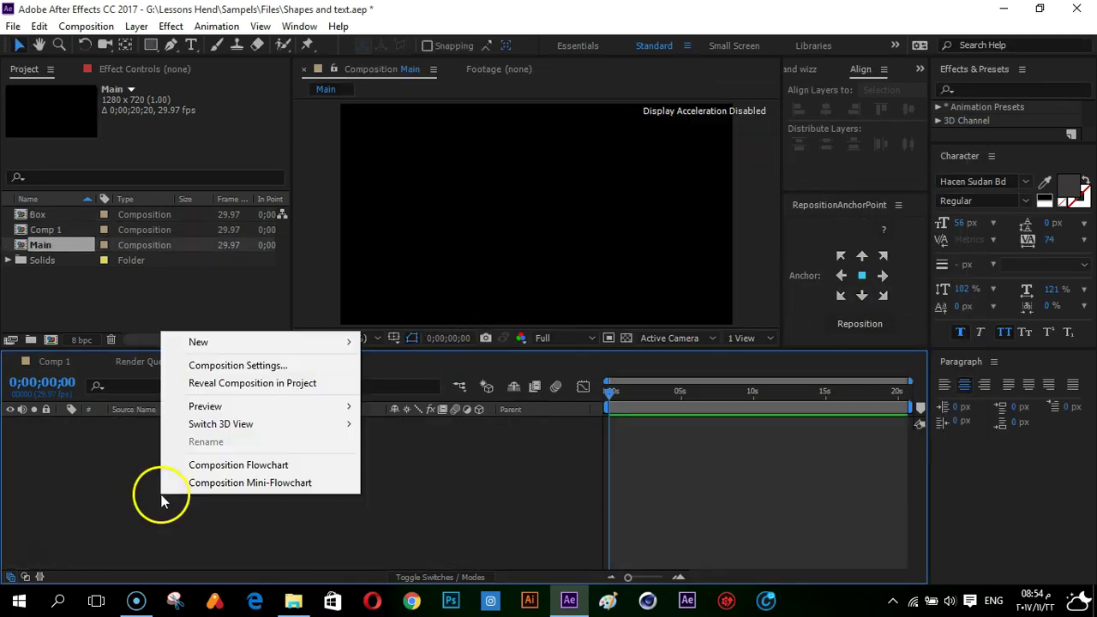
mouse_move(221, 343)
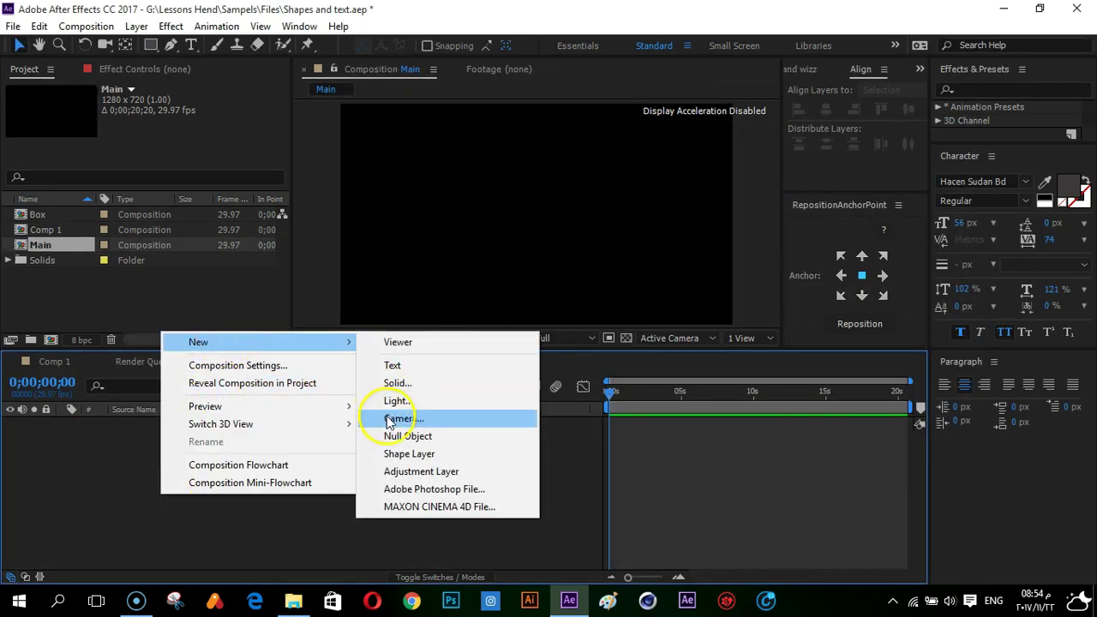
left_click(433, 389)
type("Bg")
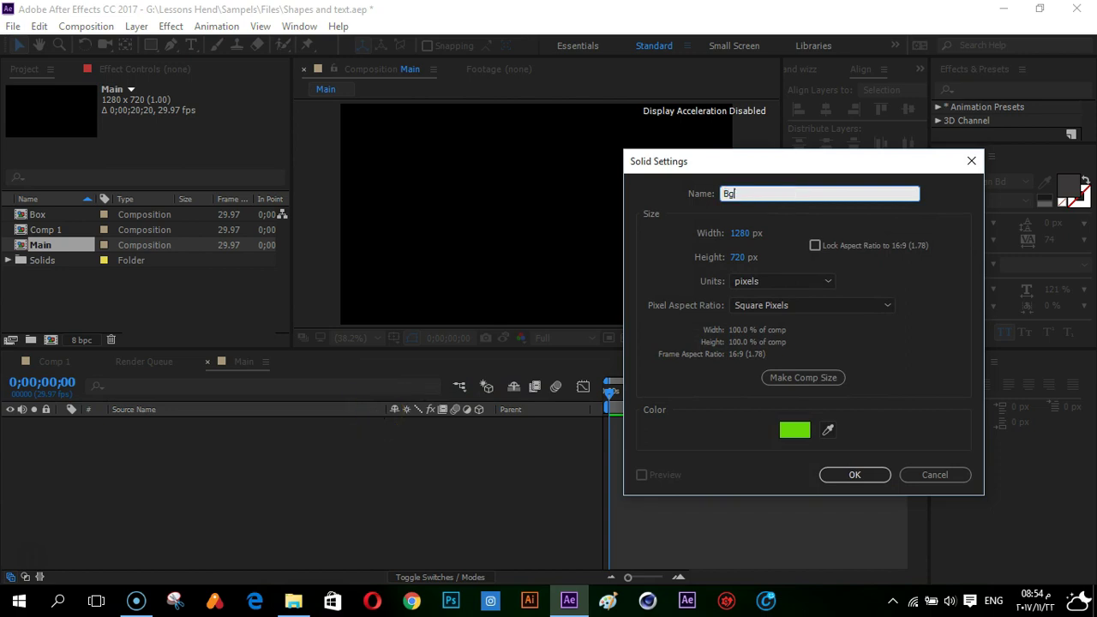
key("Return")
Apply the Gradient Ramp effect to the Bg layer and set its shape to Radial Ramp
left_click(973, 84)
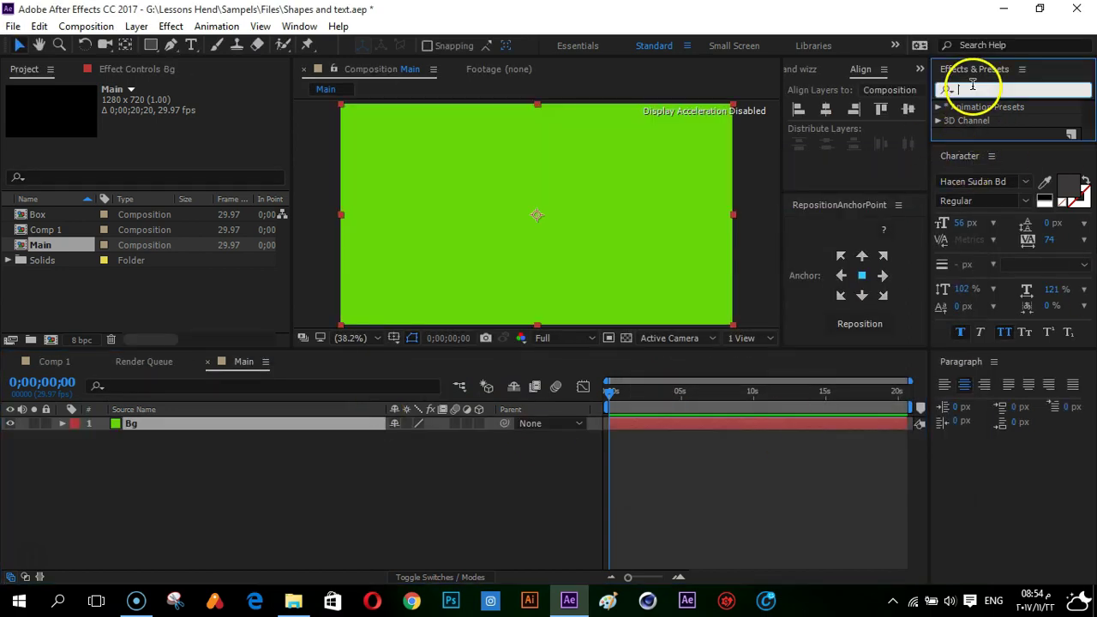
type("ramp")
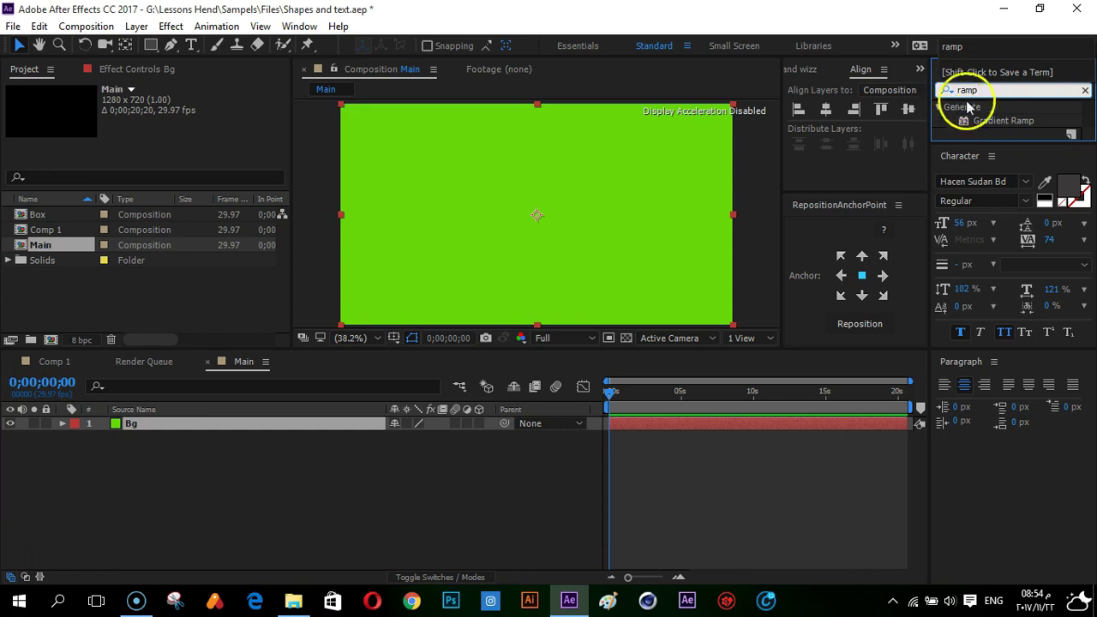
double_click(999, 121)
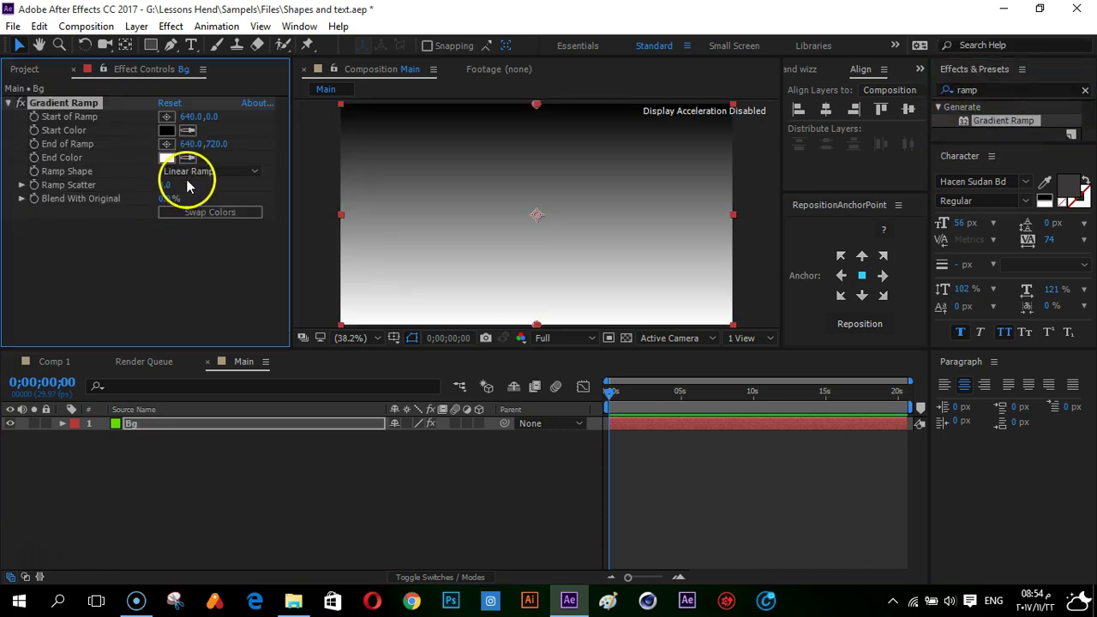
left_click(188, 174)
left_click(196, 203)
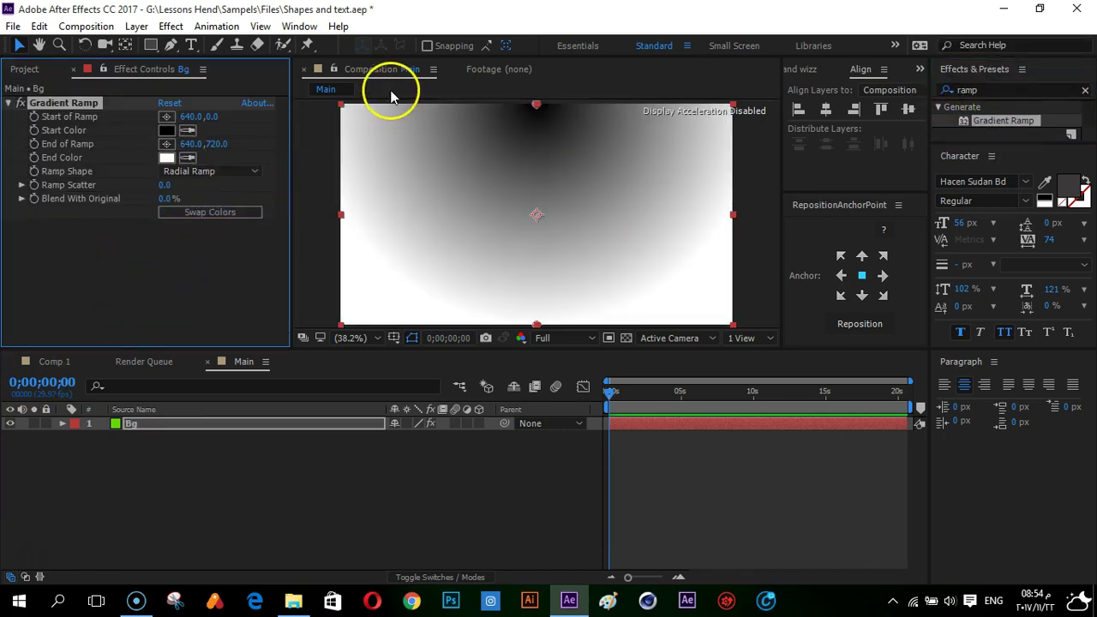
Move the ramp's start point to the frame centre, about 640, 361, and swap the ramp colours
left_click_drag(536, 106, 537, 216)
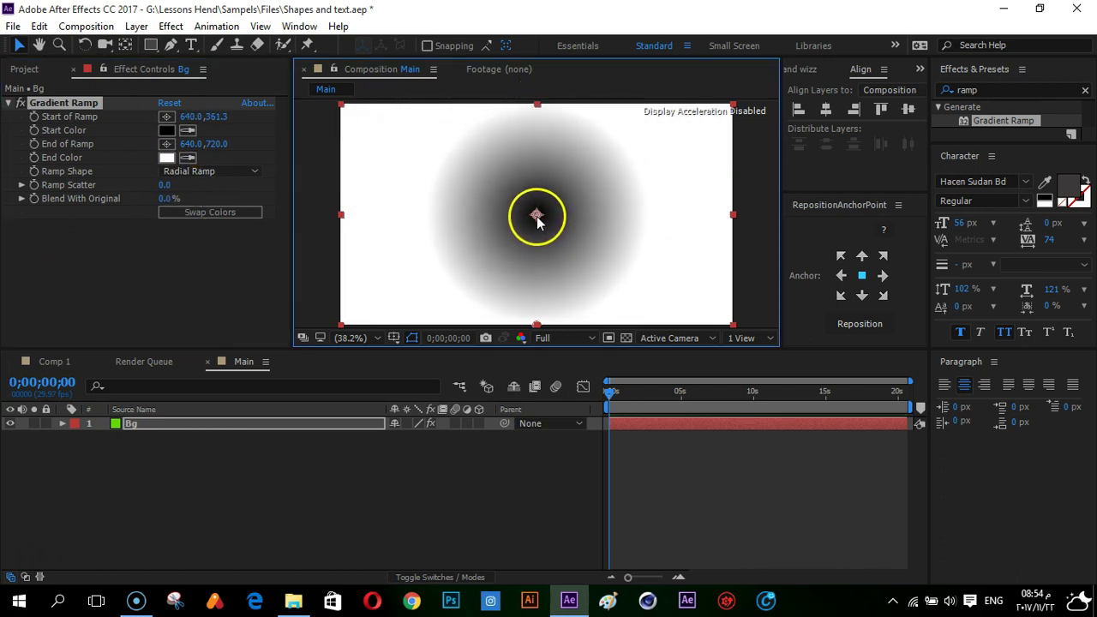
left_click(210, 212)
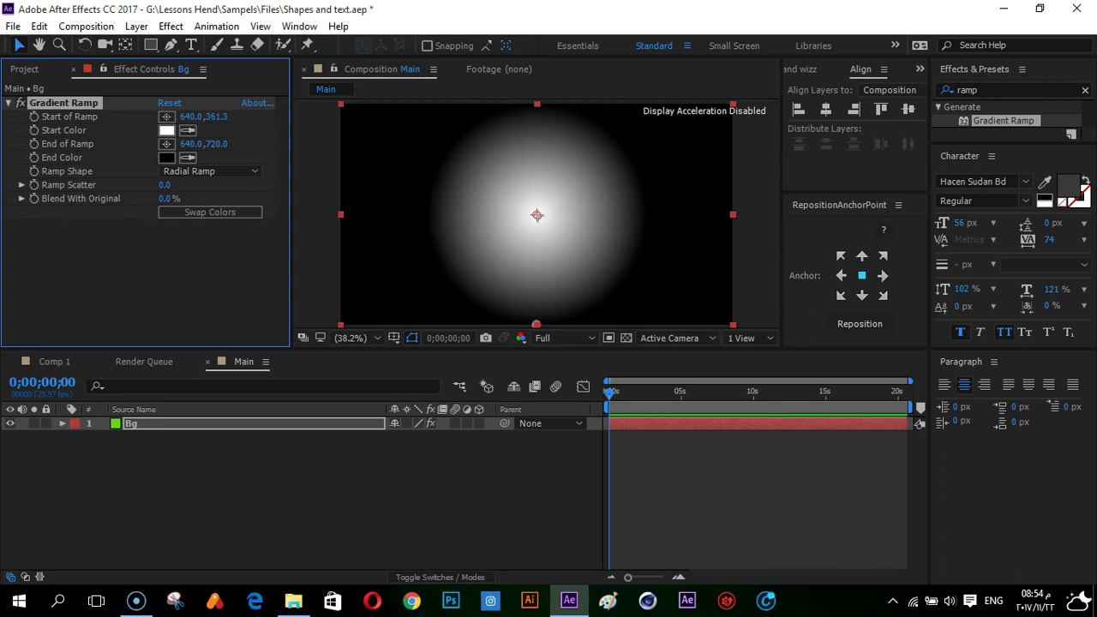
Set the ramp's end colour to light grey and its start colour to off-white F3F3F3
left_click(167, 158)
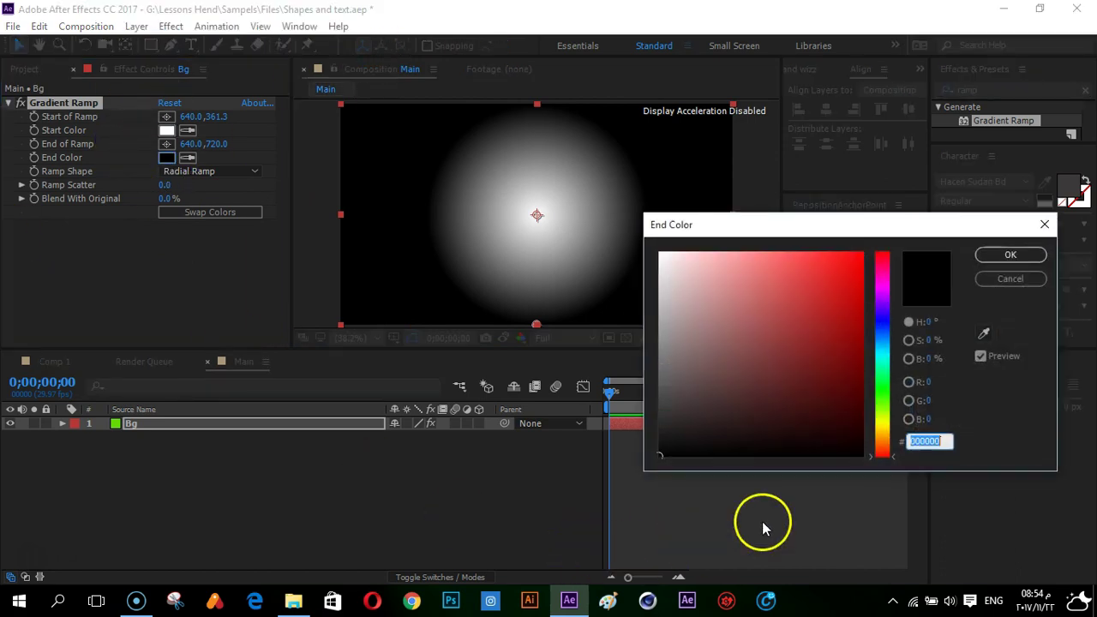
left_click_drag(672, 396, 656, 292)
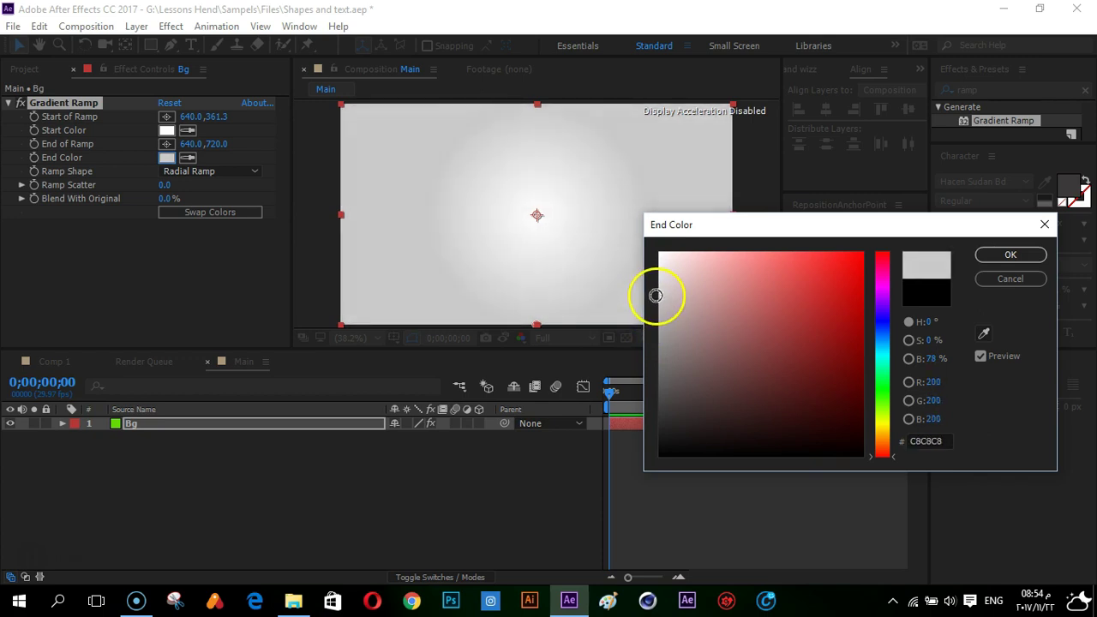
left_click(1011, 255)
left_click(166, 131)
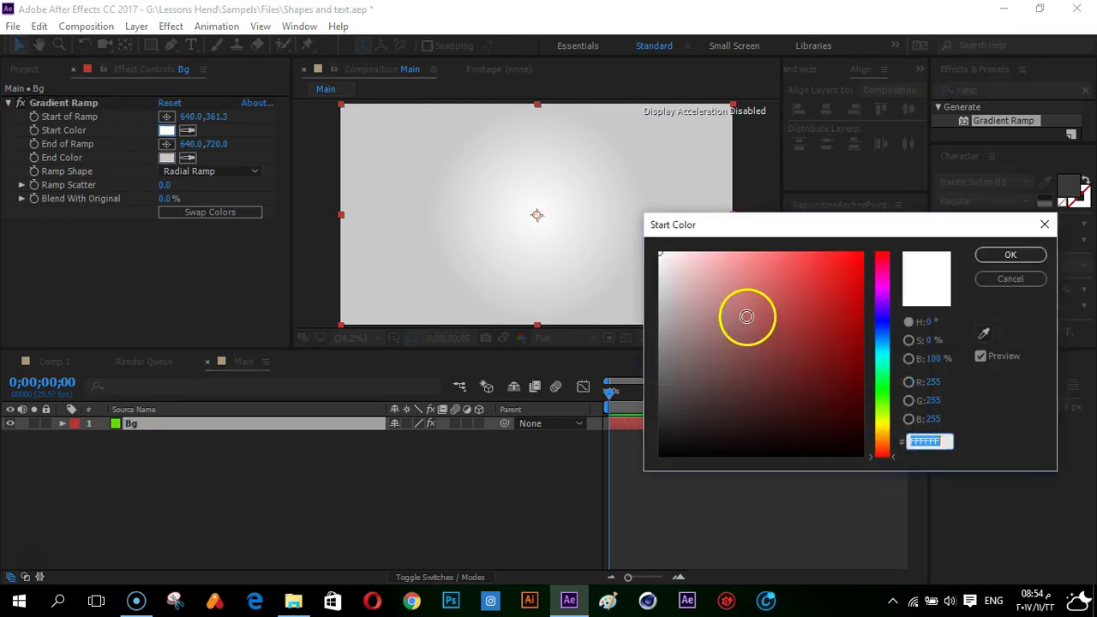
left_click(657, 261)
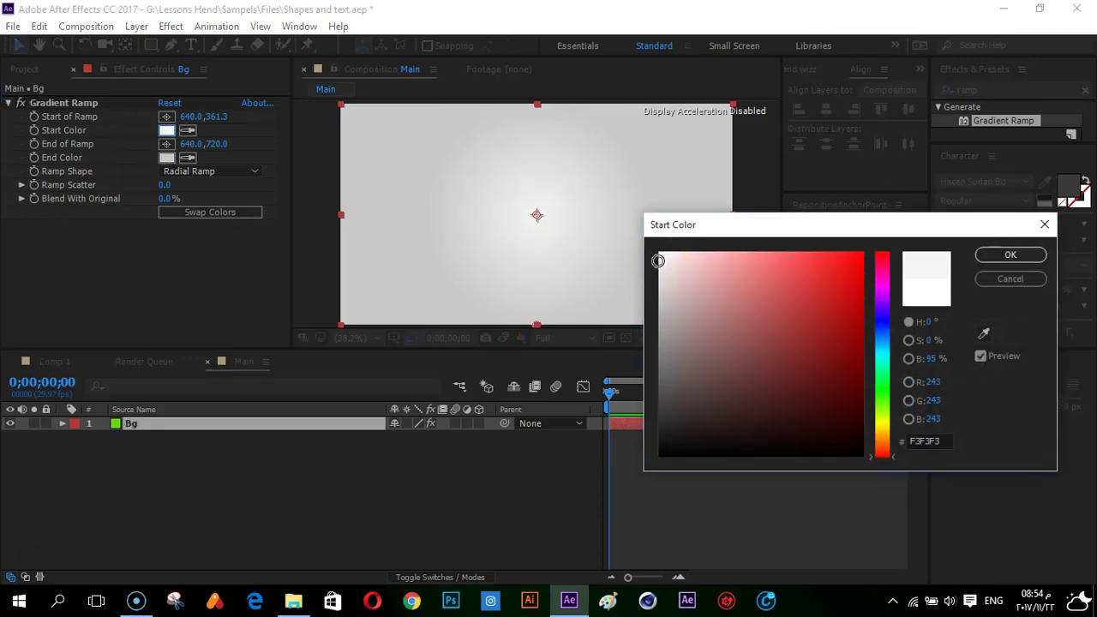
left_click(1010, 254)
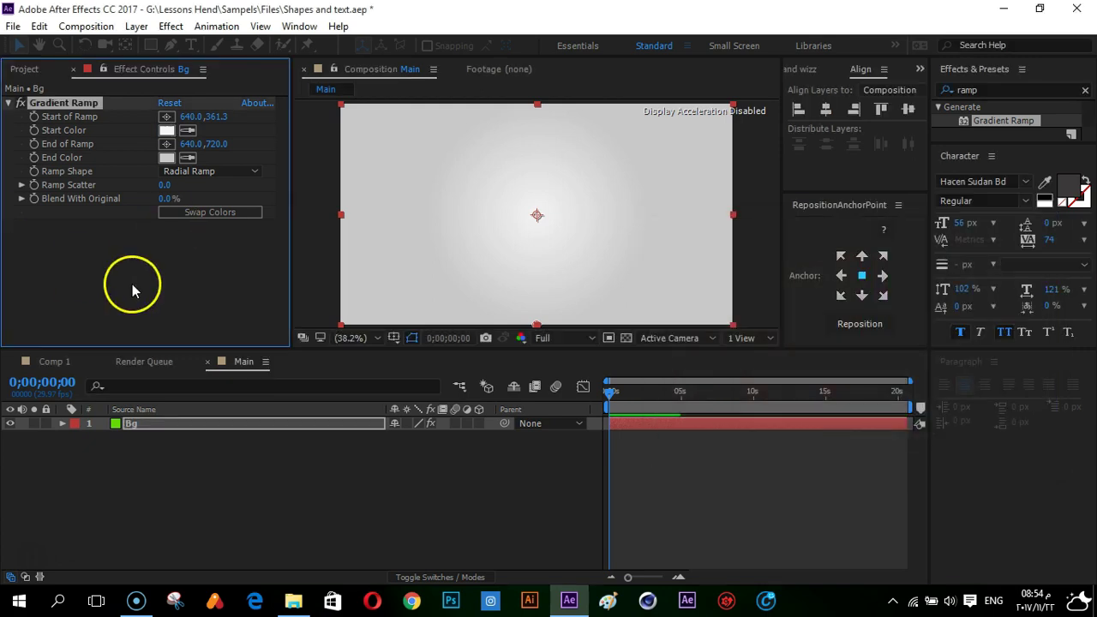
Fine-tune the ramp's end colour to light grey CBCACA
scroll(533, 280, "down", 2)
scroll(532, 280, "up", 5)
left_click(166, 158)
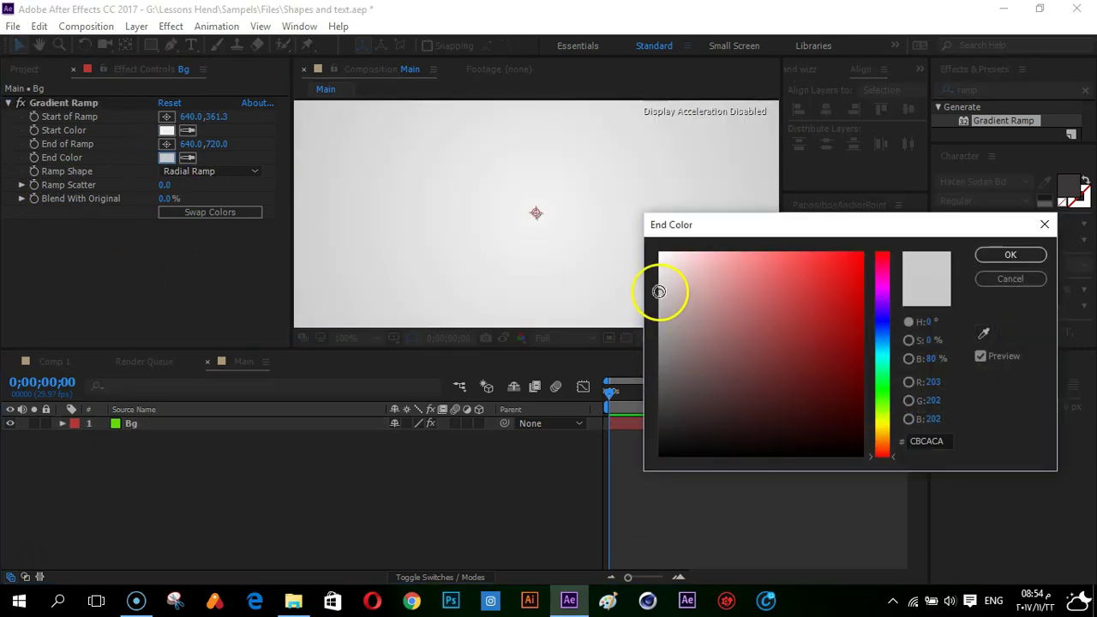
left_click(982, 256)
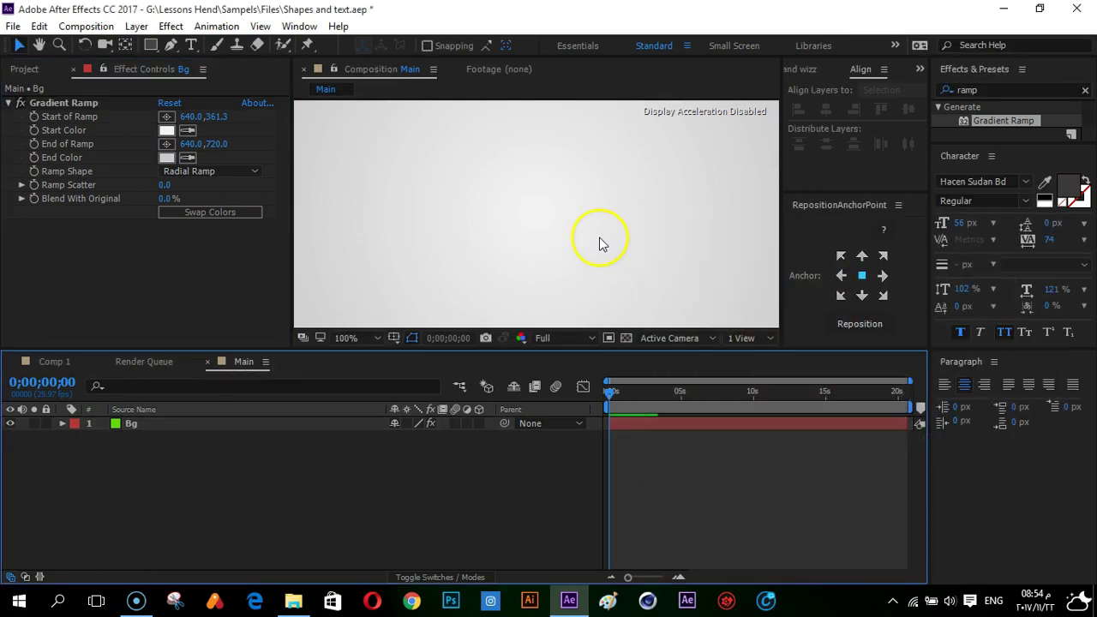
Lock the Bg layer
scroll(600, 244, "down", 4)
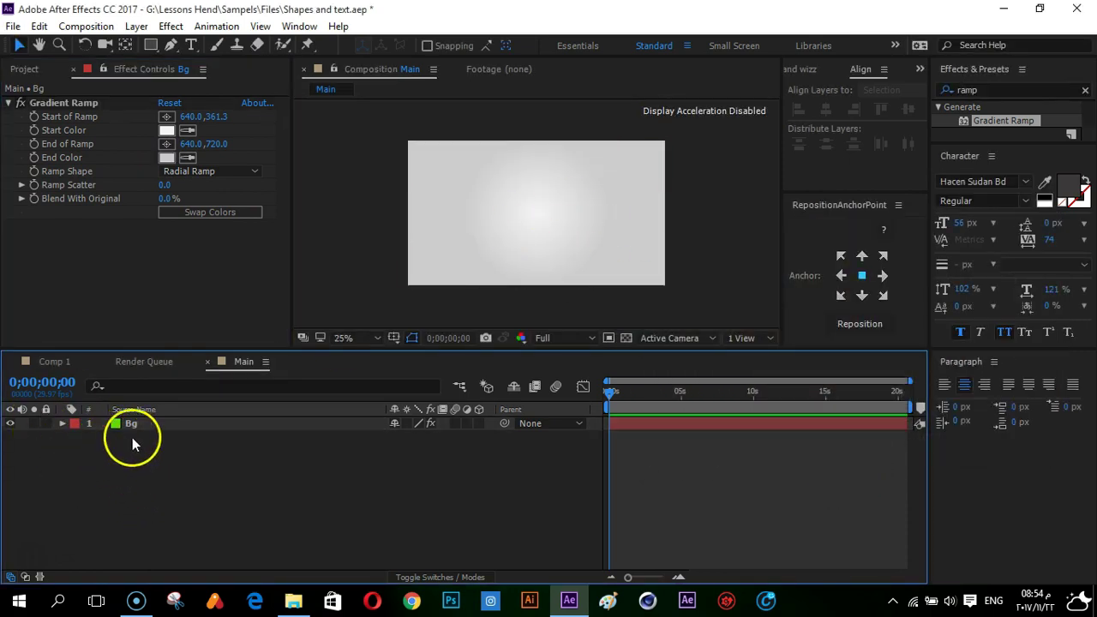
left_click(153, 424)
left_click(46, 424)
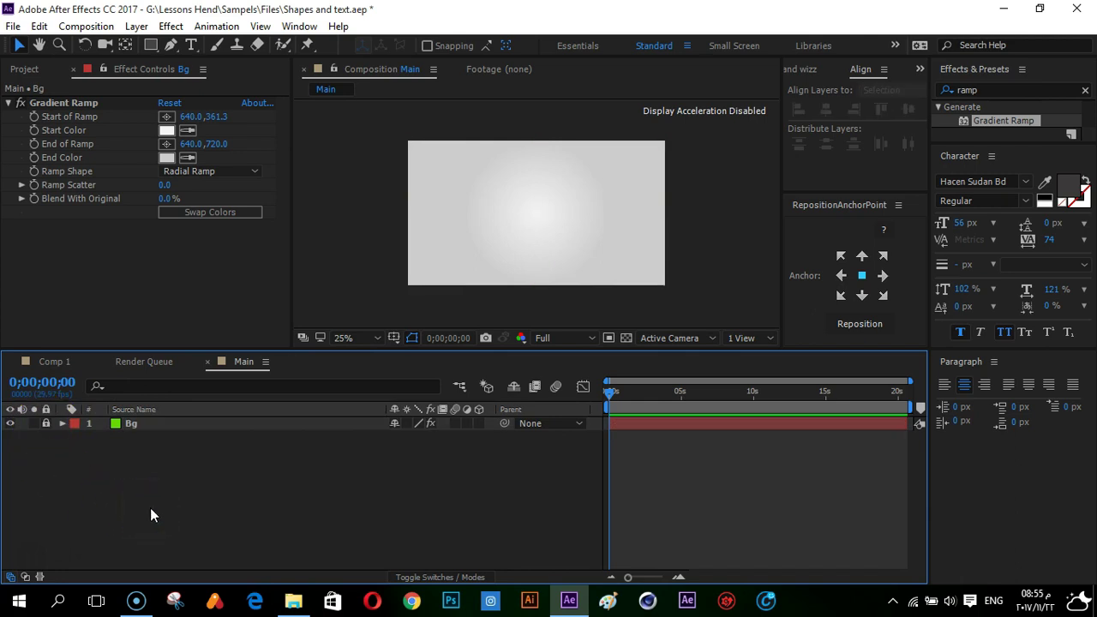
Create a new shape layer containing a rectangle that fills the whole frame
right_click(150, 508)
left_click(147, 313)
double_click(150, 46)
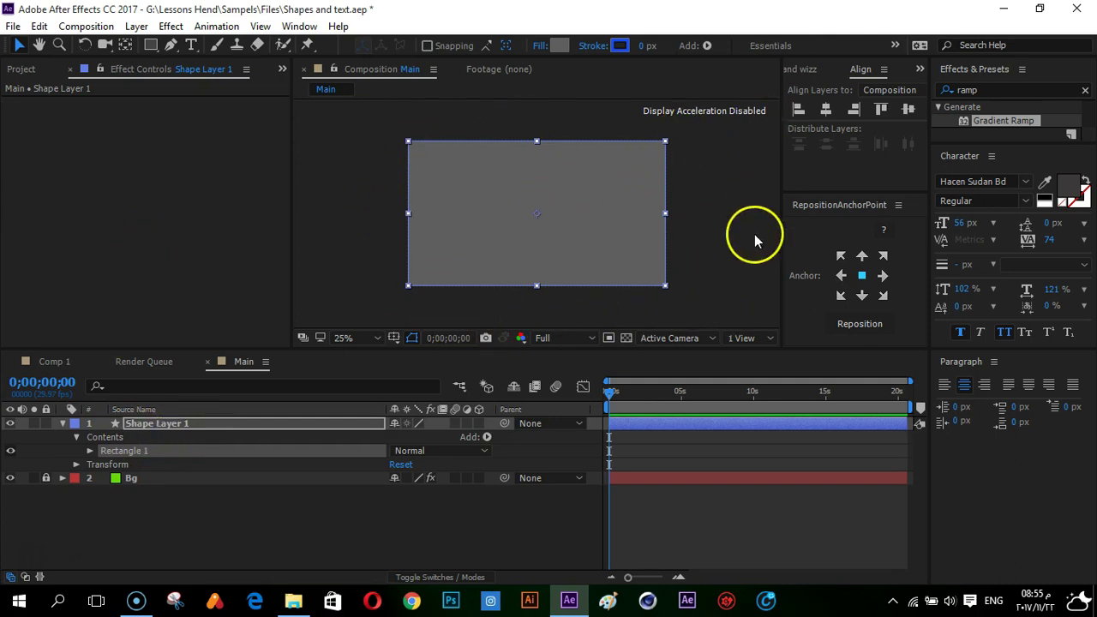
Set the rectangle's stroke type to None
left_click(596, 53)
left_click(509, 291)
left_click(551, 387)
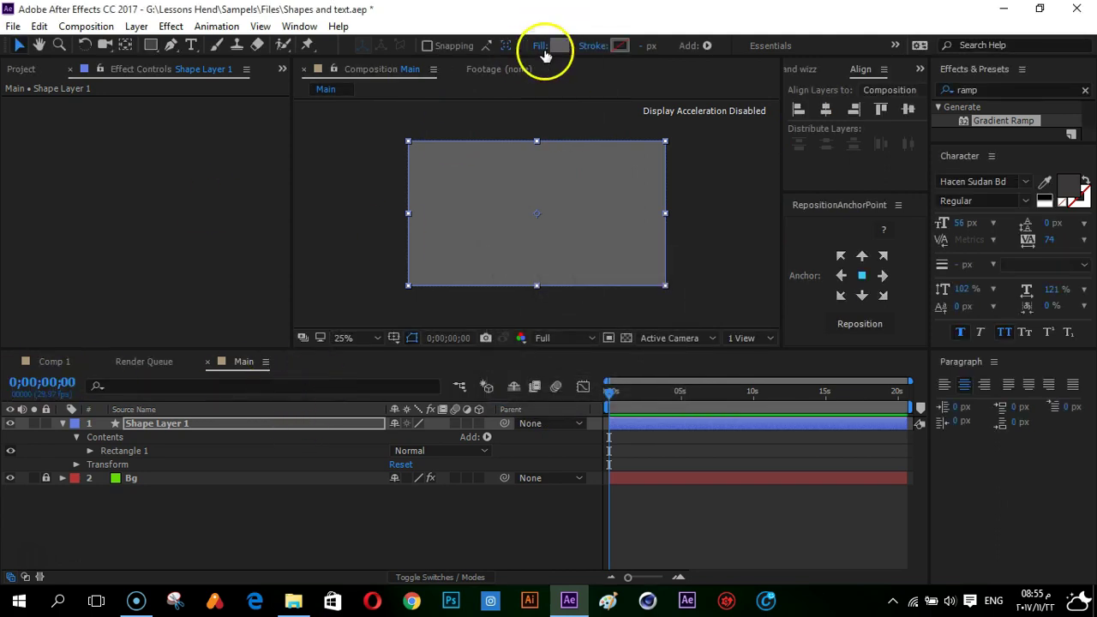
Set the rectangle's fill to None and its stroke type to Solid Color
left_click(547, 50)
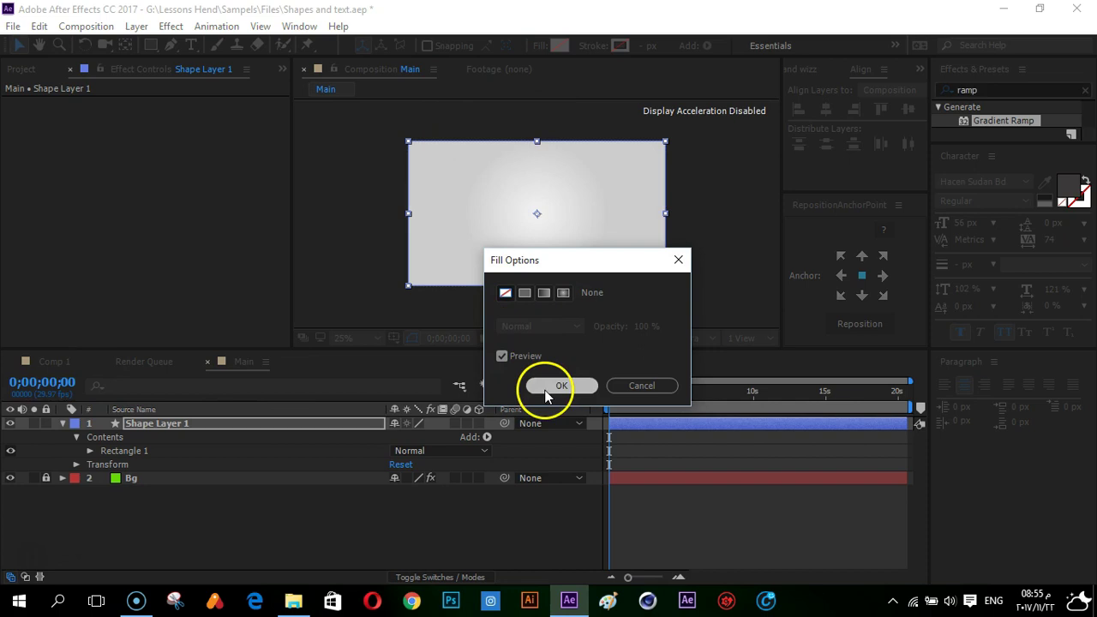
left_click(557, 385)
left_click(604, 50)
left_click(524, 292)
left_click(559, 386)
Set the rectangle's stroke width to 9 px and its stroke colour to yellow F3DB12
left_click_drag(635, 45, 656, 46)
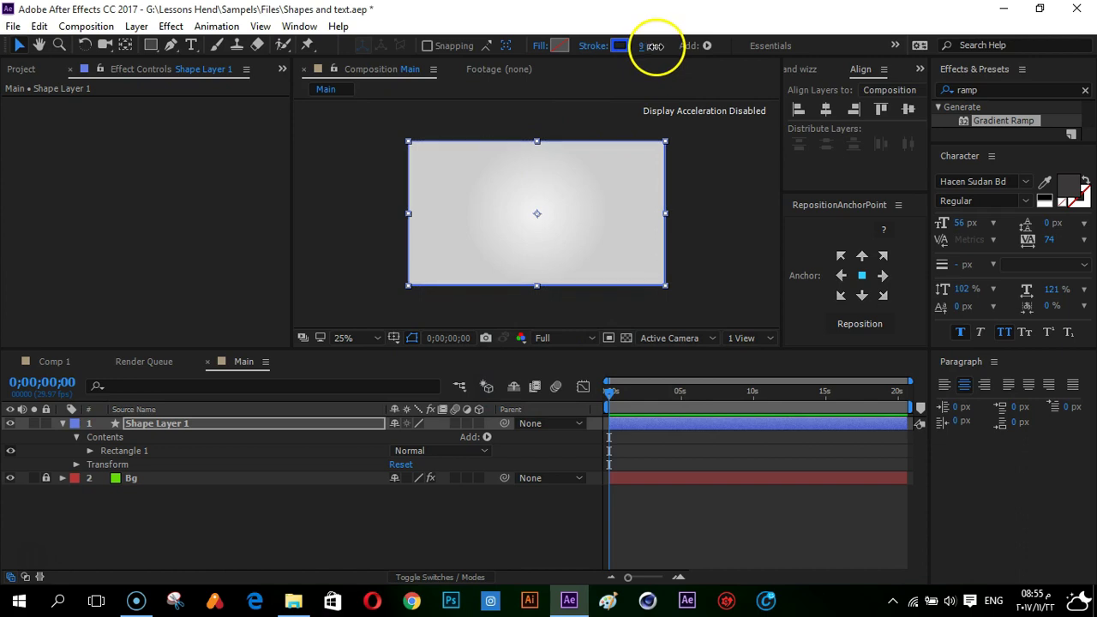
left_click(625, 47)
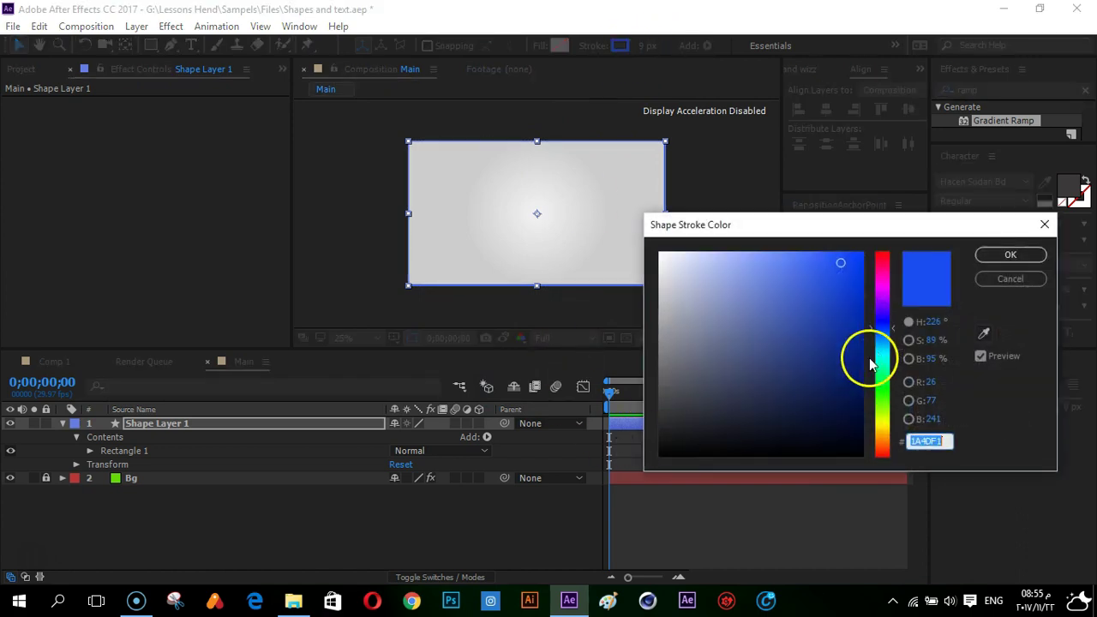
left_click(883, 429)
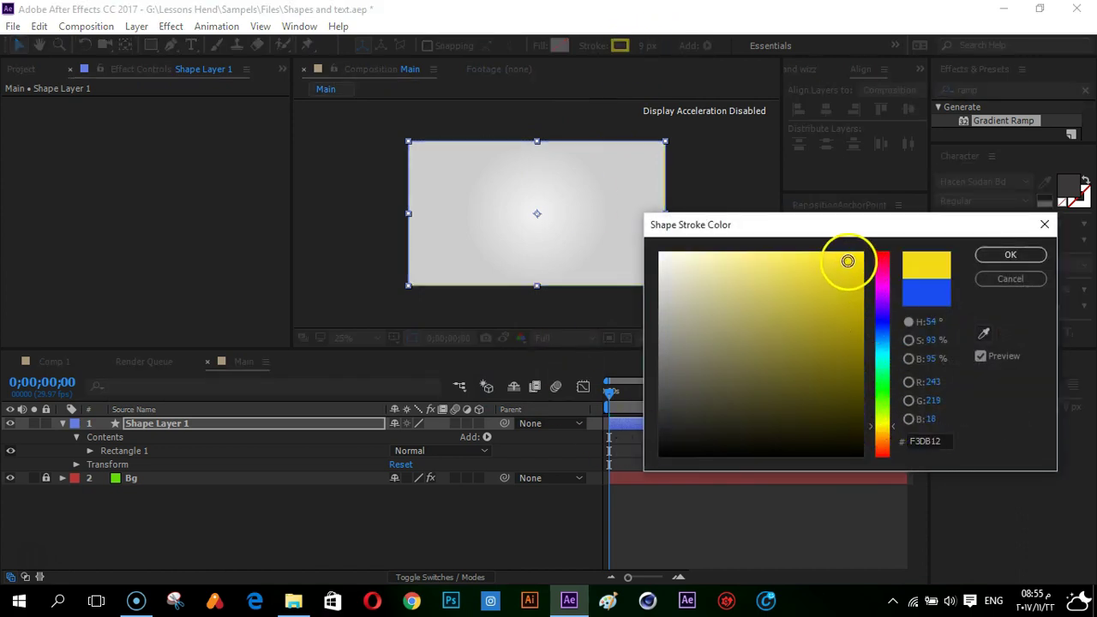
left_click(1011, 254)
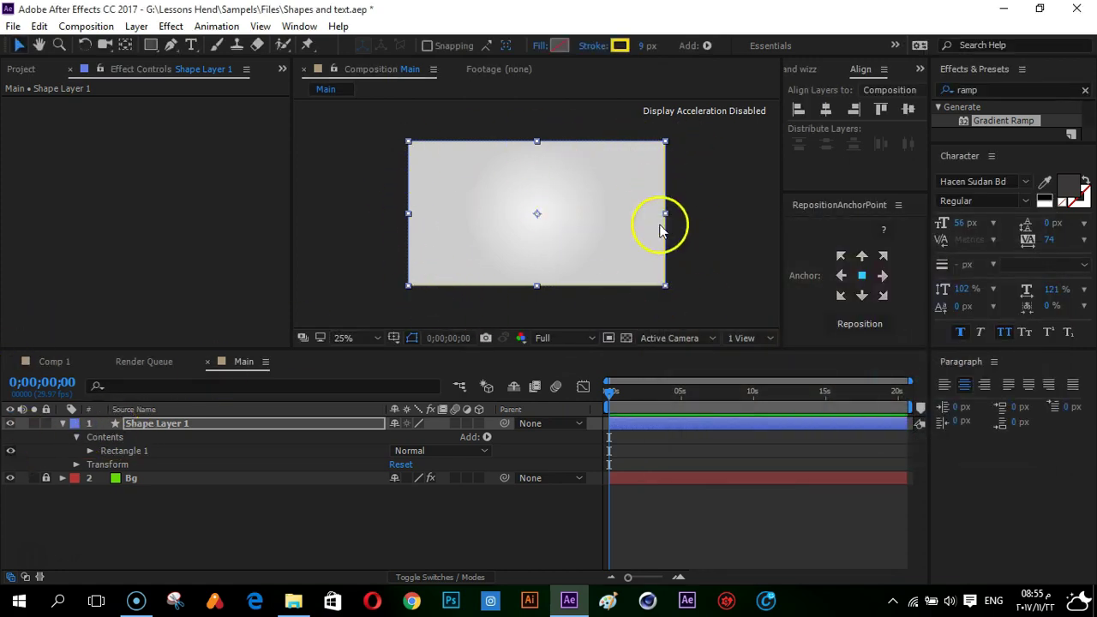
Set the rectangle path's size to 720 by 720 and its stroke width to 114 px
left_click(90, 451)
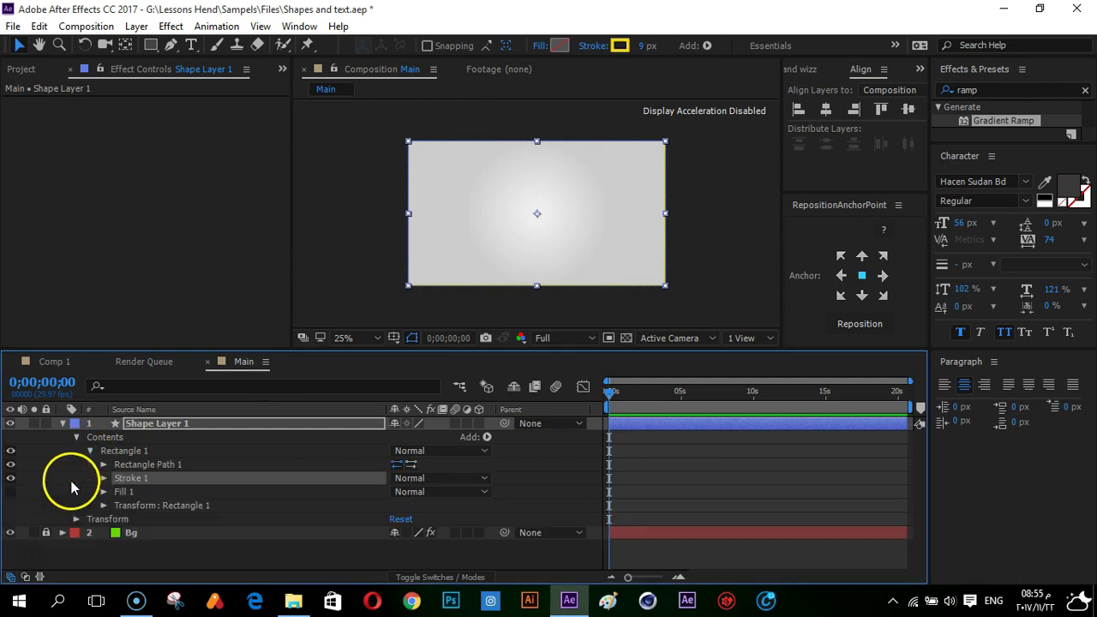
left_click(104, 464)
left_click(415, 479)
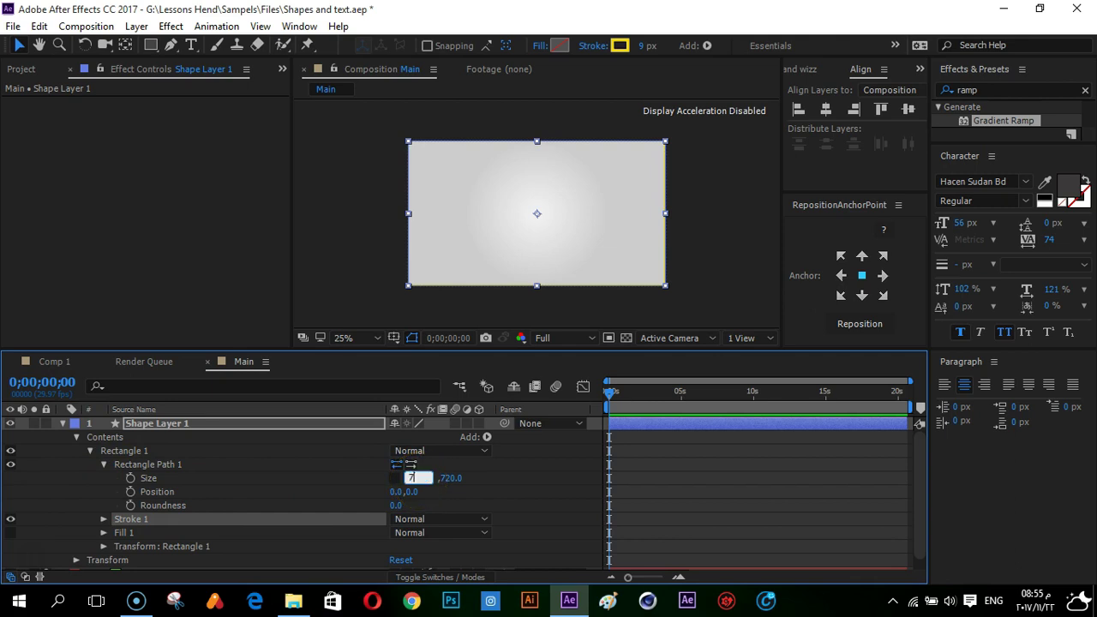
key("Return")
left_click_drag(651, 47, 734, 57)
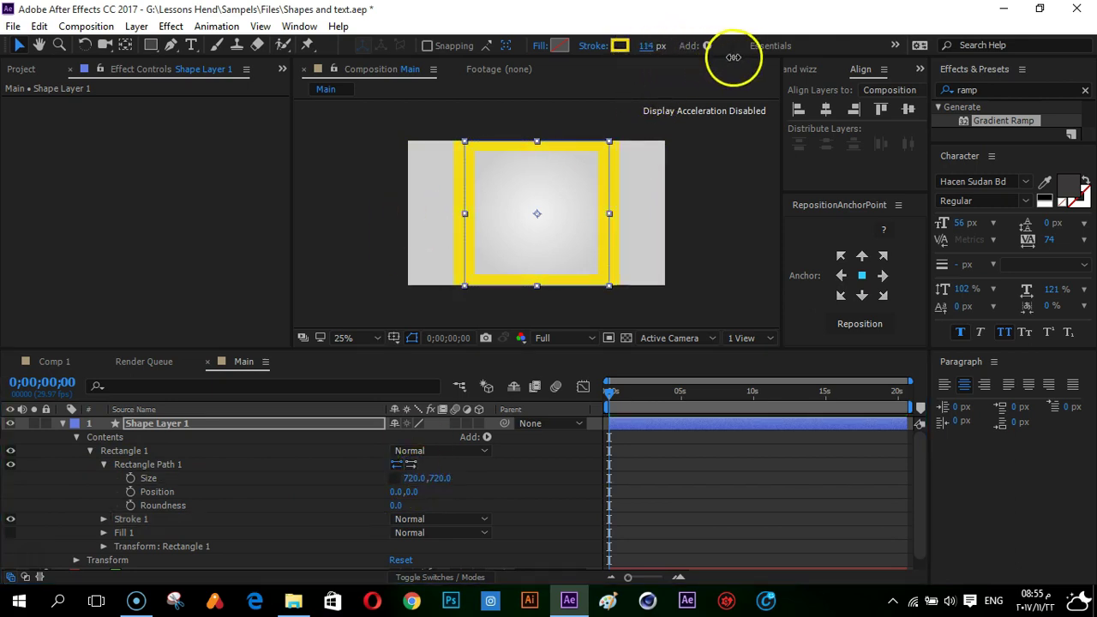
Change the rectangle's stroke colour to the orange-yellow F3BB12
left_click(614, 48)
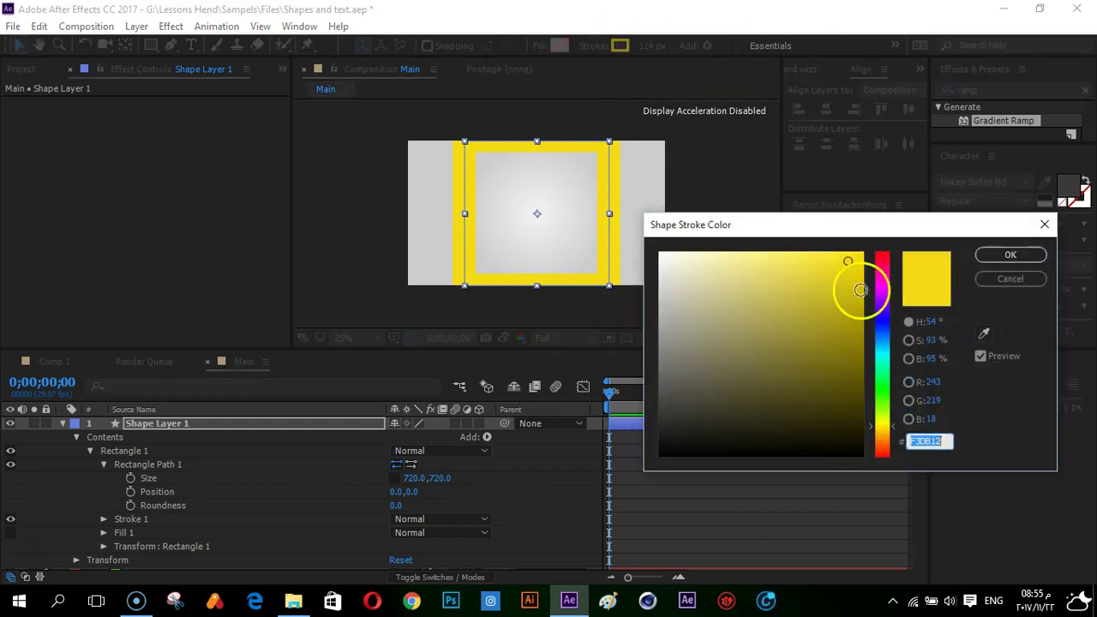
left_click(888, 437)
left_click(887, 427)
left_click(887, 435)
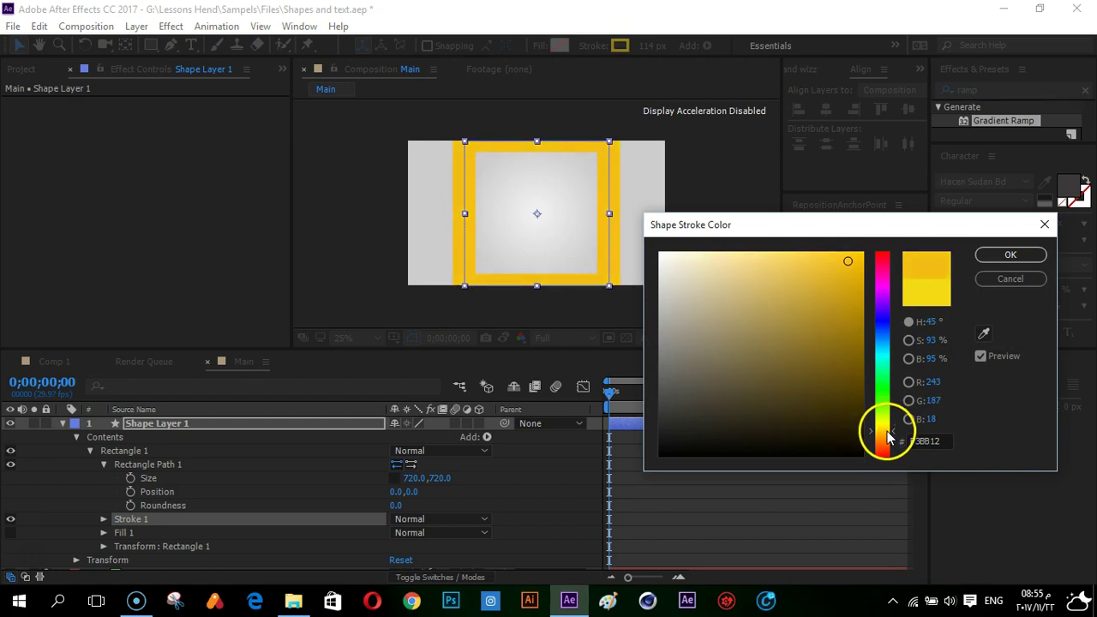
left_click(1009, 254)
left_click(711, 465)
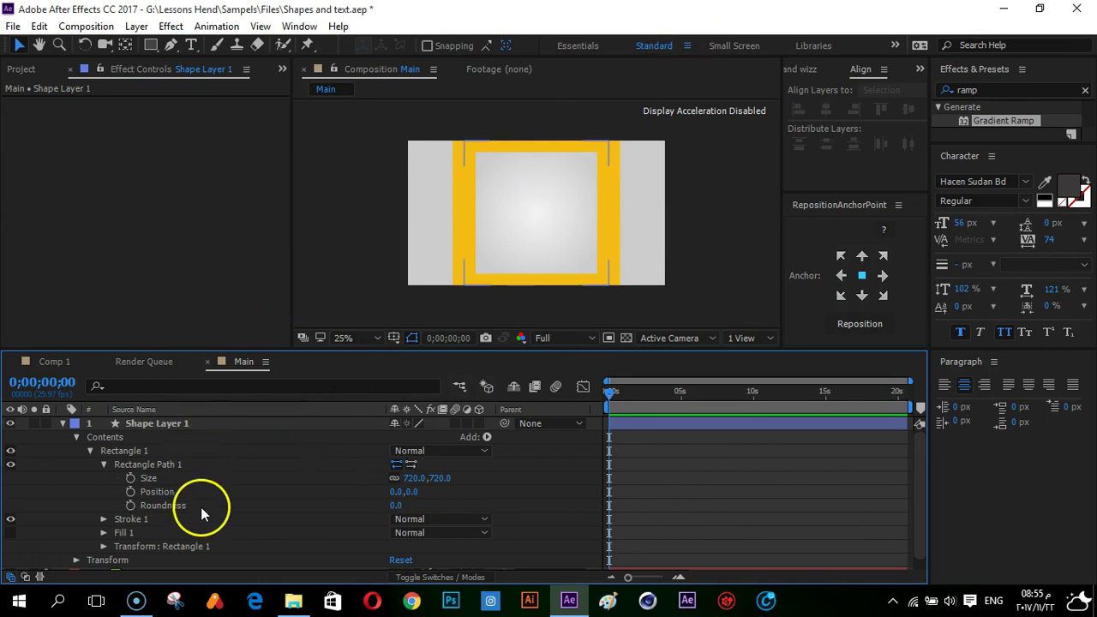
Set the Rectangle 1 group's transform rotation to 45° so the square becomes a diamond
left_click(101, 547)
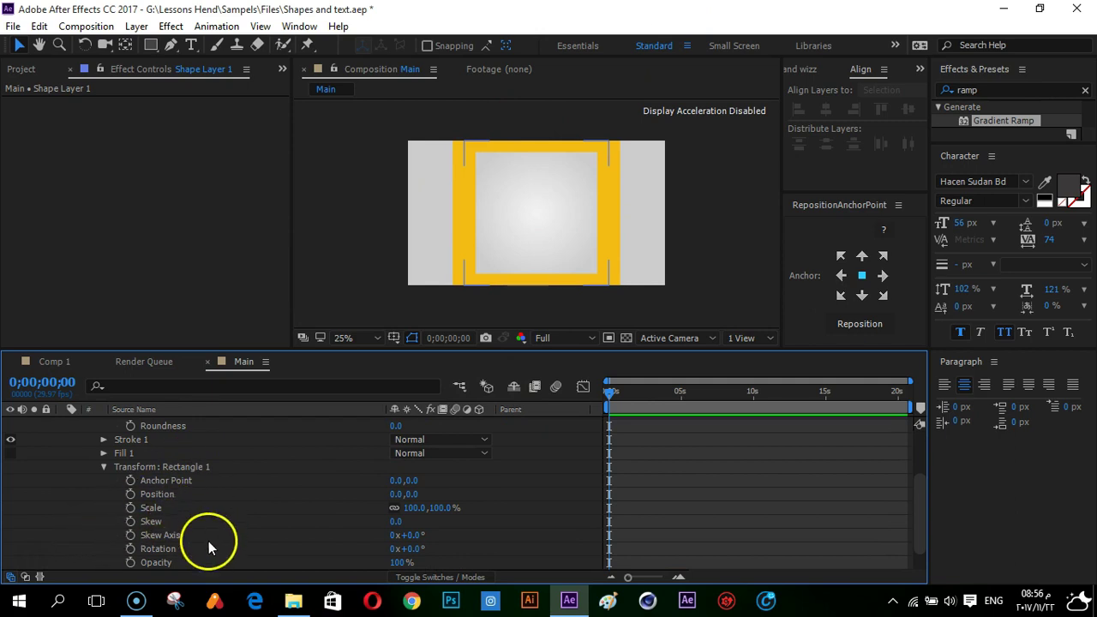
left_click(181, 549)
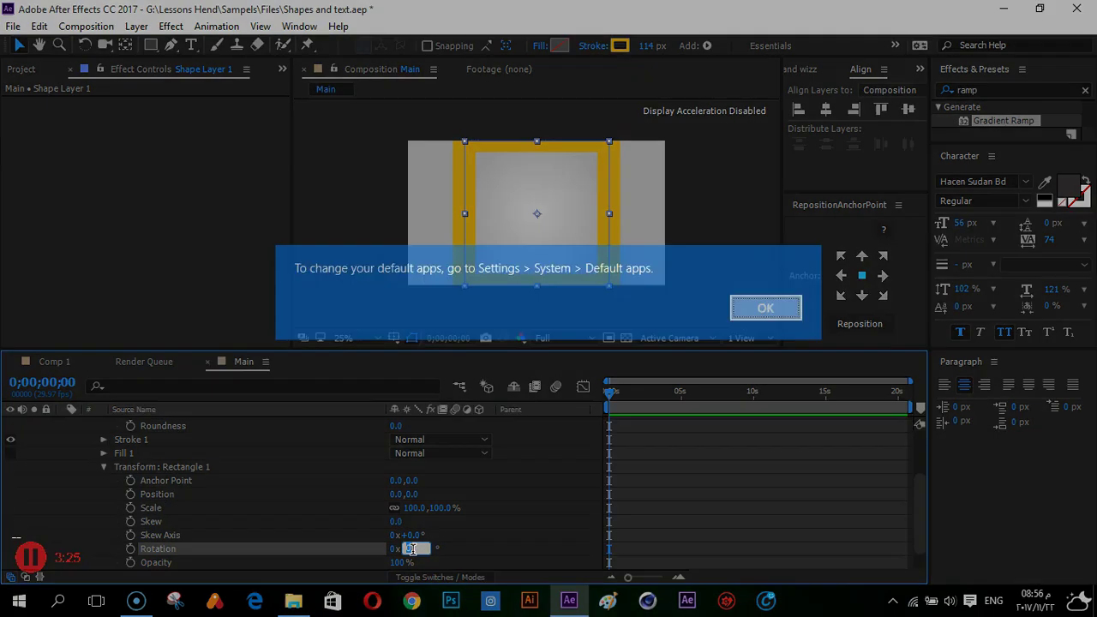
left_click(412, 549)
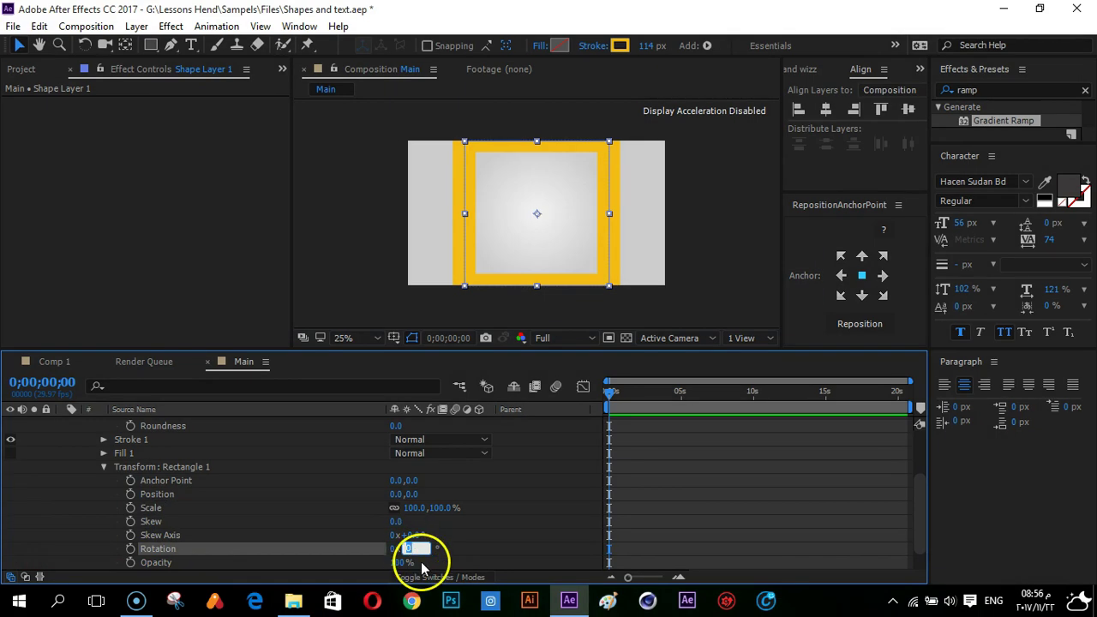
type("45")
key("Return")
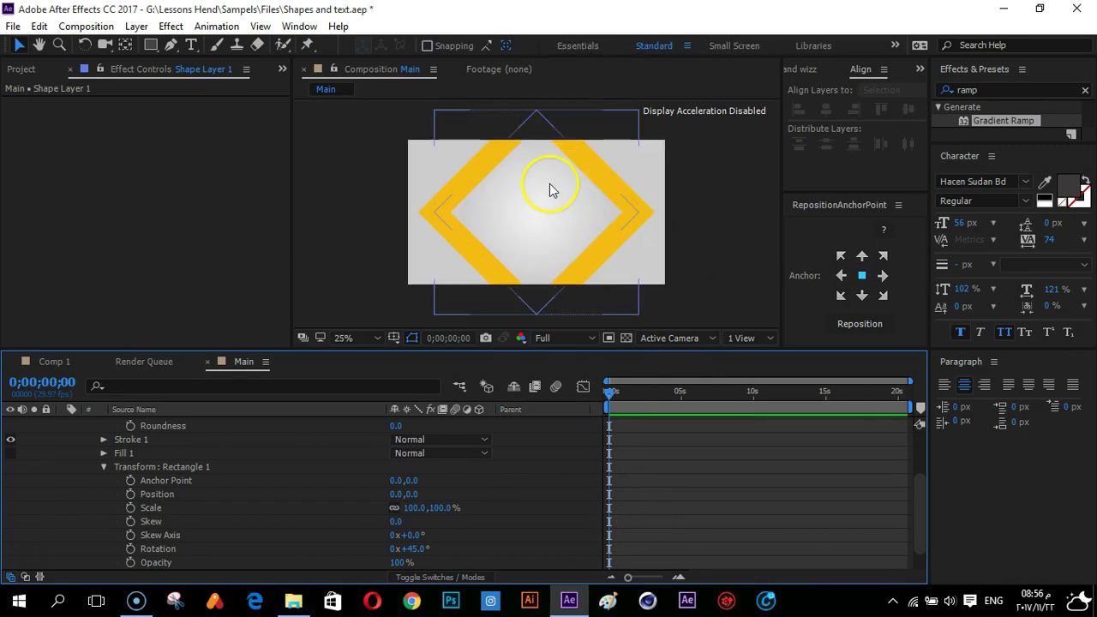
Enable keyframing for the rectangle path's Size at 0;00;00;00
scroll(123, 503, "up", 3)
scroll(127, 505, "down", 3)
scroll(127, 505, "up", 2)
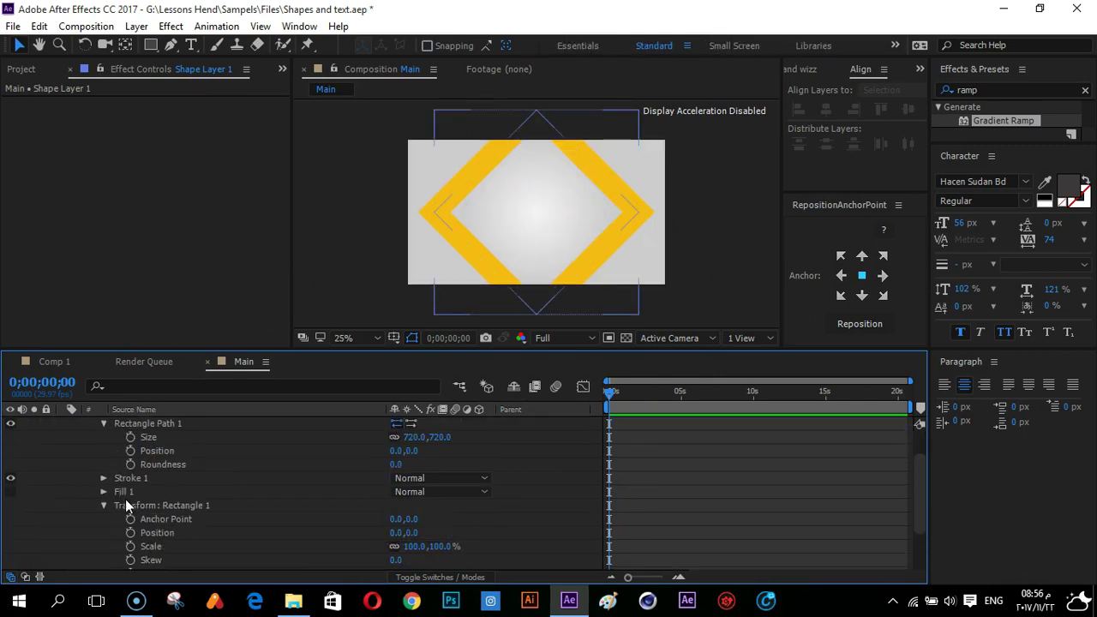
left_click_drag(613, 393, 660, 403)
key("Home")
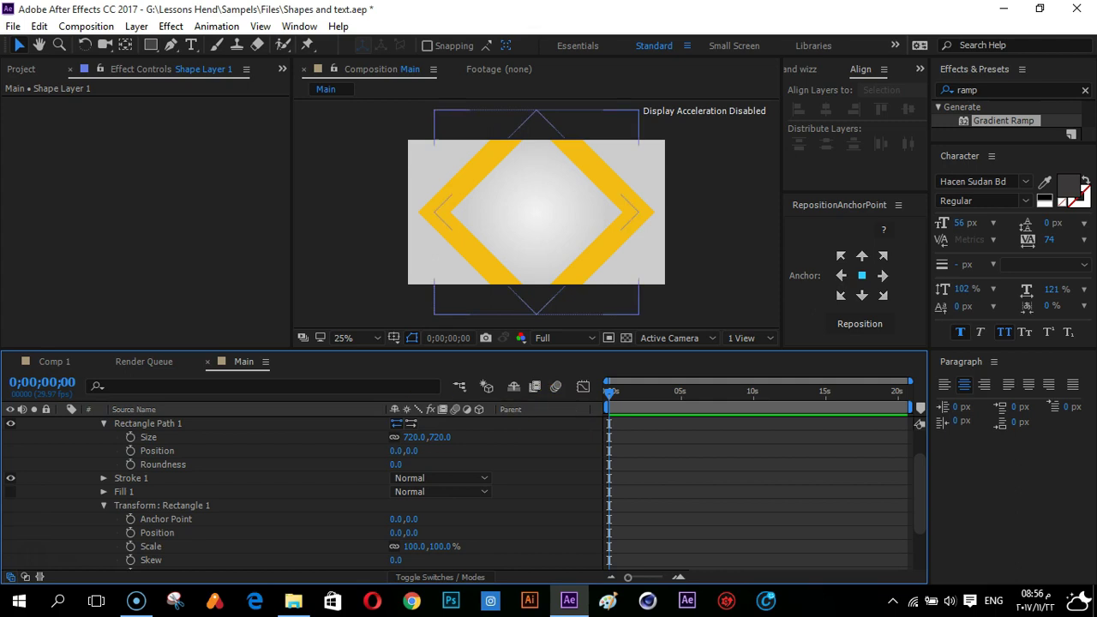
left_click(130, 437)
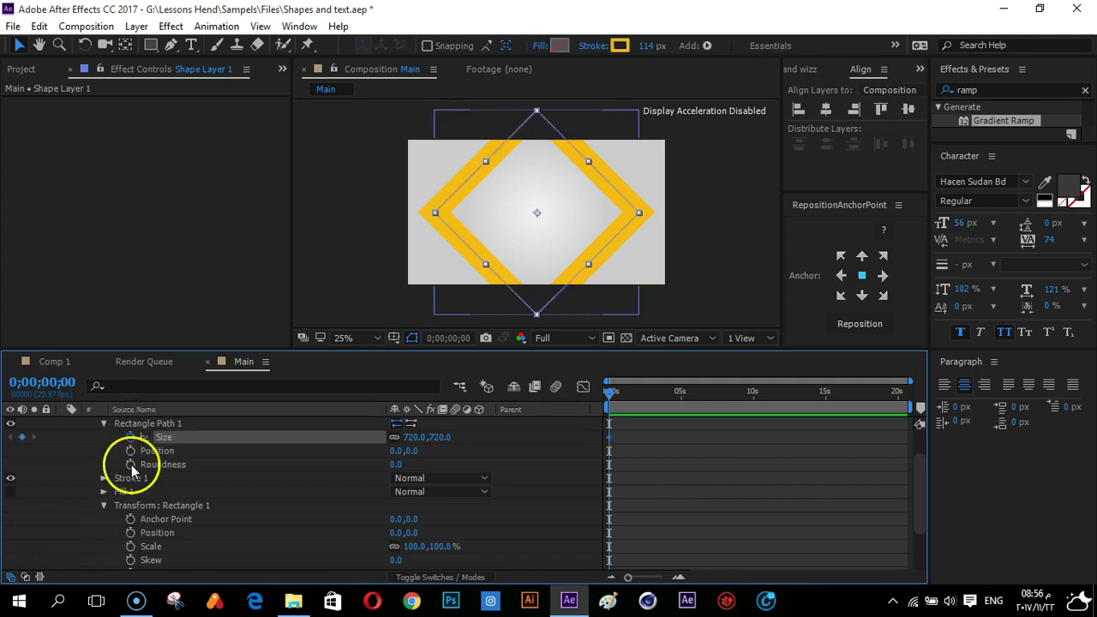
Add a Stroke Width keyframe at 0;00;00;00 and show only the shape layer's keyframed properties
scroll(192, 463, "down", 2)
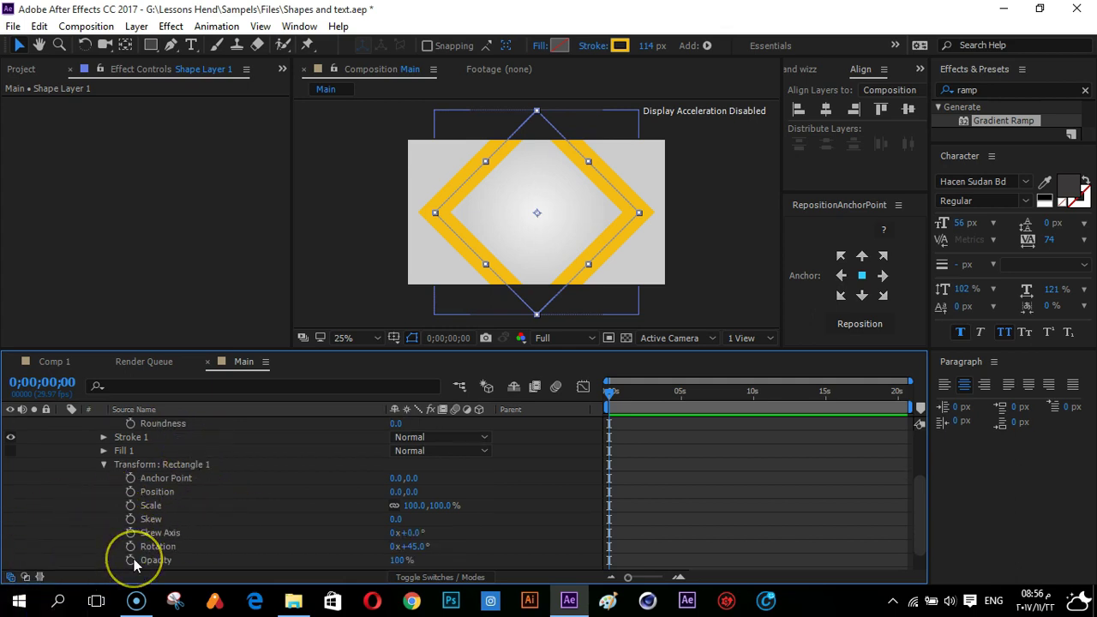
left_click(104, 465)
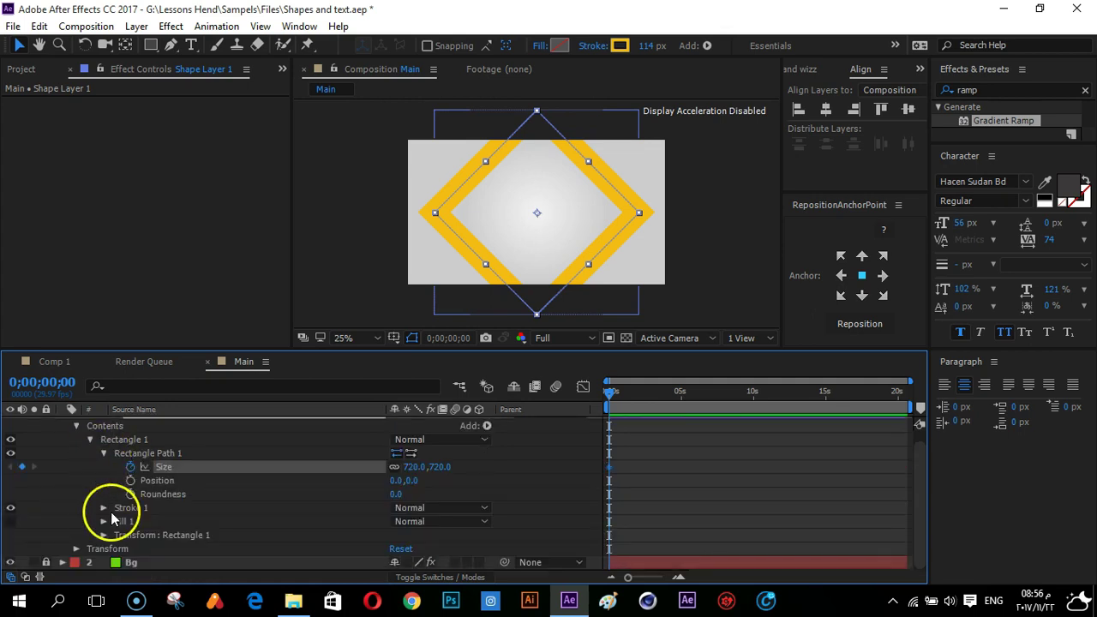
left_click(103, 509)
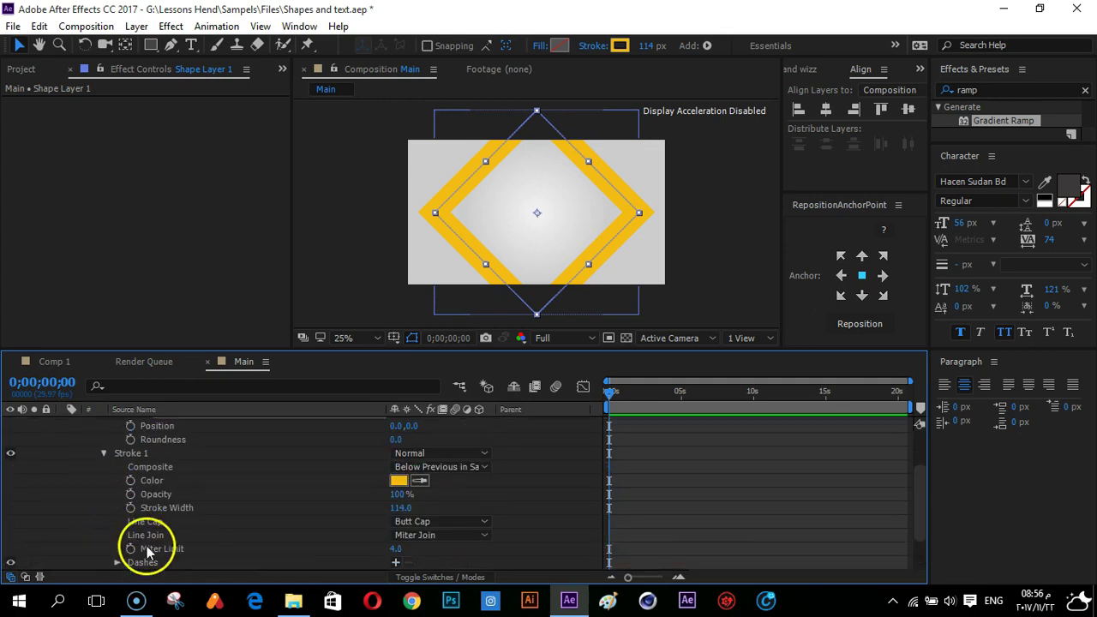
scroll(142, 547, "down", 1)
scroll(146, 548, "up", 1)
scroll(148, 549, "up", 1)
scroll(147, 549, "down", 1)
left_click(131, 508)
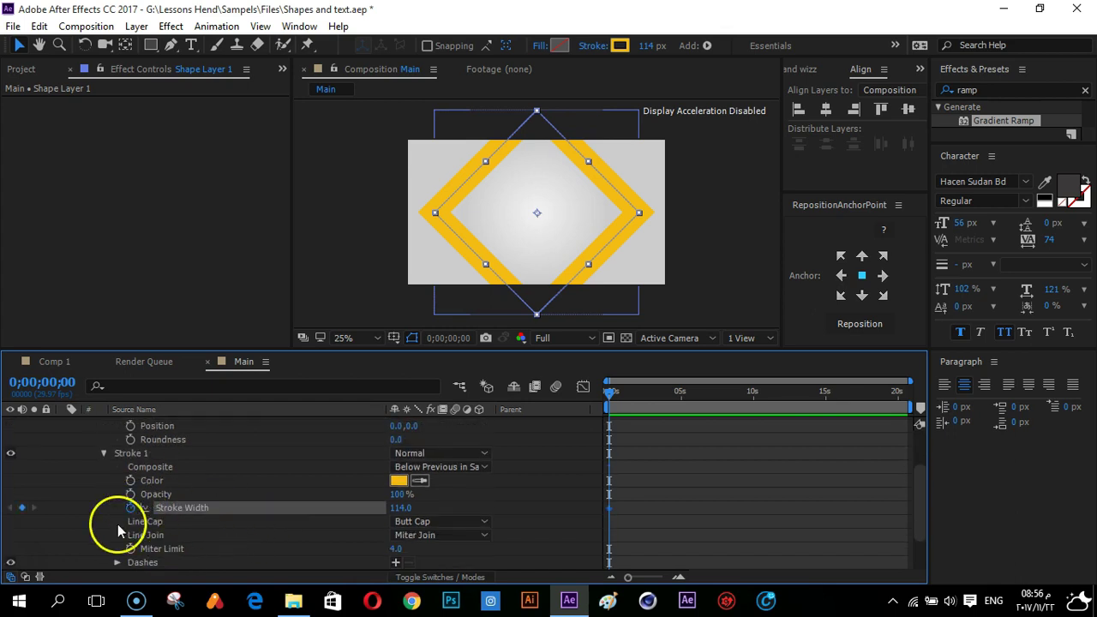
key("u")
left_click(679, 522)
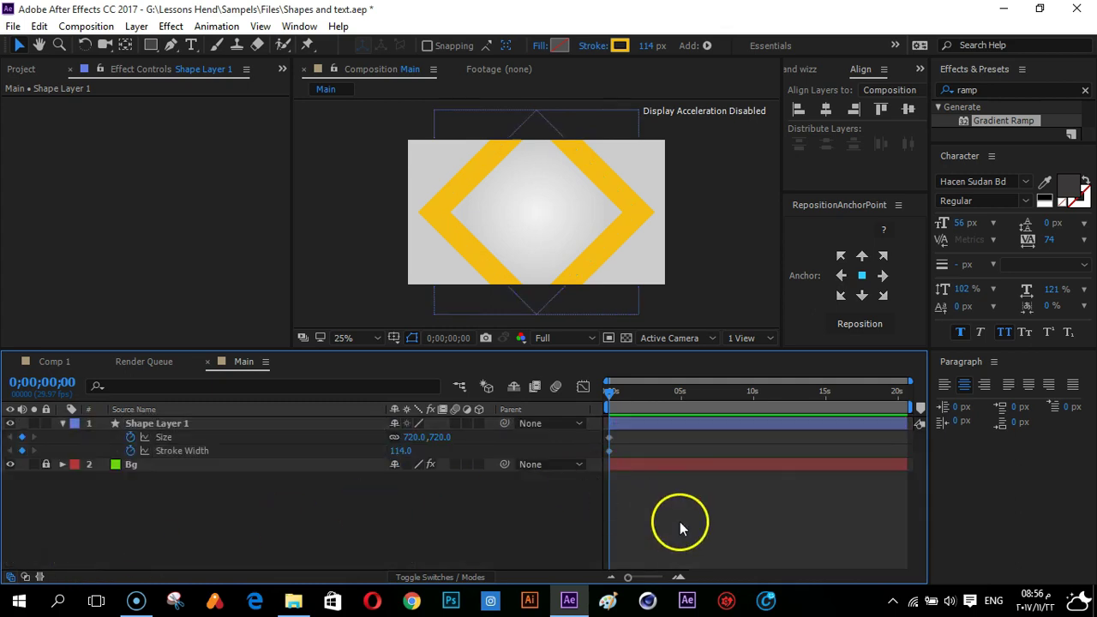
At 0;00;01;10, keyframe the rectangle's size at 1071 by 1071 and its stroke width at 0
mouse_move(612, 392)
left_mouse_down()
mouse_move(623, 394)
mouse_move(611, 393)
left_mouse_up()
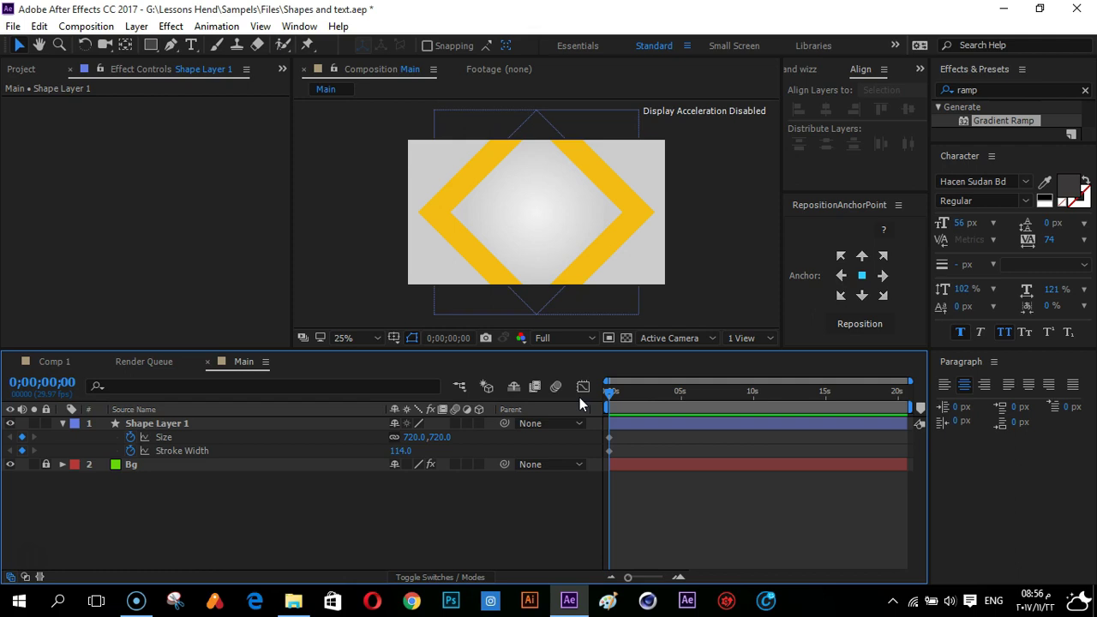
key("shift+Page_Down")
key("Page_Up")
key("Home")
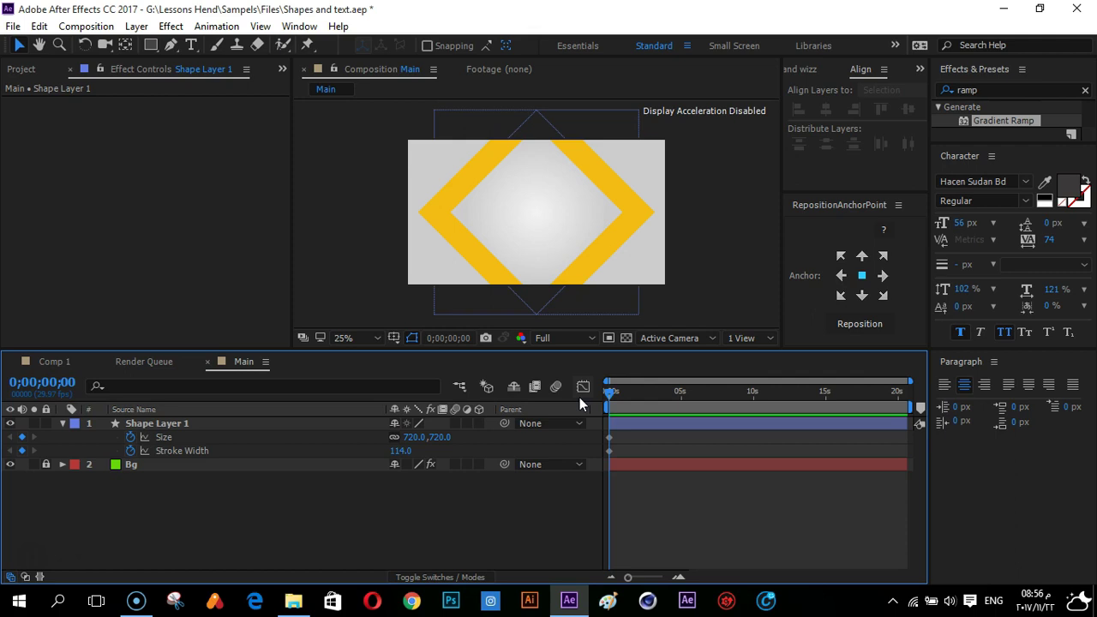
key("space")
key("space")
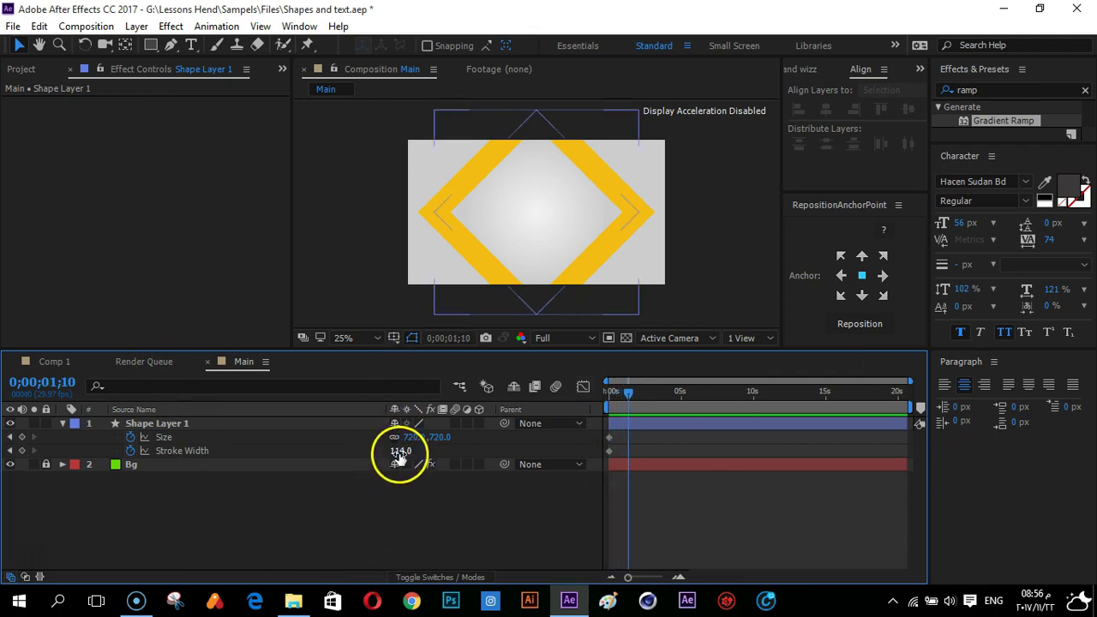
left_click_drag(438, 438, 710, 448)
mouse_move(649, 580)
left_mouse_down()
mouse_move(715, 581)
mouse_move(650, 579)
left_mouse_up()
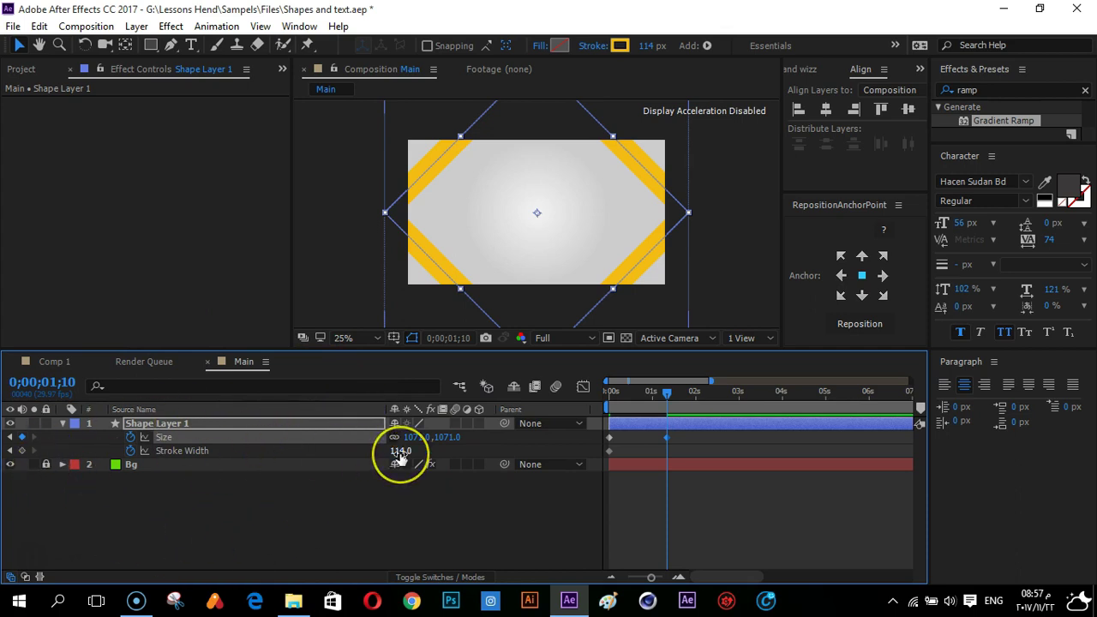
left_click(325, 511)
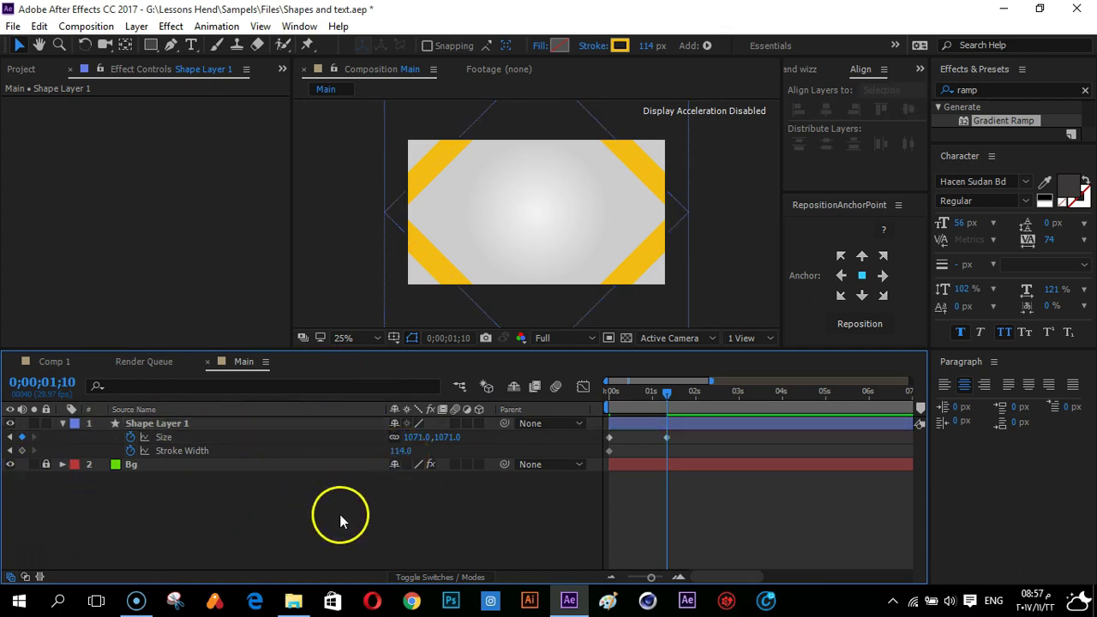
left_click_drag(392, 448, 199, 451)
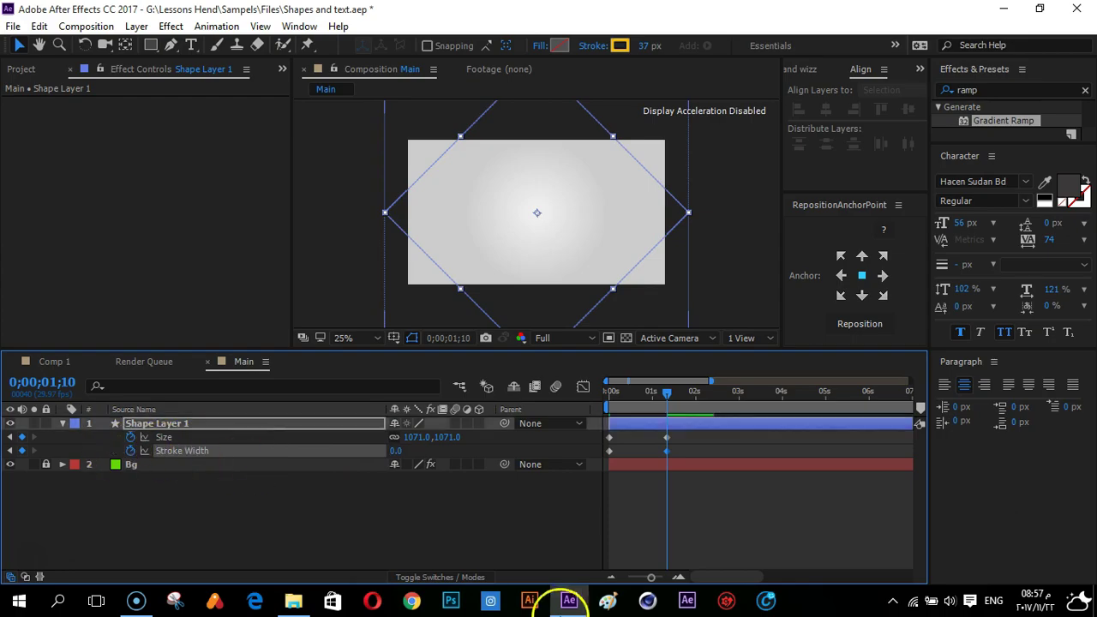
Dismiss the default apps notice on the desktop and return to After Effects
left_click(566, 601)
left_click(776, 308)
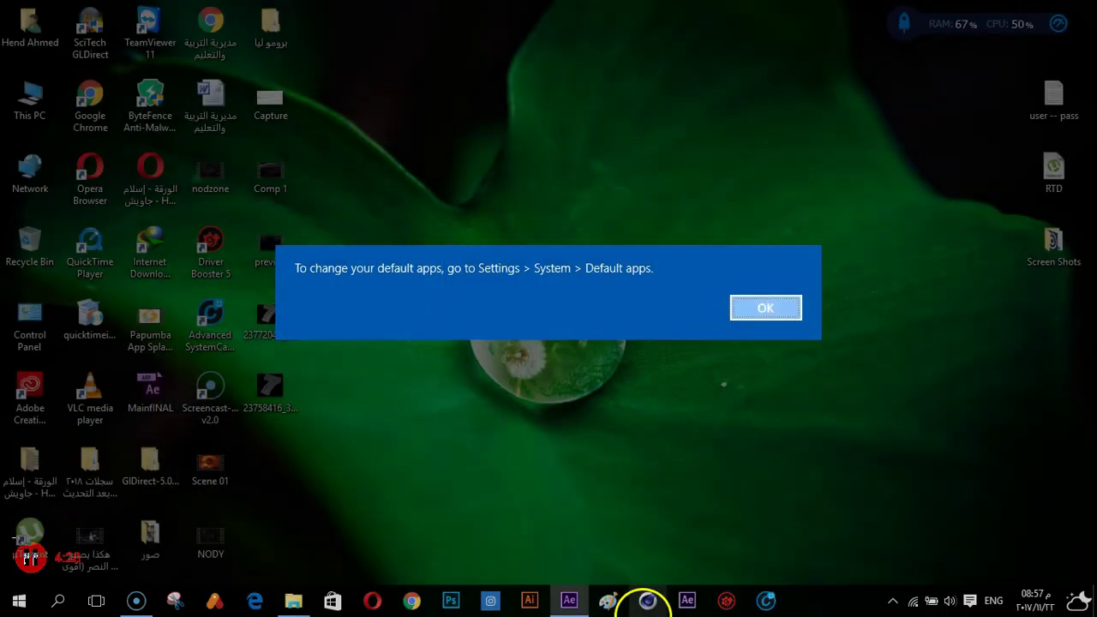
left_click(569, 600)
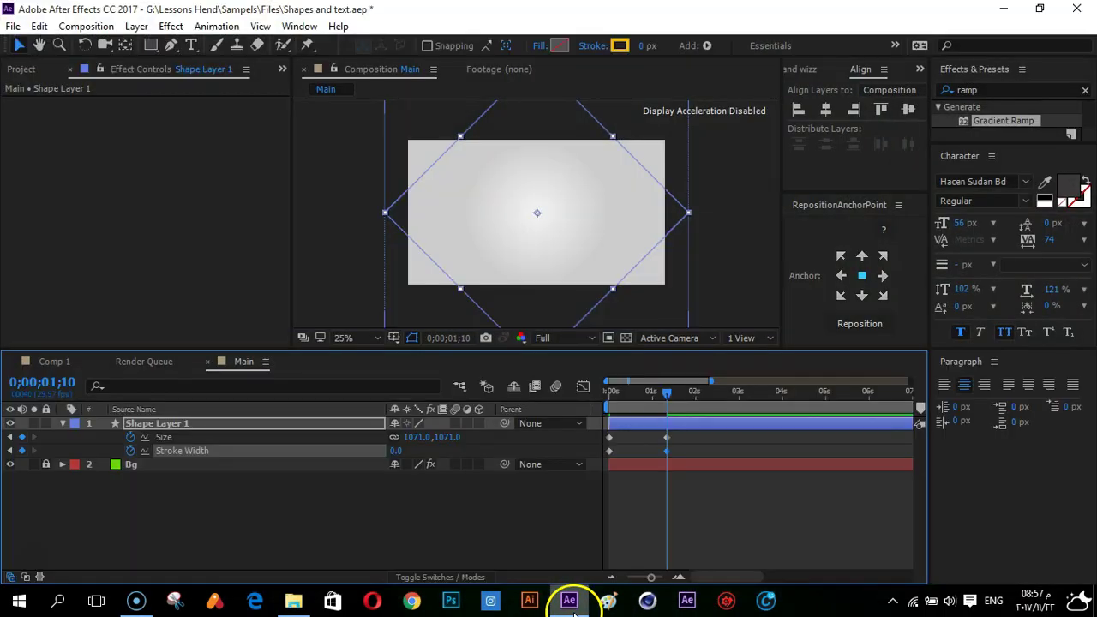
Review the diamond's size and stroke animation by scrubbing back to 0;00;00;00
left_click(677, 506)
left_click_drag(652, 400, 568, 399)
left_click_drag(636, 406, 607, 409)
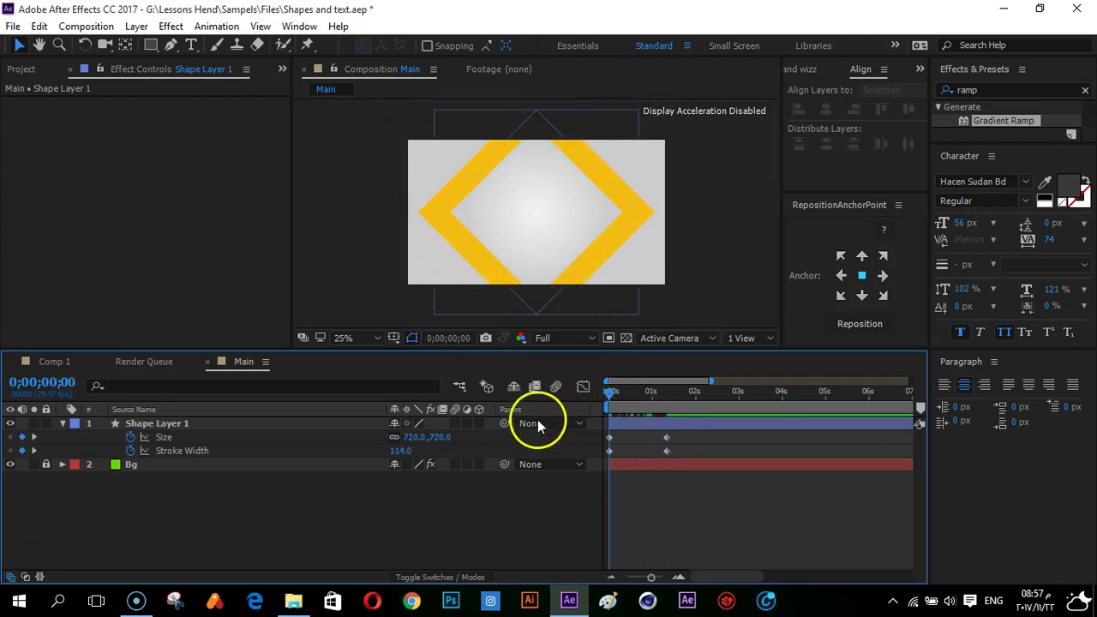
left_click(610, 447)
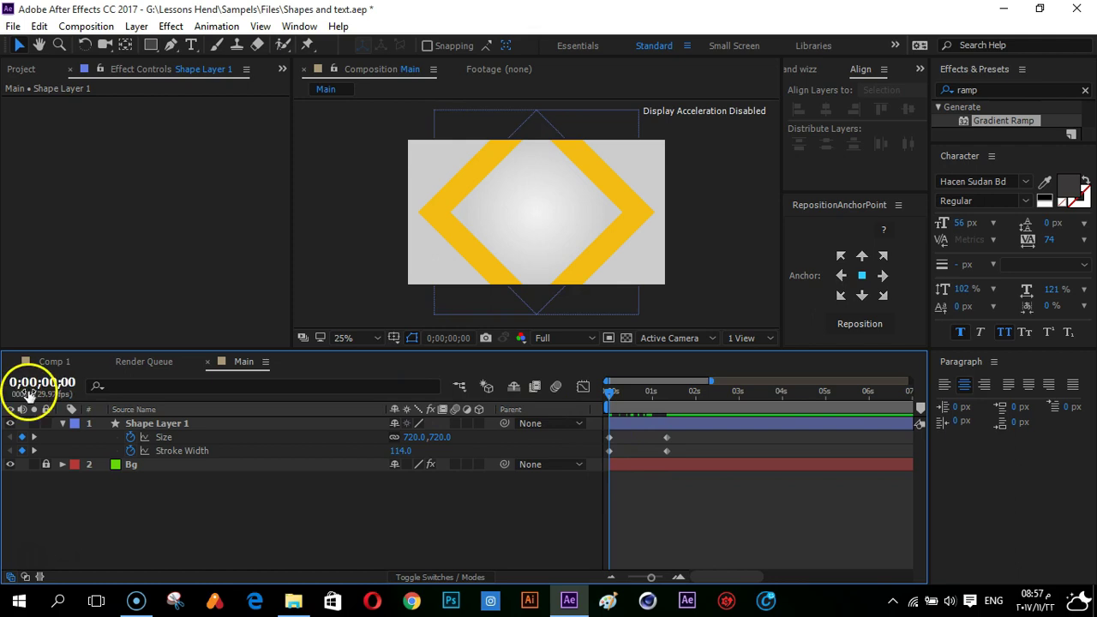
Reduce the rectangle's starting size at 0;00;00;00 to 108 by 108
left_click_drag(442, 436, 137, 441)
left_click(332, 422)
left_click_drag(439, 437, 299, 459)
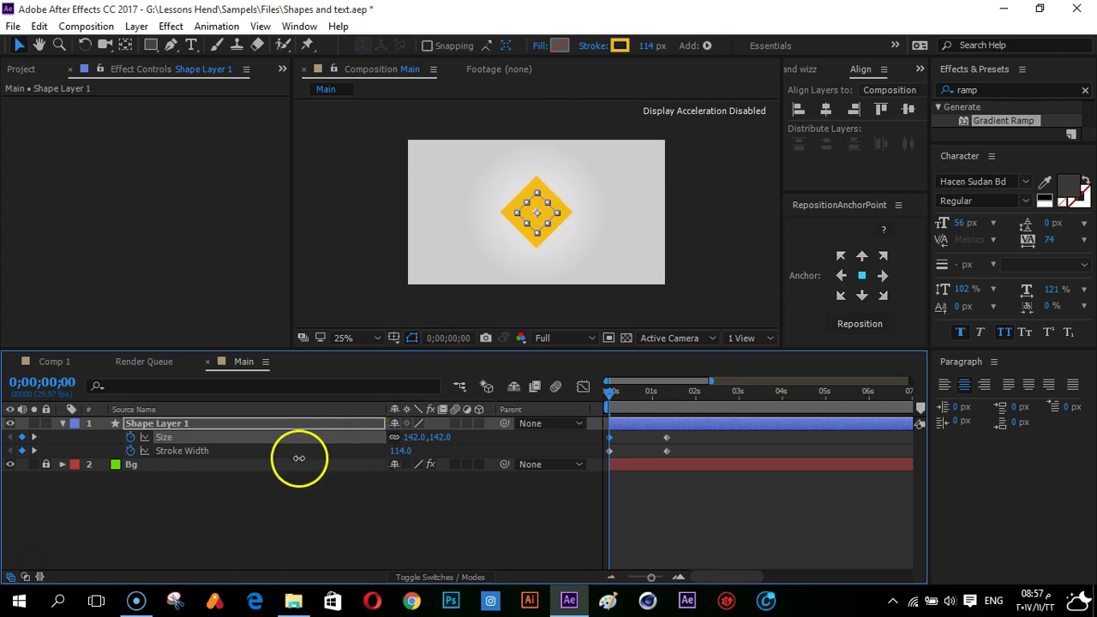
left_click(317, 524)
left_click_drag(429, 438, 417, 441)
left_click(283, 514)
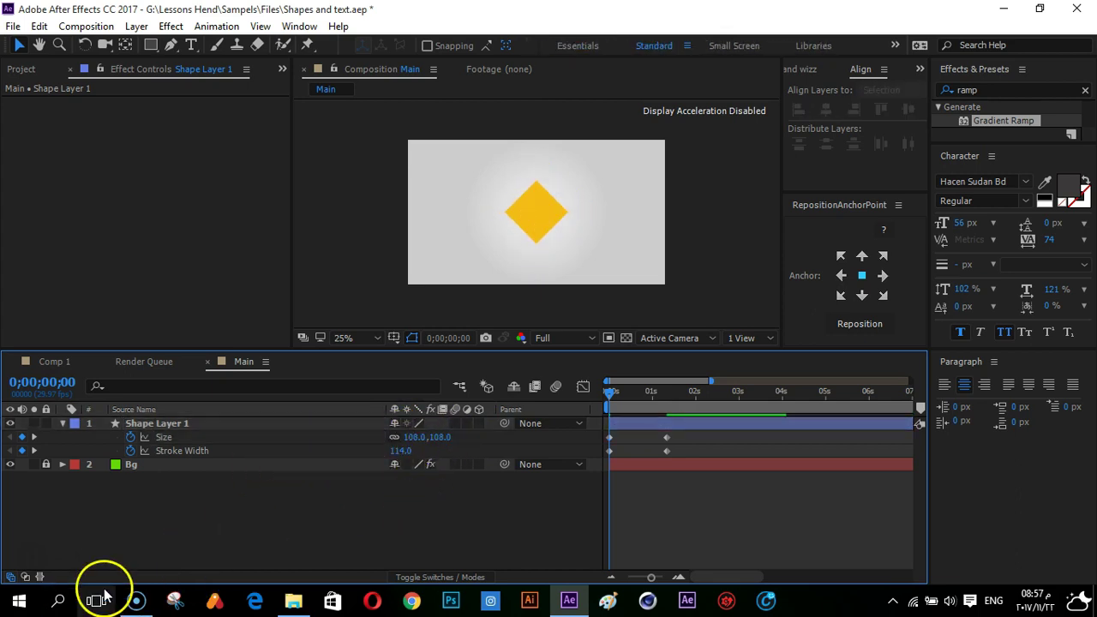
Select both Stroke Width keyframes and set the stroke width to 300
left_click(237, 455)
mouse_move(408, 463)
left_mouse_down()
mouse_move(458, 454)
mouse_move(460, 470)
left_mouse_up()
left_click(400, 452)
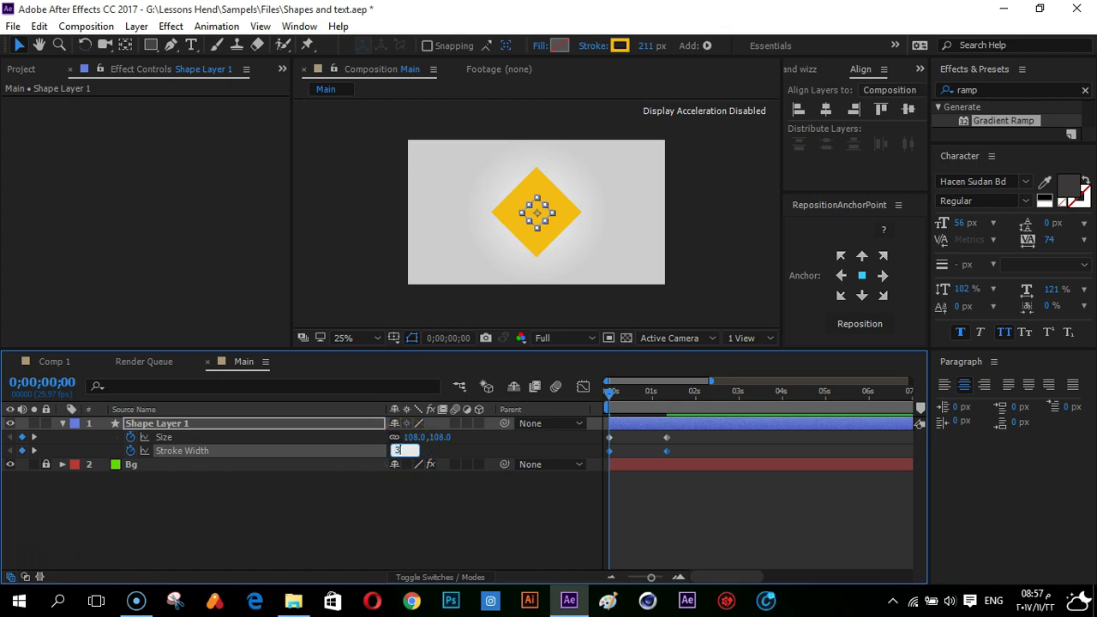
type("300")
key("Return")
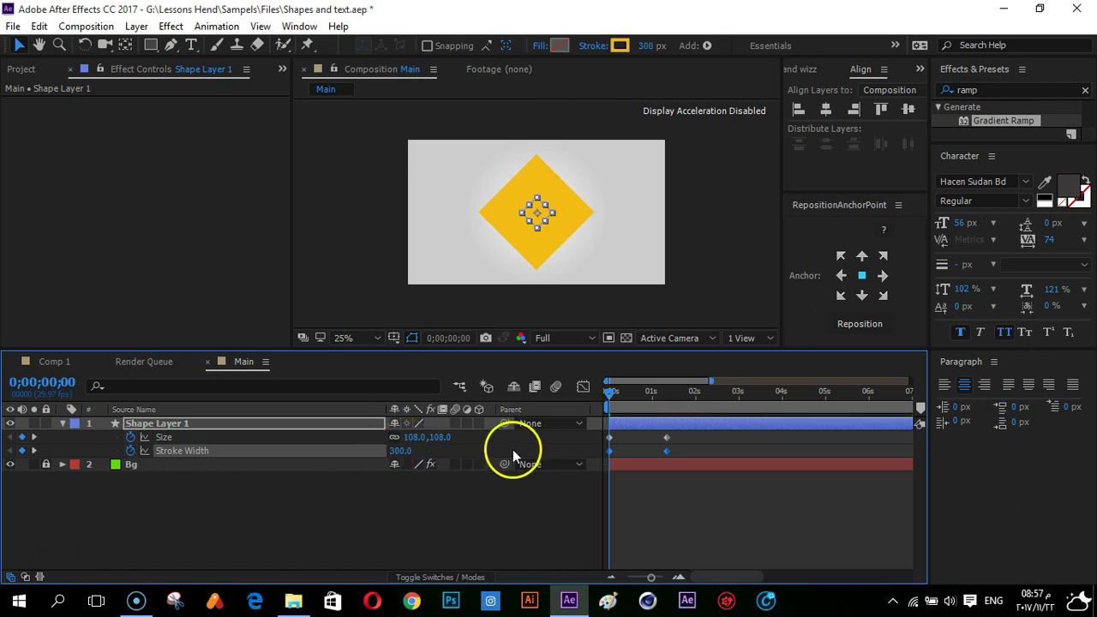
Set the first Size keyframe of the rectangle to 0 by 0
left_click(610, 437)
left_click(442, 439)
key("Return")
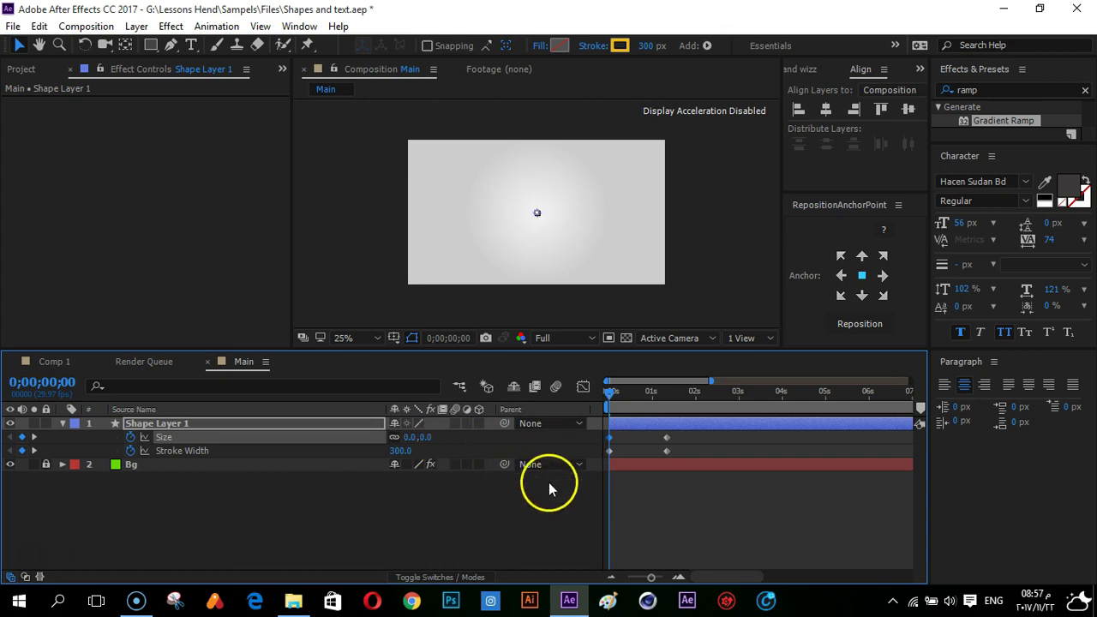
Preview the expanding diamond animation and inspect the frames around its end keyframes
left_click(616, 483)
key("space")
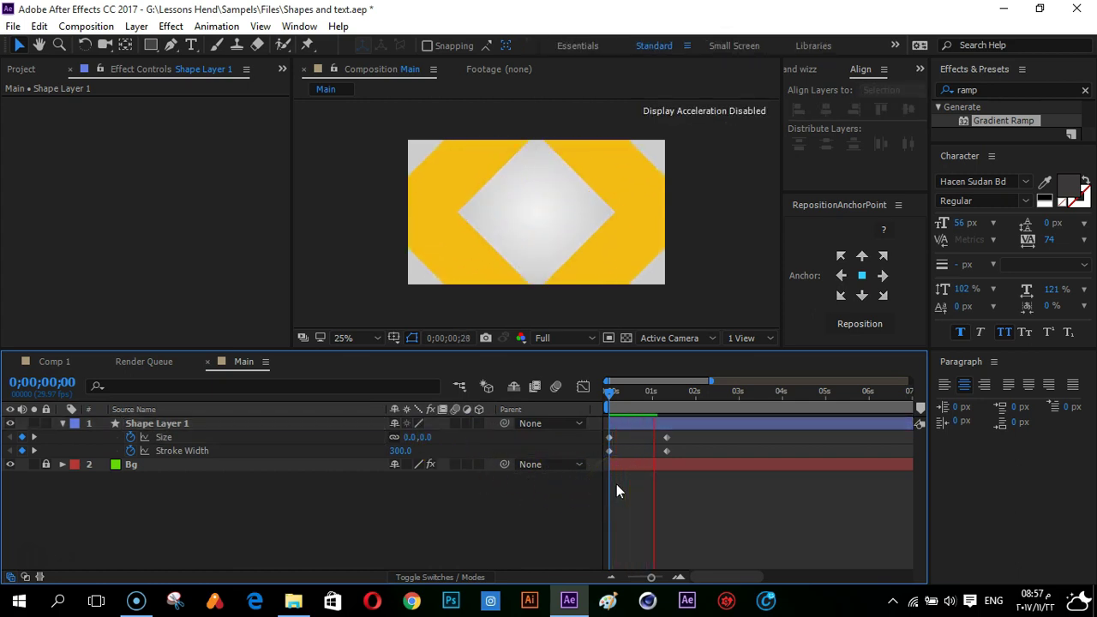
left_click_drag(612, 386, 669, 393)
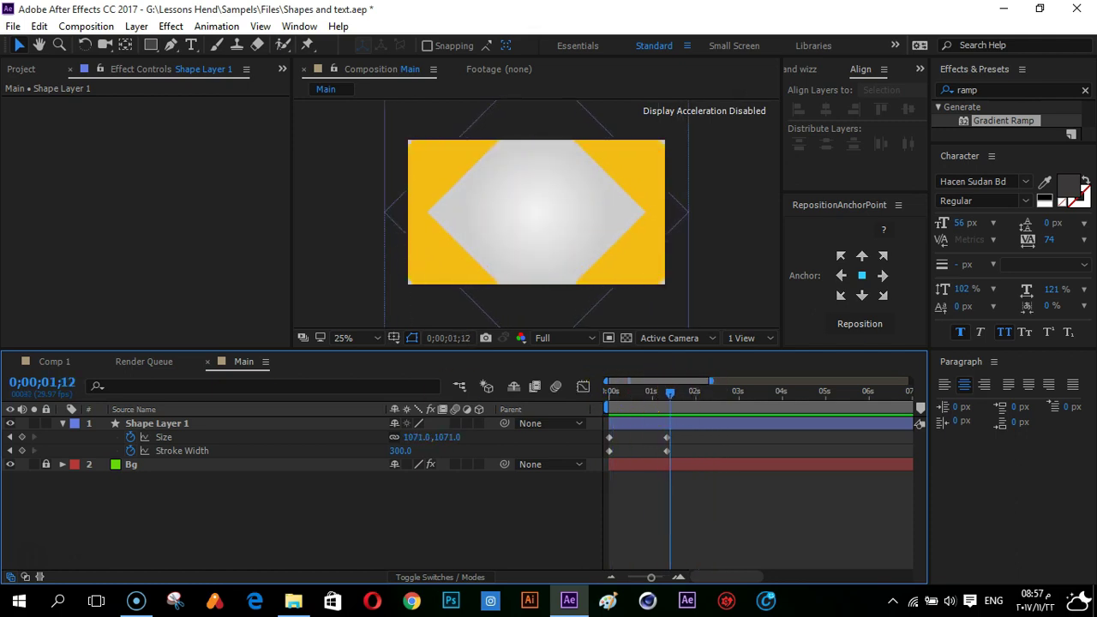
Set the stroke width to 0 at the end keyframe at 0;00;01;10 and preview the diamond animation from the start
left_click(11, 440)
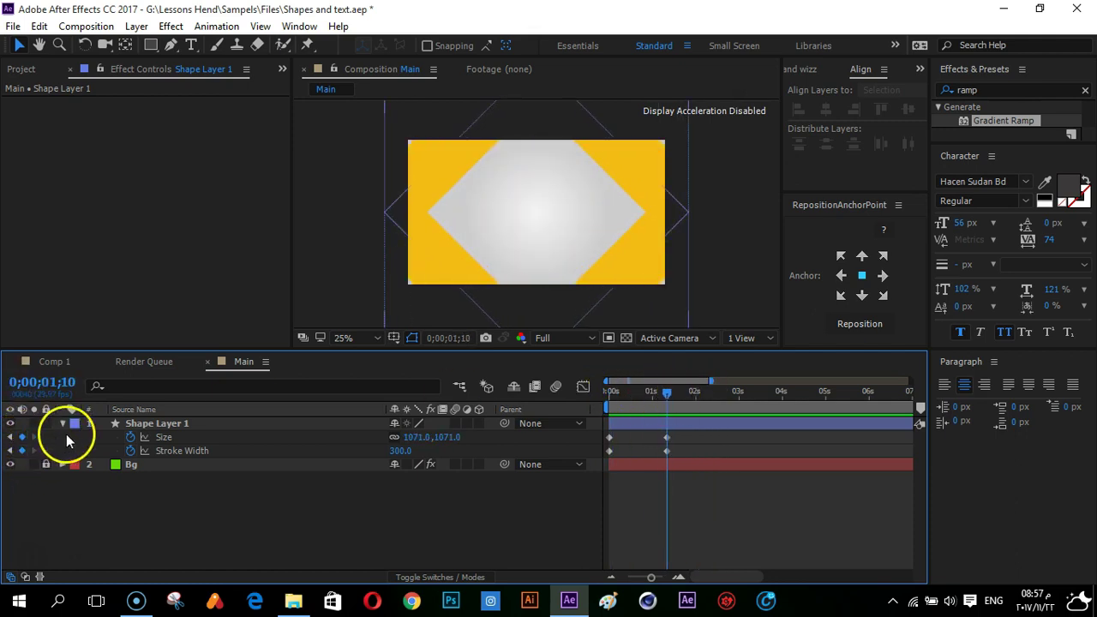
left_click(400, 451)
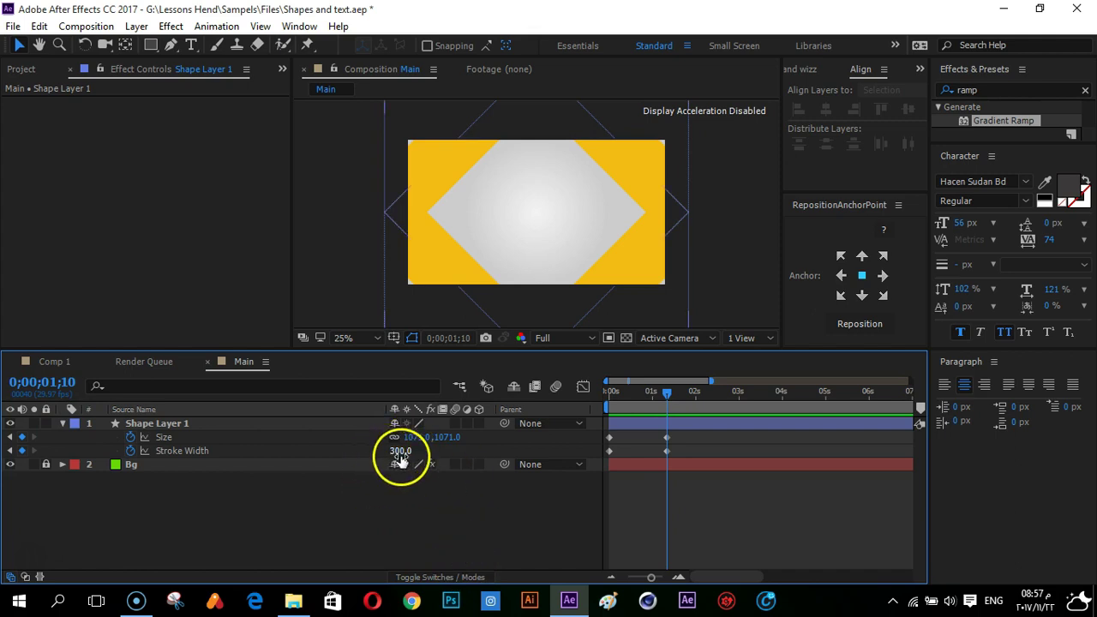
left_click(402, 451)
type("0")
key("Return")
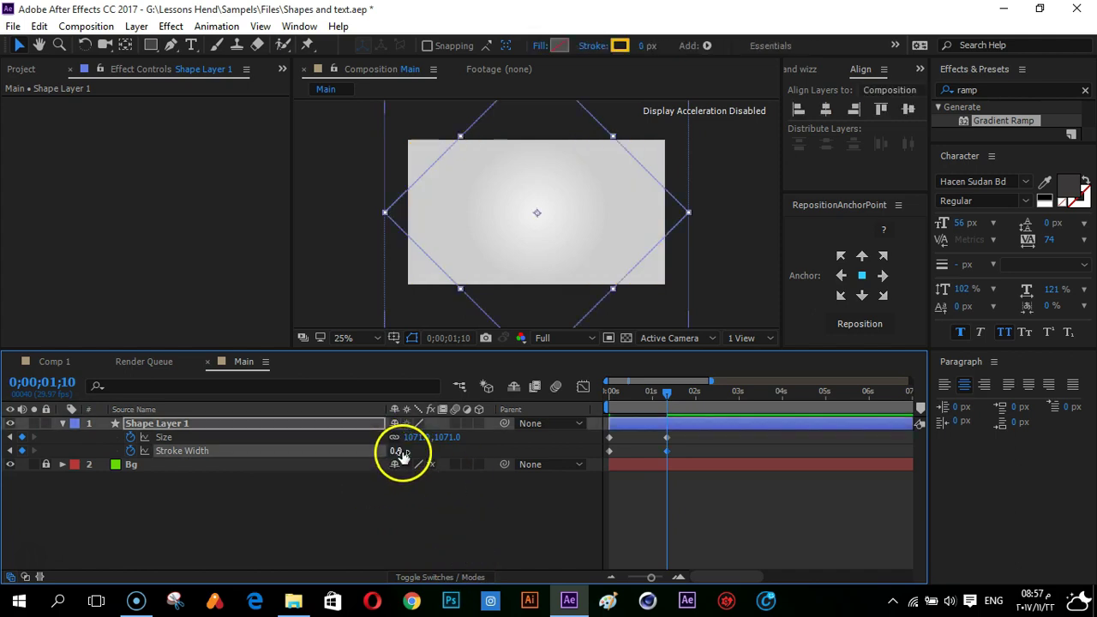
left_click(672, 513)
key("Home")
key("space")
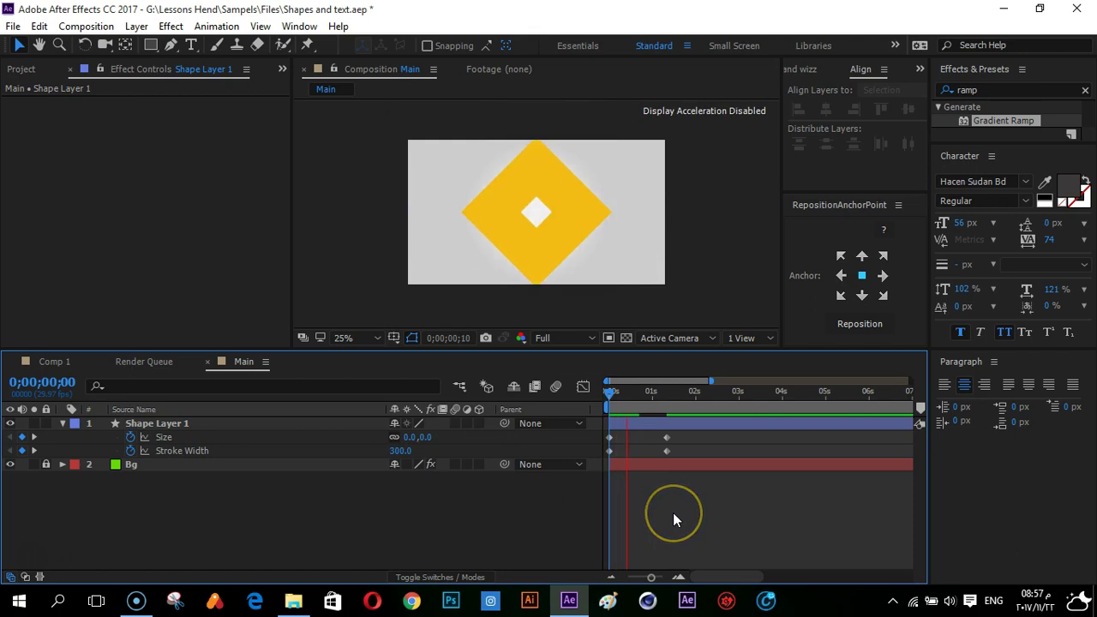
Apply Easy Ease to all Size and Stroke Width keyframes of Shape Layer 1
left_click(673, 418)
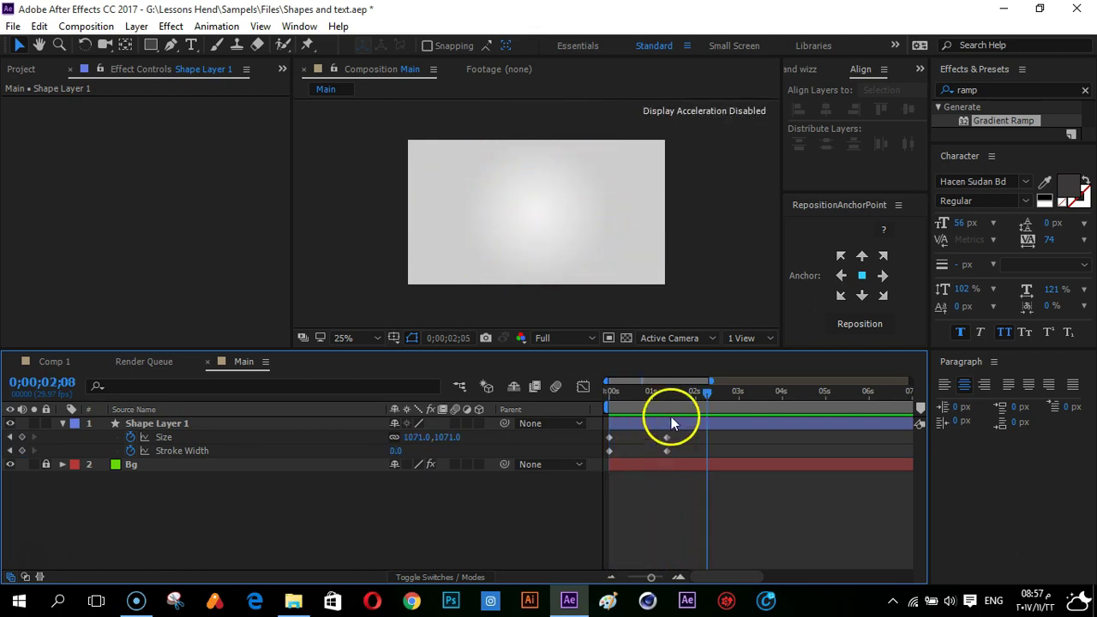
left_click(450, 457)
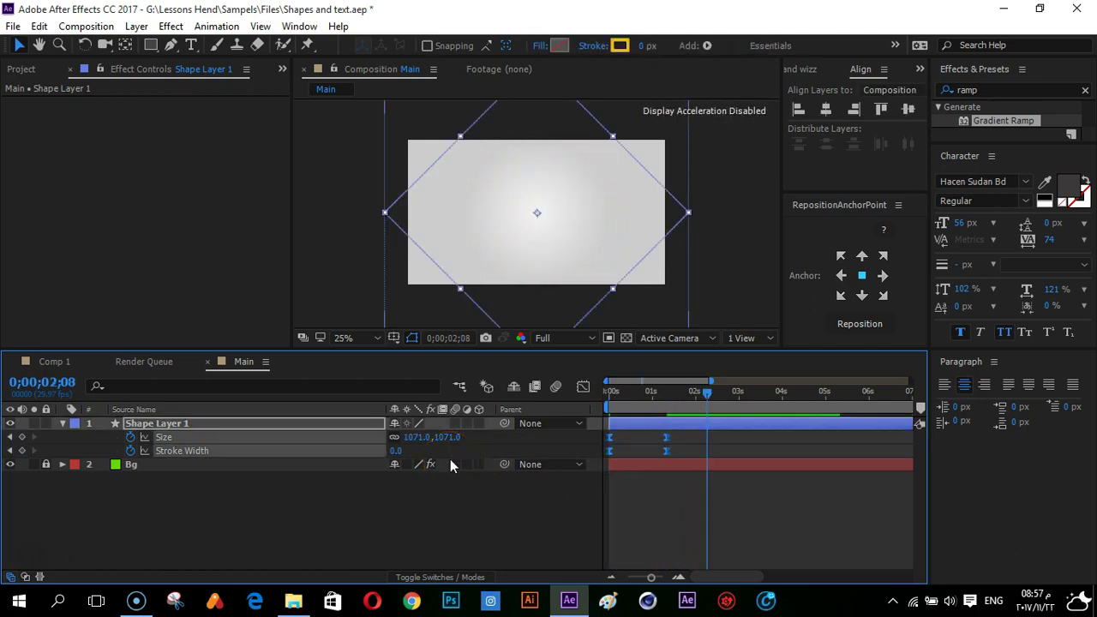
left_click(608, 512)
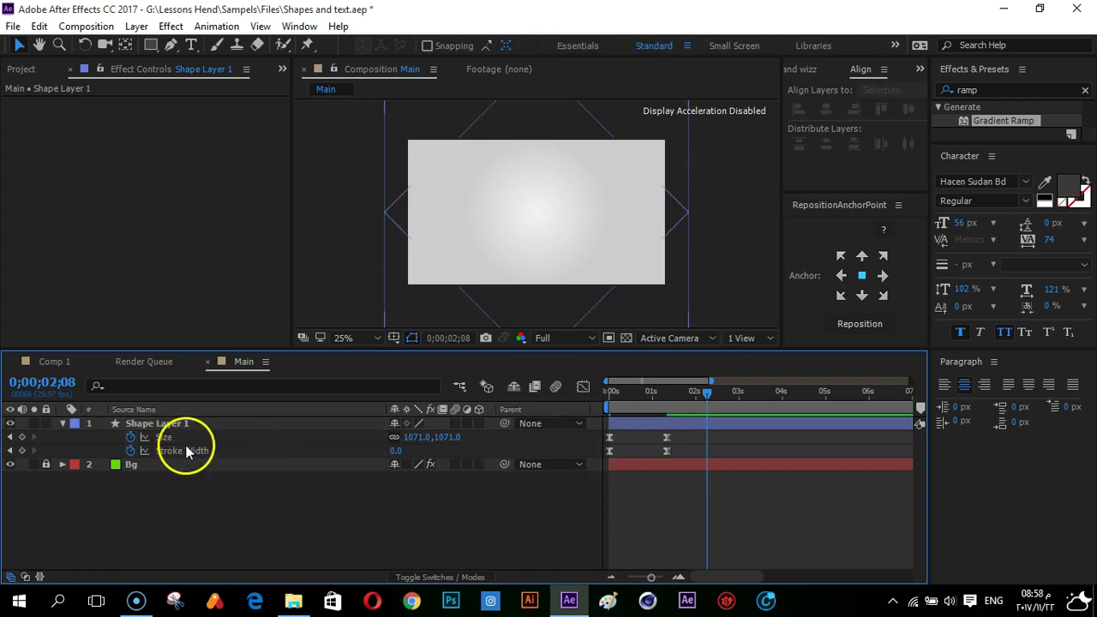
Check the frame at 0;00;01;00 and move the last Stroke Width keyframe slightly earlier than the last Size keyframe
mouse_move(675, 397)
left_mouse_down()
mouse_move(642, 398)
mouse_move(652, 398)
left_mouse_up()
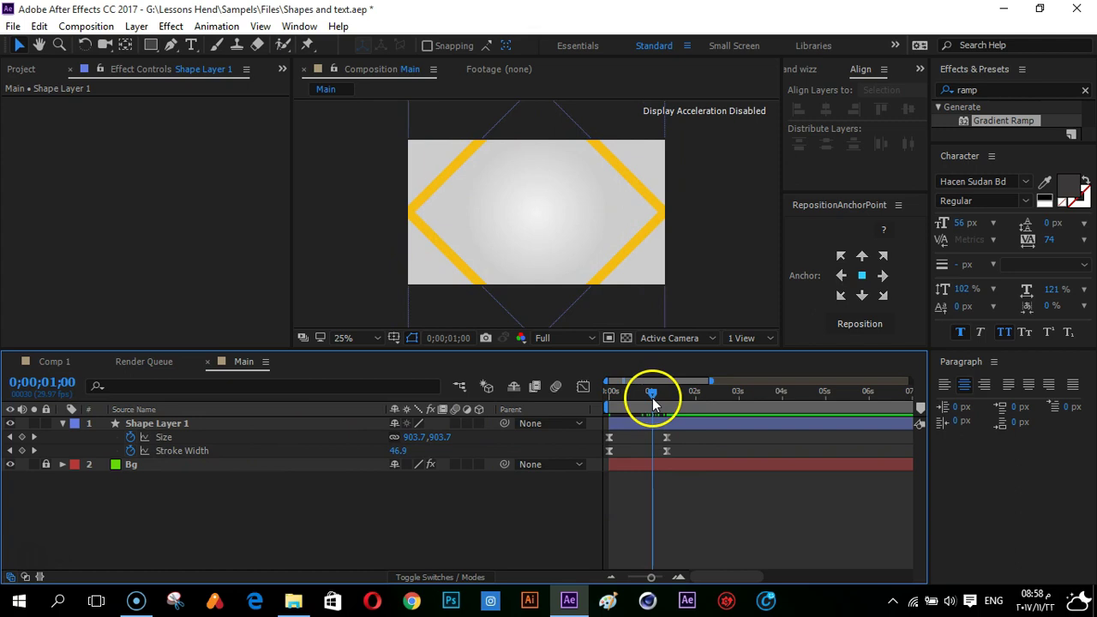
left_click(664, 452)
left_click_drag(663, 452, 660, 452)
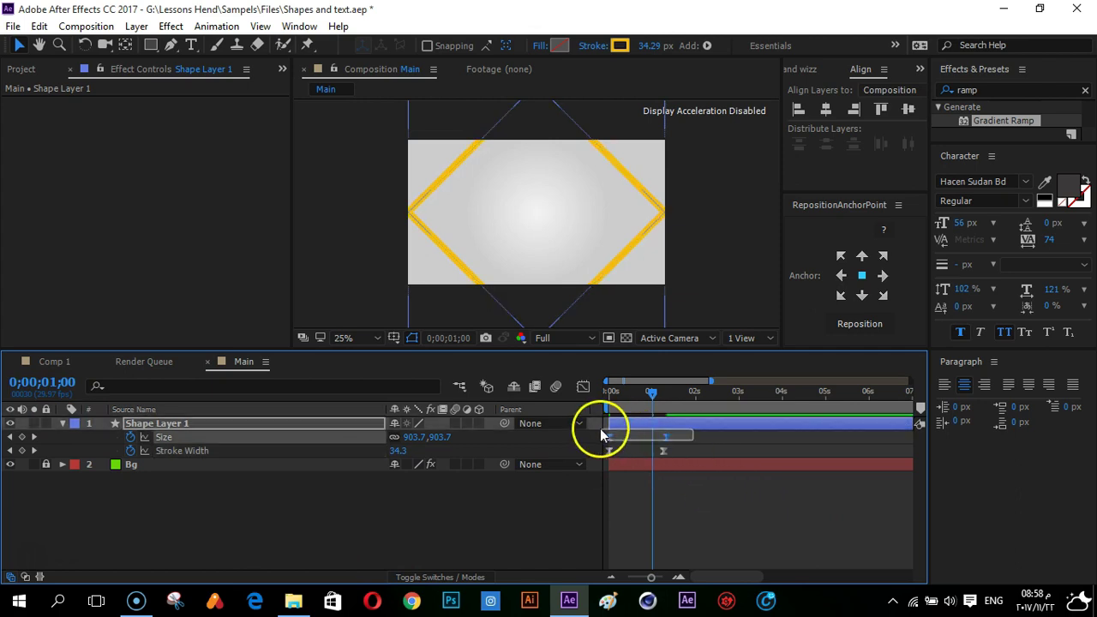
Lengthen the ease into the last Size keyframe in the speed graph so the diamond expands faster early, and preview it
left_click(583, 387)
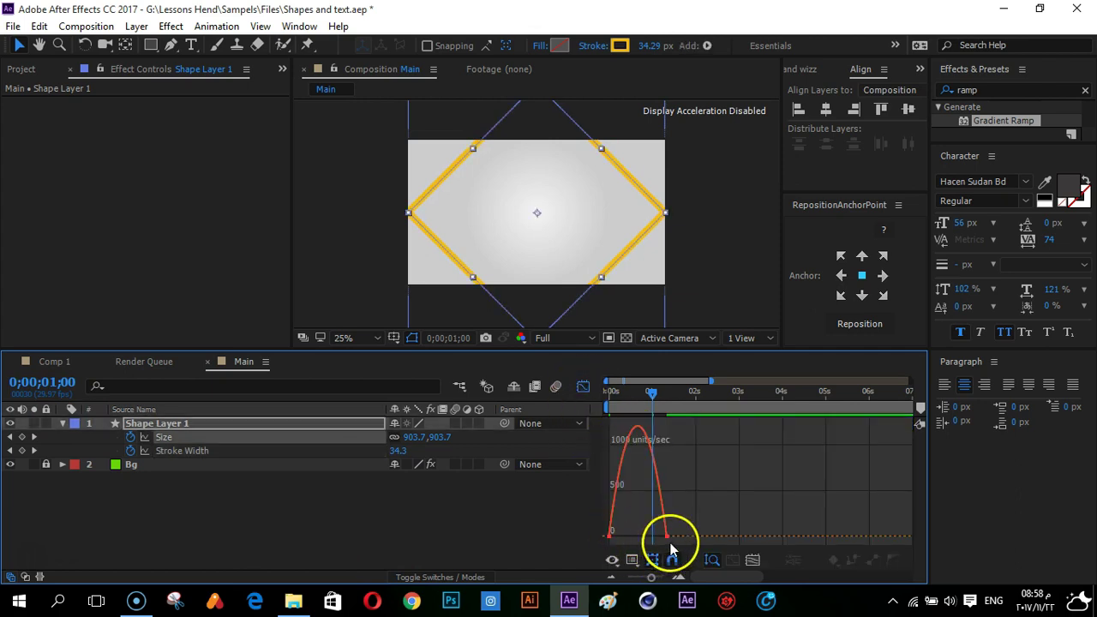
left_click_drag(656, 535, 643, 537)
left_click(582, 387)
left_click(707, 504)
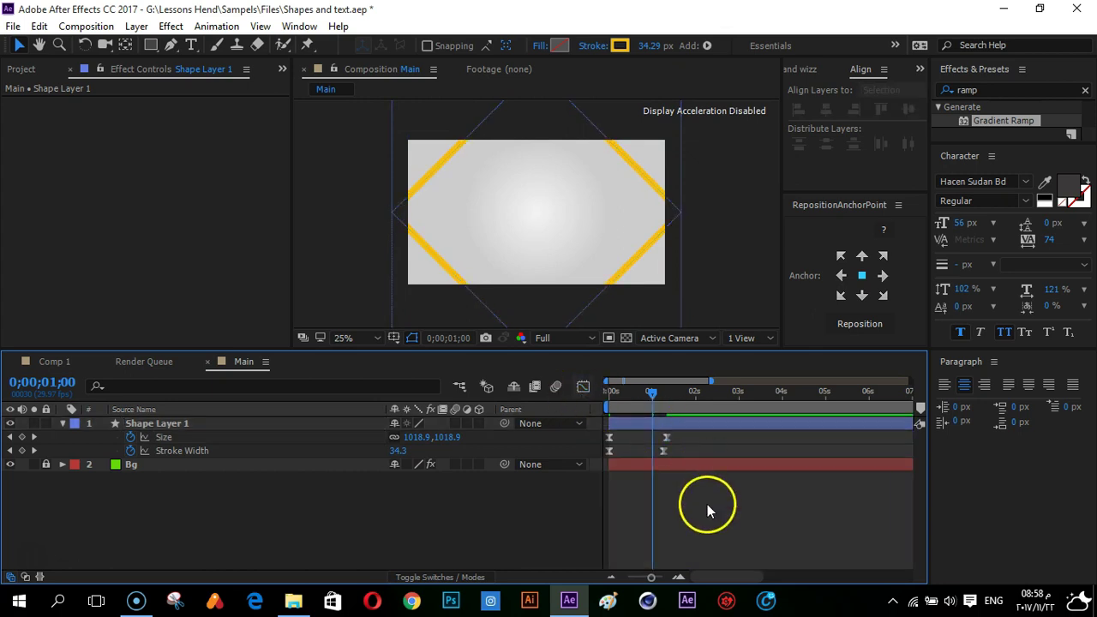
key("Home")
key("space")
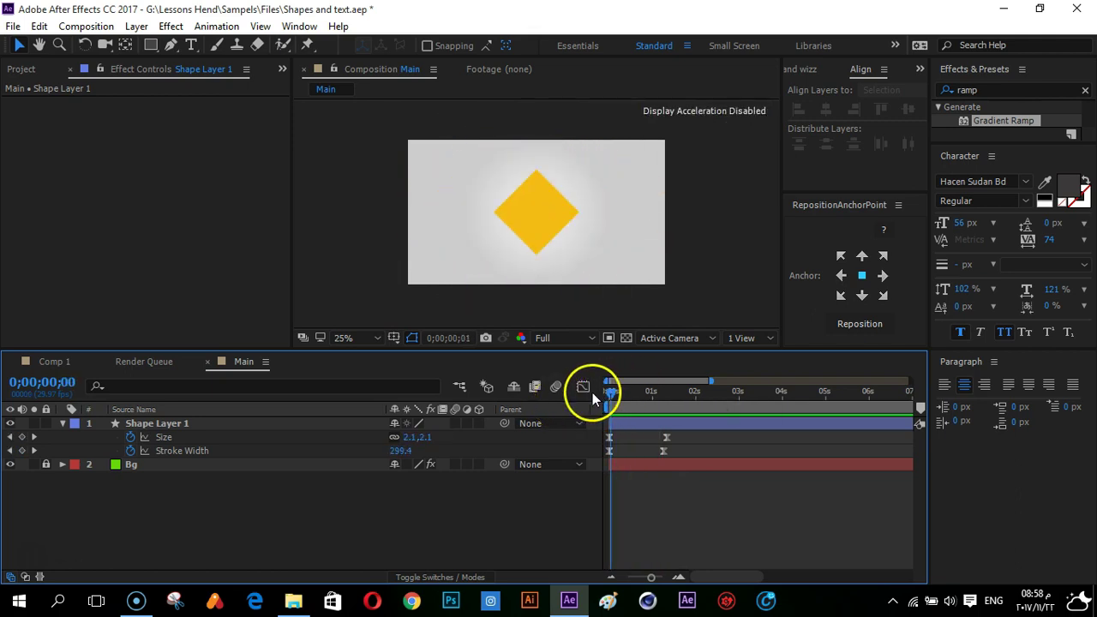
Set the first Stroke Width keyframe at 0;00;00;00 to 250 and preview the animation
mouse_move(607, 392)
left_mouse_down()
mouse_move(620, 396)
mouse_move(601, 400)
mouse_move(634, 389)
mouse_move(598, 397)
mouse_move(644, 391)
mouse_move(602, 398)
left_mouse_up()
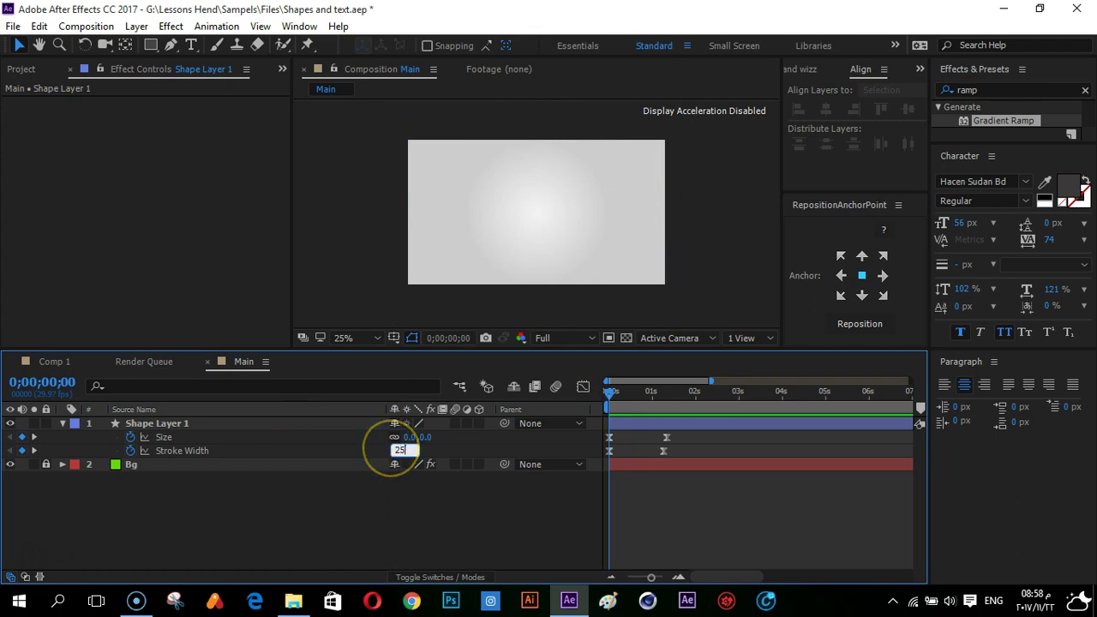
key("Return")
left_click(761, 477)
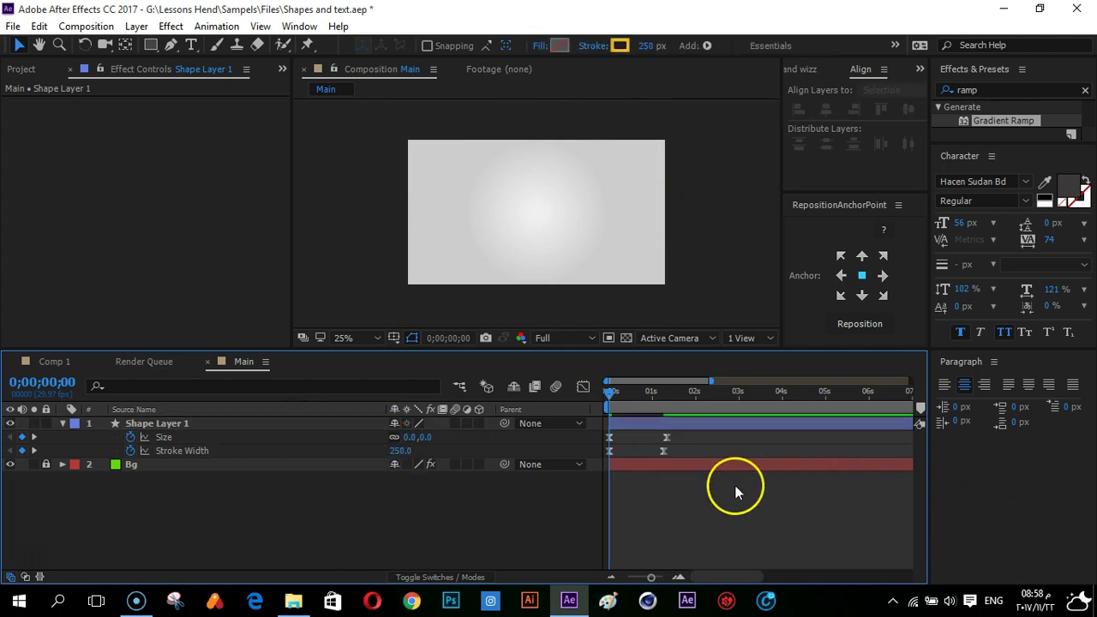
key("space")
left_click_drag(628, 373, 632, 389)
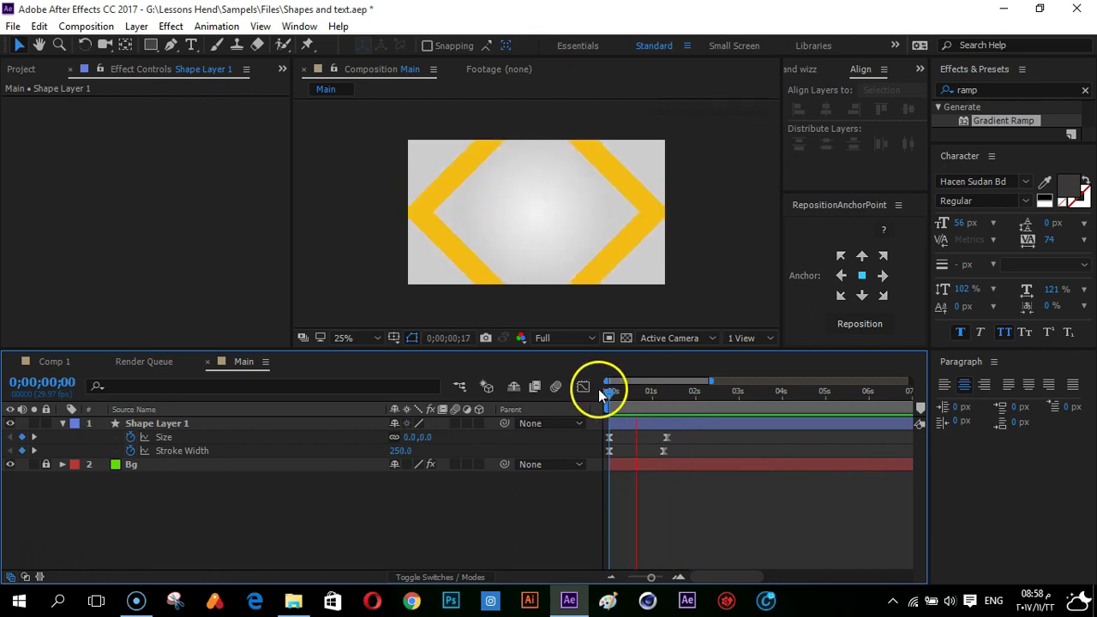
At 0;00;00;18, duplicate Shape Layer 1 and change the copy's stroke colour to pinkish red F3125C
left_click_drag(655, 390, 636, 395)
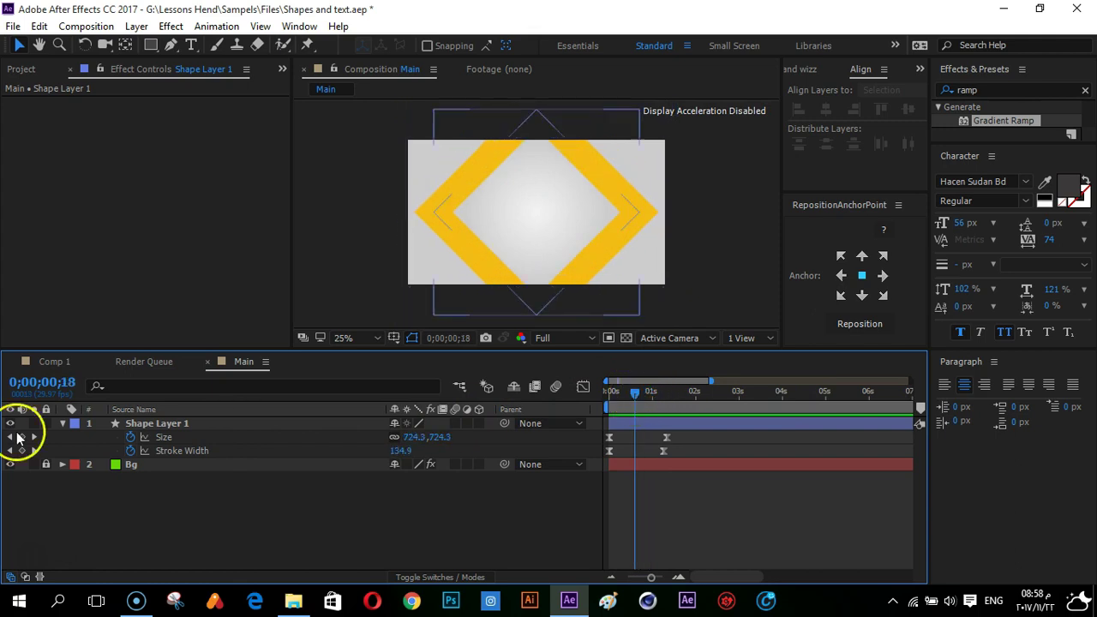
left_click(152, 429)
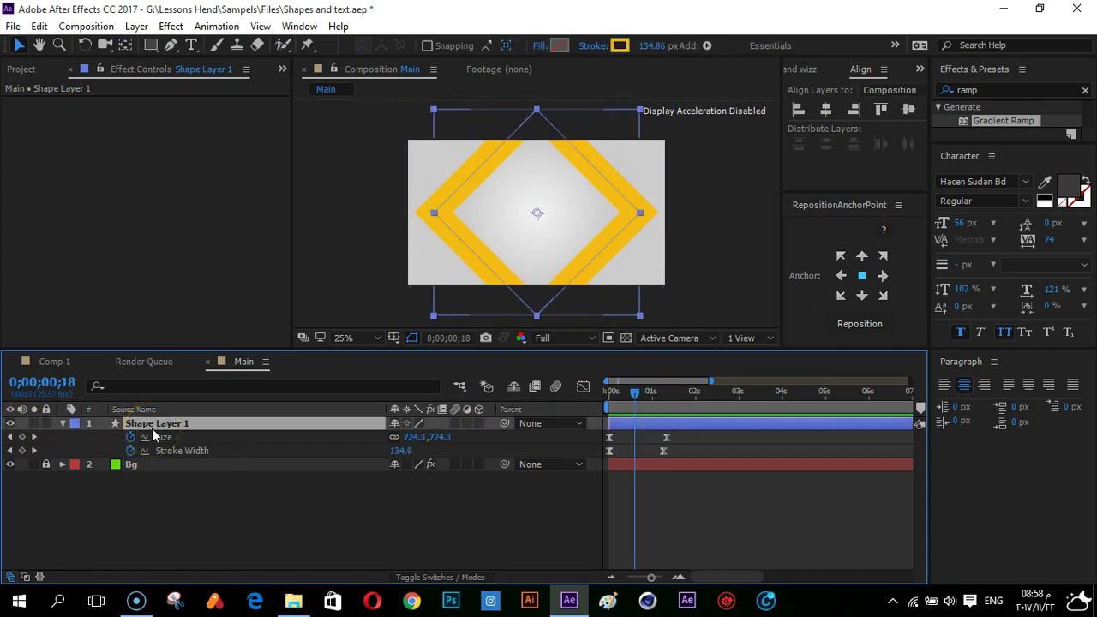
key("ctrl+d")
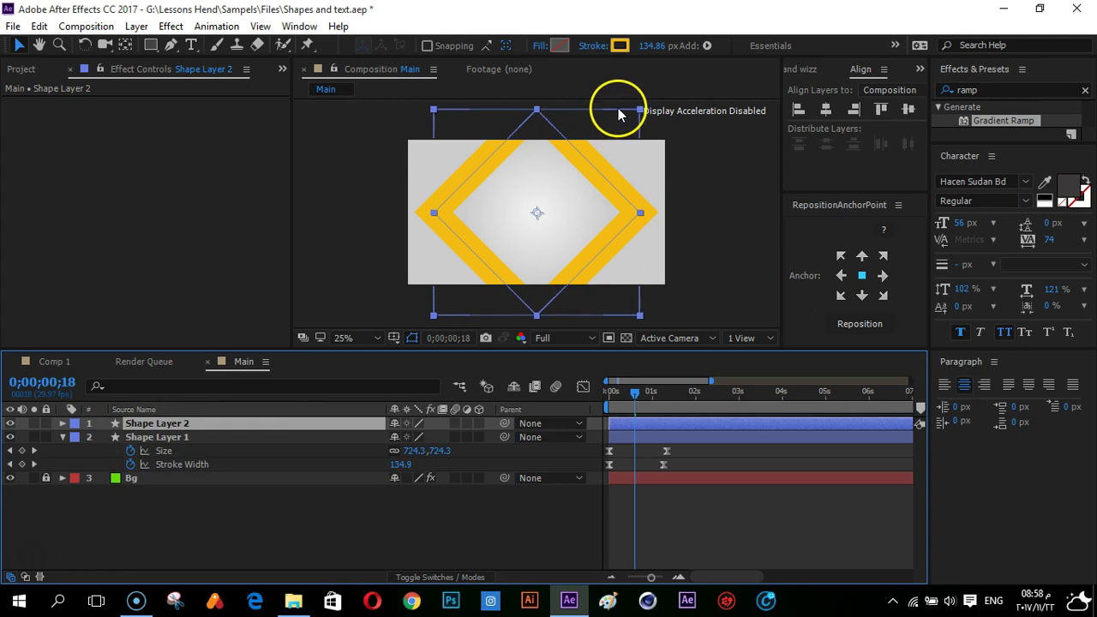
left_click(619, 45)
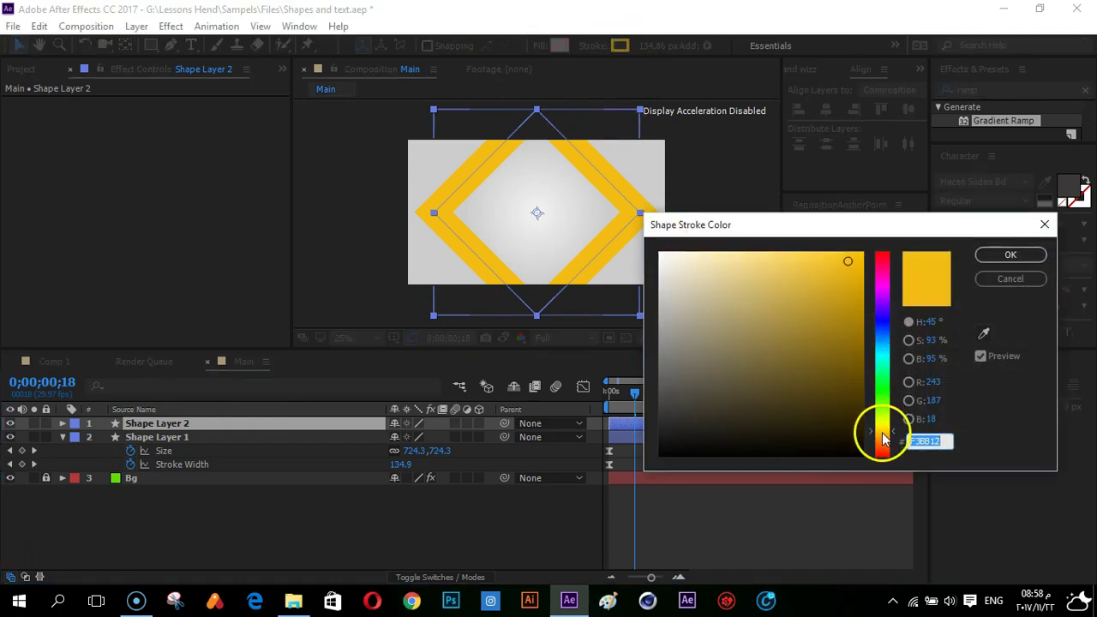
left_click(884, 269)
left_click_drag(884, 269, 887, 266)
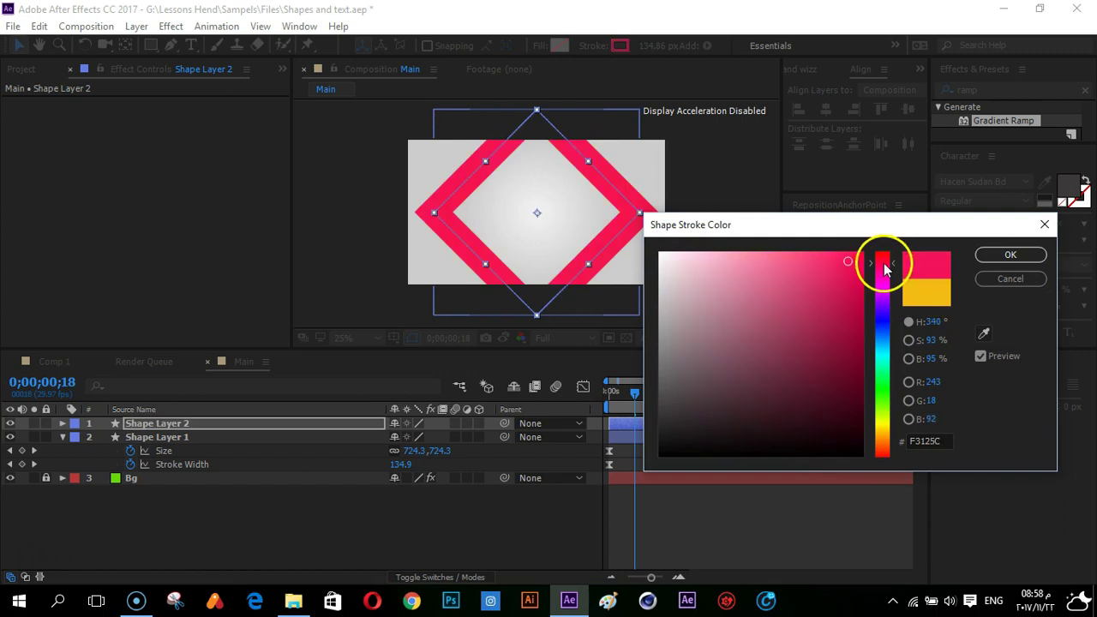
left_click(1015, 254)
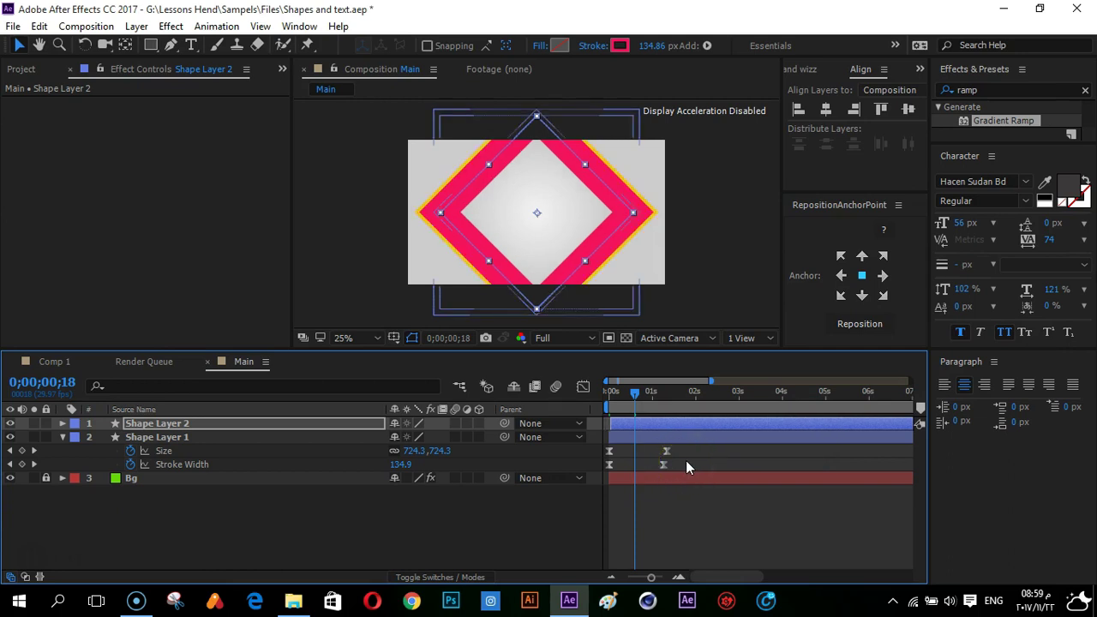
Preview the two overlapping diamonds from the start of the composition
left_click_drag(636, 383, 608, 391)
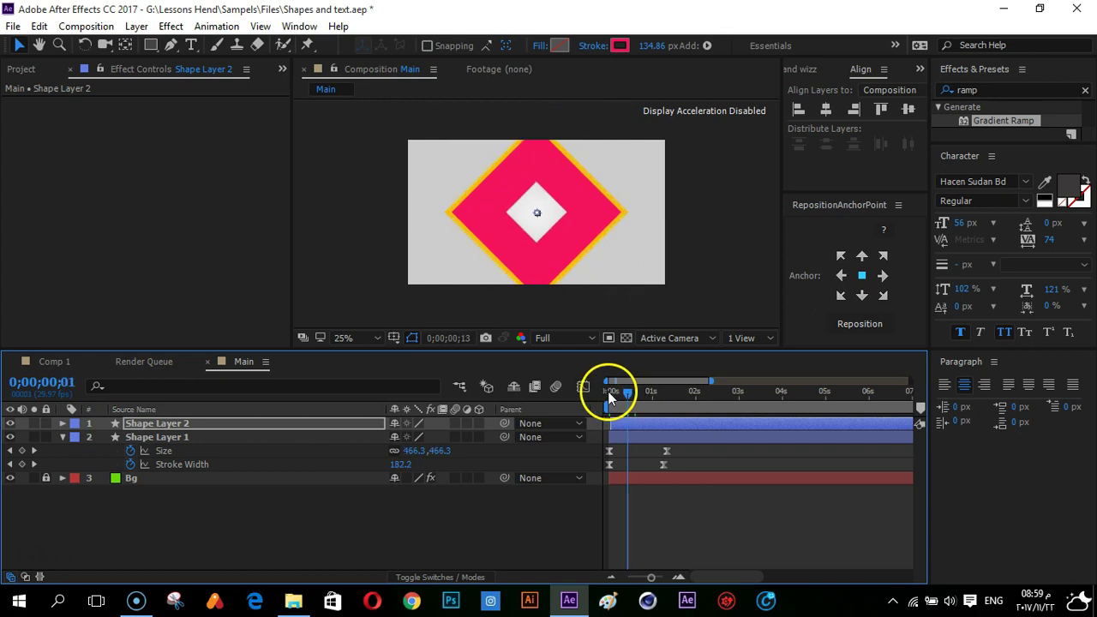
left_click(623, 510)
key("space")
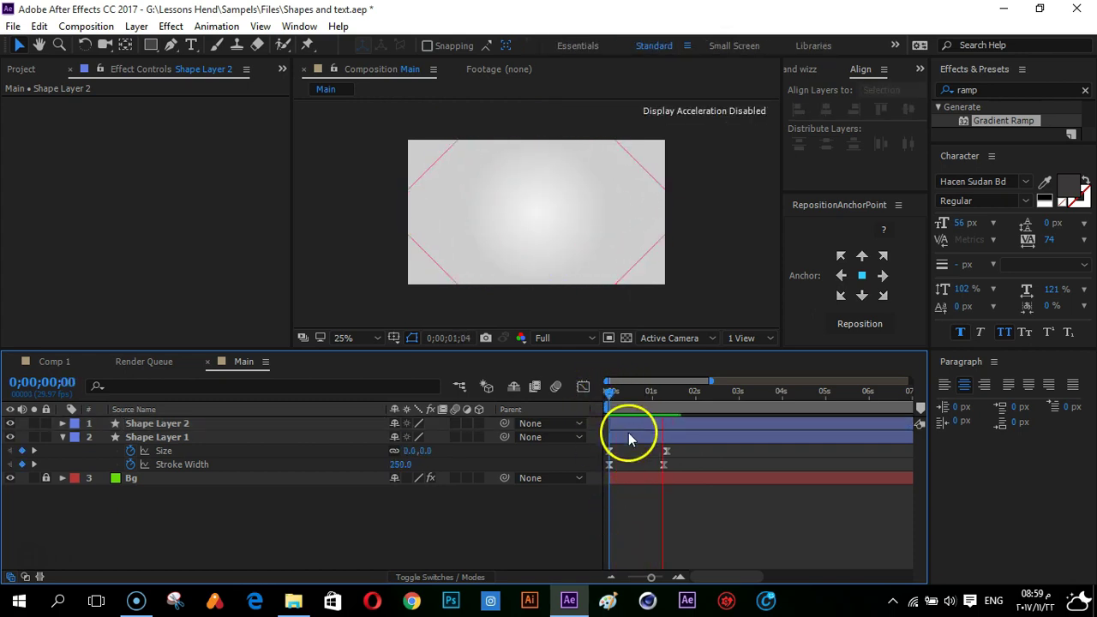
key("space")
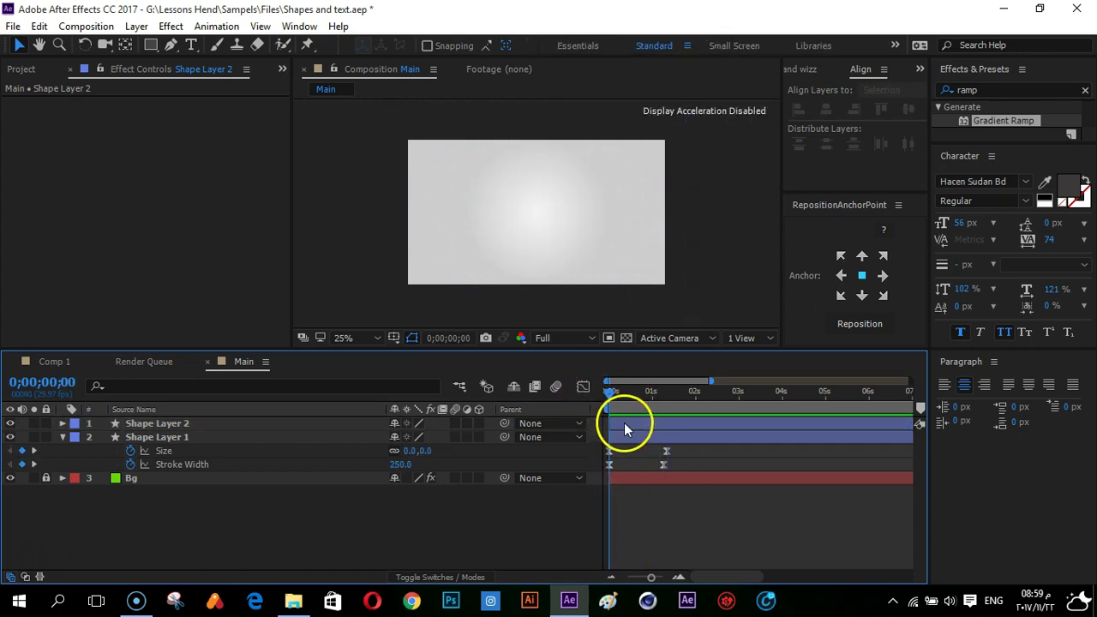
Shift Shape Layer 2 one frame later and preview the gap between the yellow and pink diamonds
left_click(624, 425)
key("Page_Down")
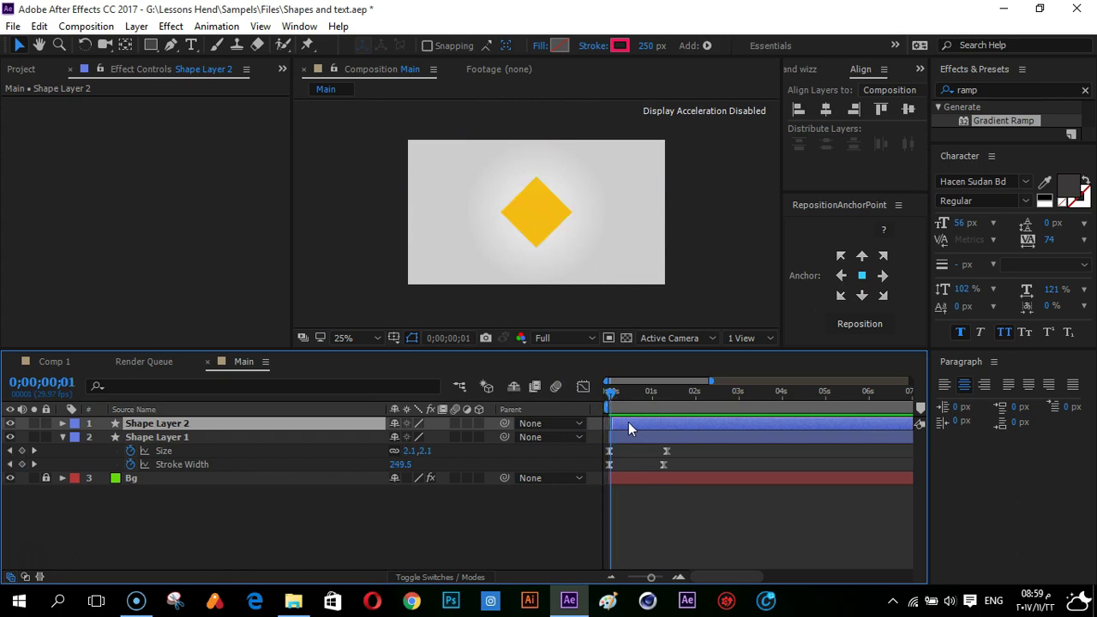
left_click(683, 450)
left_click_drag(609, 387, 592, 395)
key("space")
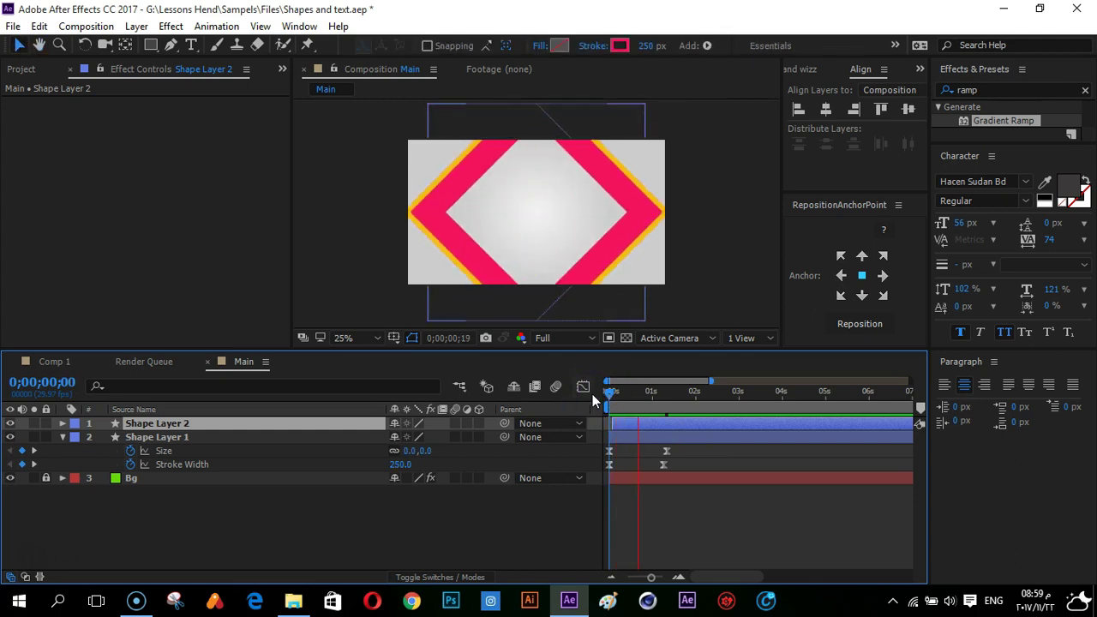
left_click(647, 493)
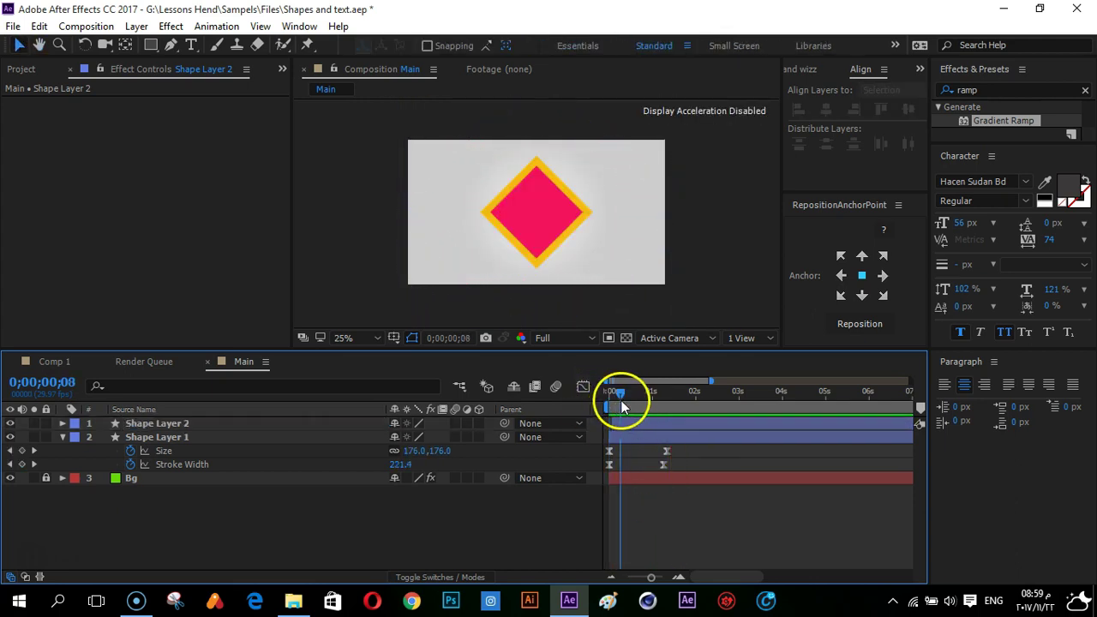
key("space")
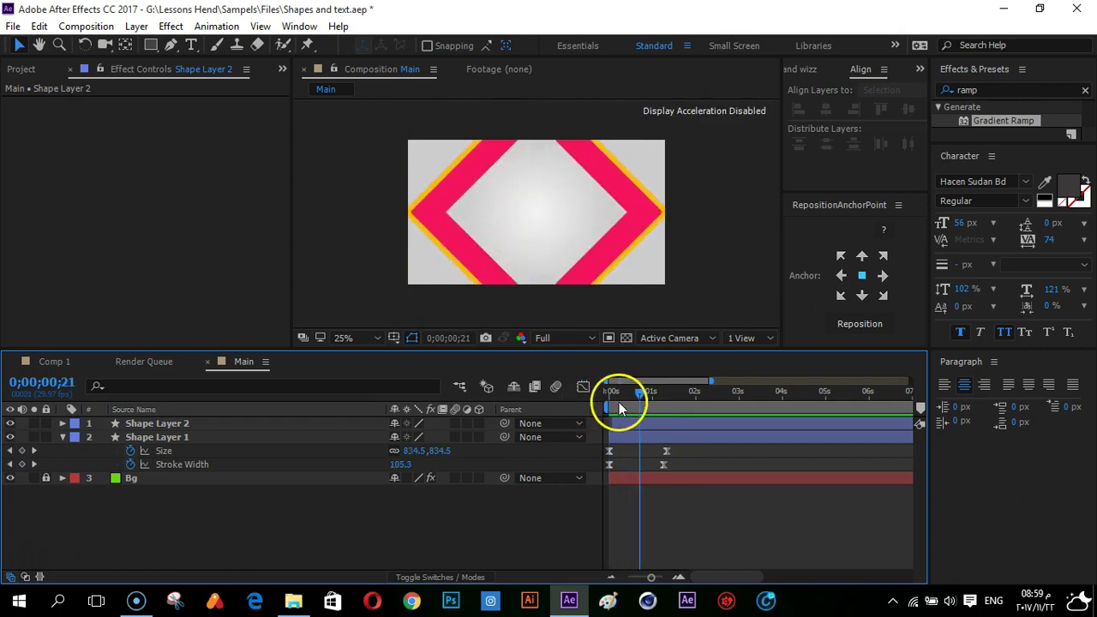
Delay Shape Layer 2 by another frame and replay the animation from 0;00;00;00 to check the wider yellow border
left_click(619, 421)
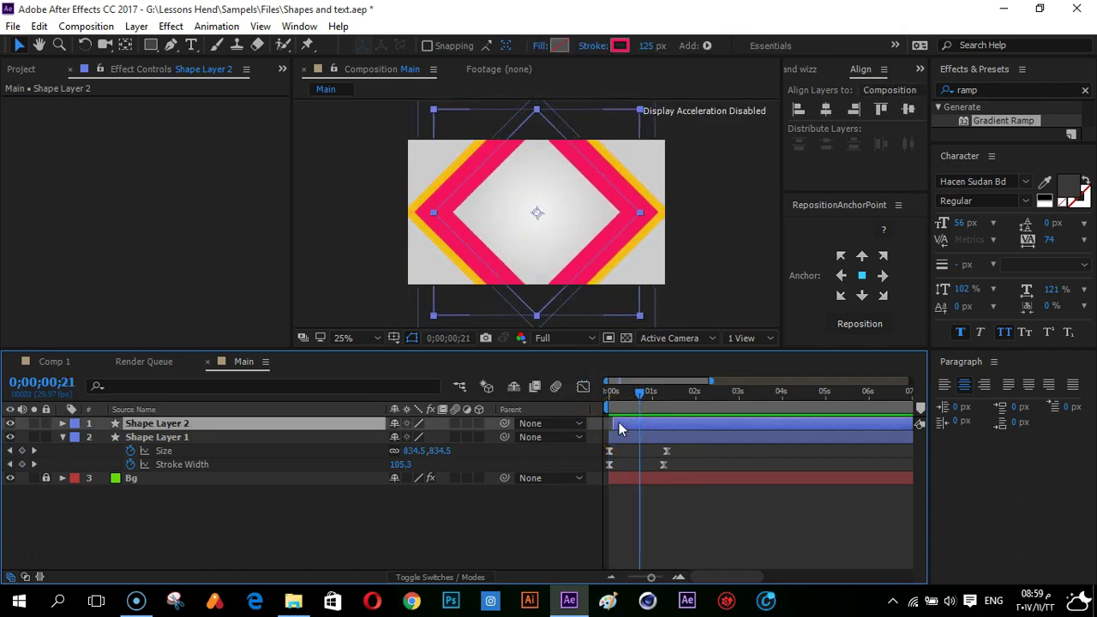
left_click(604, 392)
left_click(628, 541)
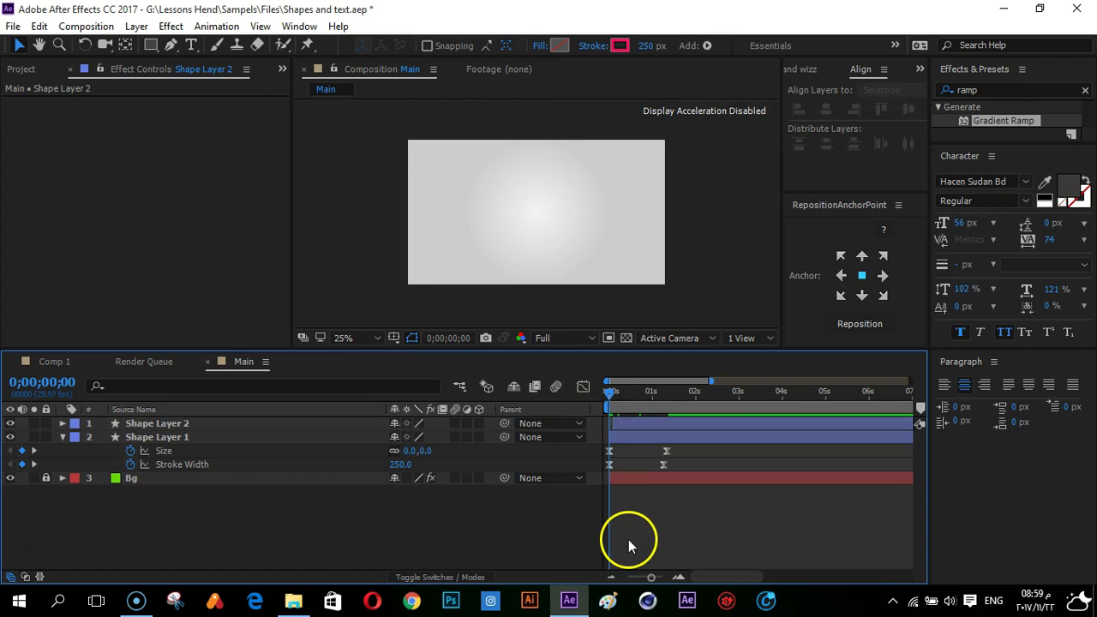
key("space")
mouse_move(625, 401)
left_mouse_down()
mouse_move(610, 397)
mouse_move(632, 405)
left_mouse_up()
Duplicate Shape Layer 2 and shift the copy a few frames later on the timeline
left_click(635, 421)
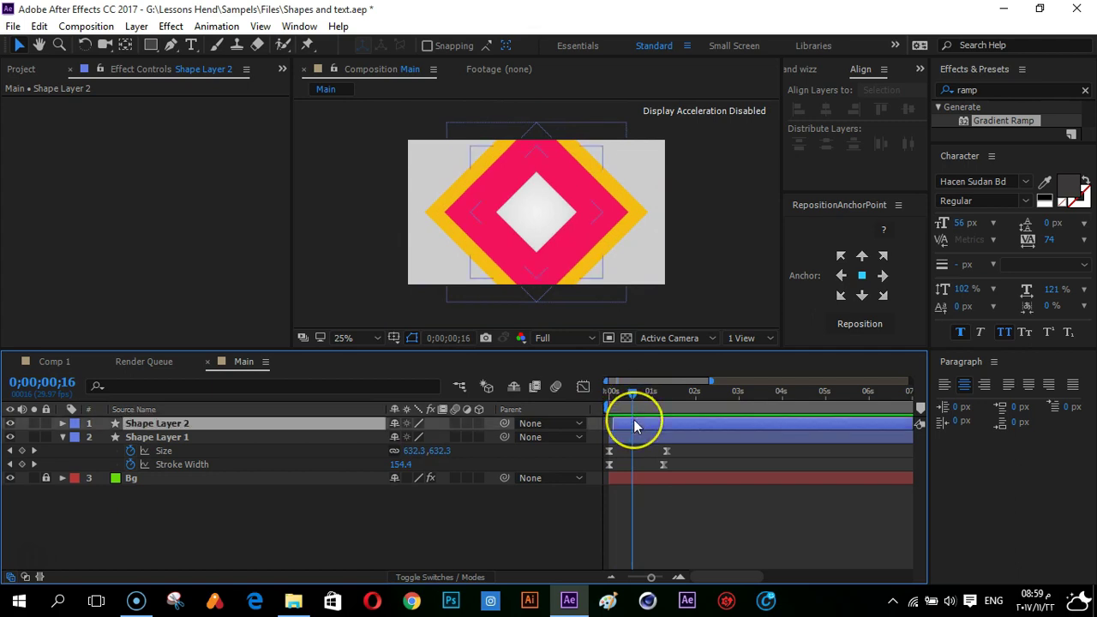
key("ctrl+d")
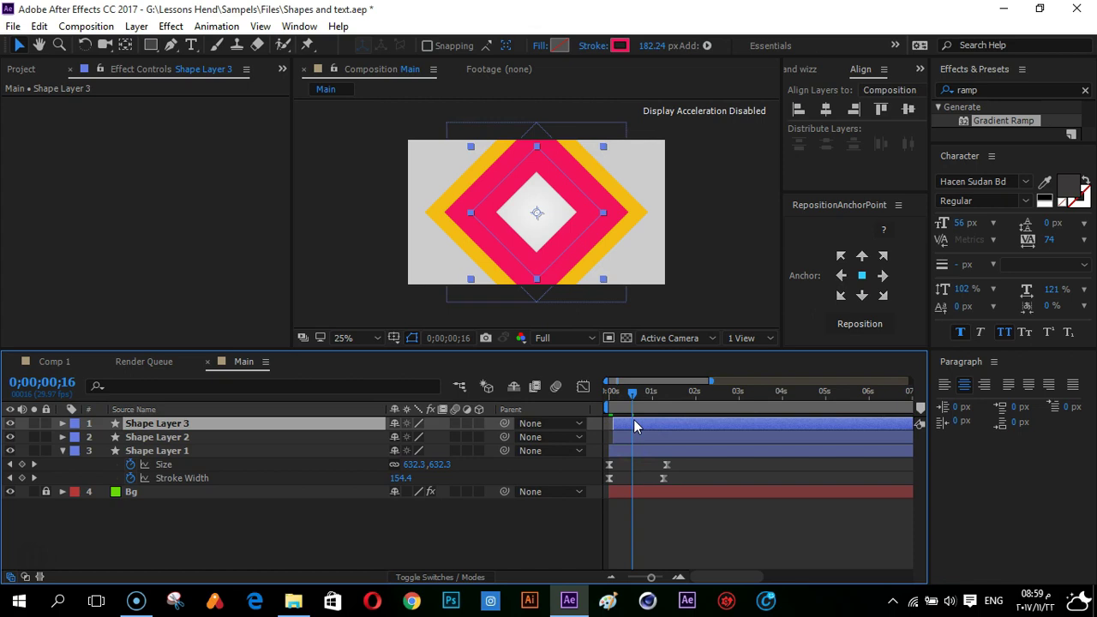
key("alt+Page_Down")
key("alt+Page_Down")
key("alt+Page_Down")
key("alt+Page_Down")
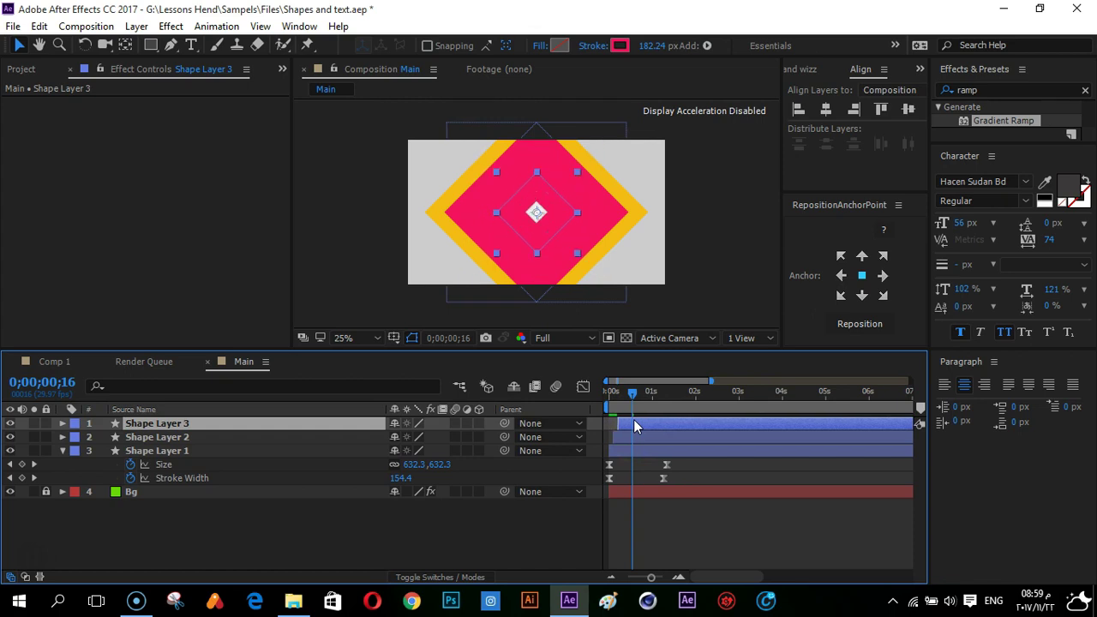
Change the stroke colour of Shape Layer 3 to blue
left_click(621, 45)
left_click(887, 350)
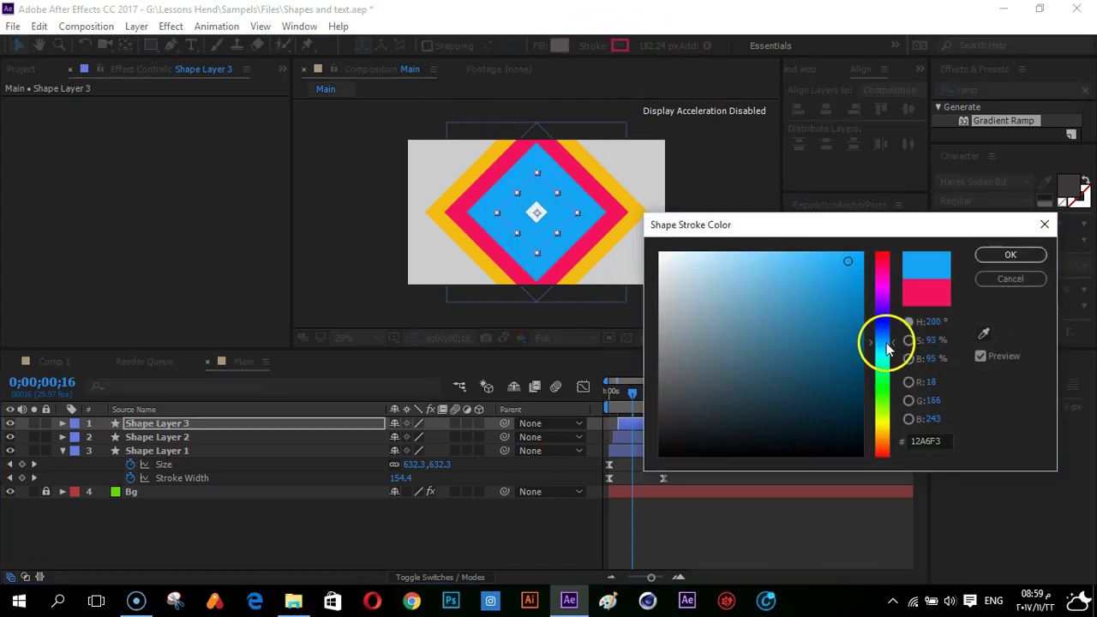
left_click_drag(883, 345, 884, 341)
left_click(1010, 257)
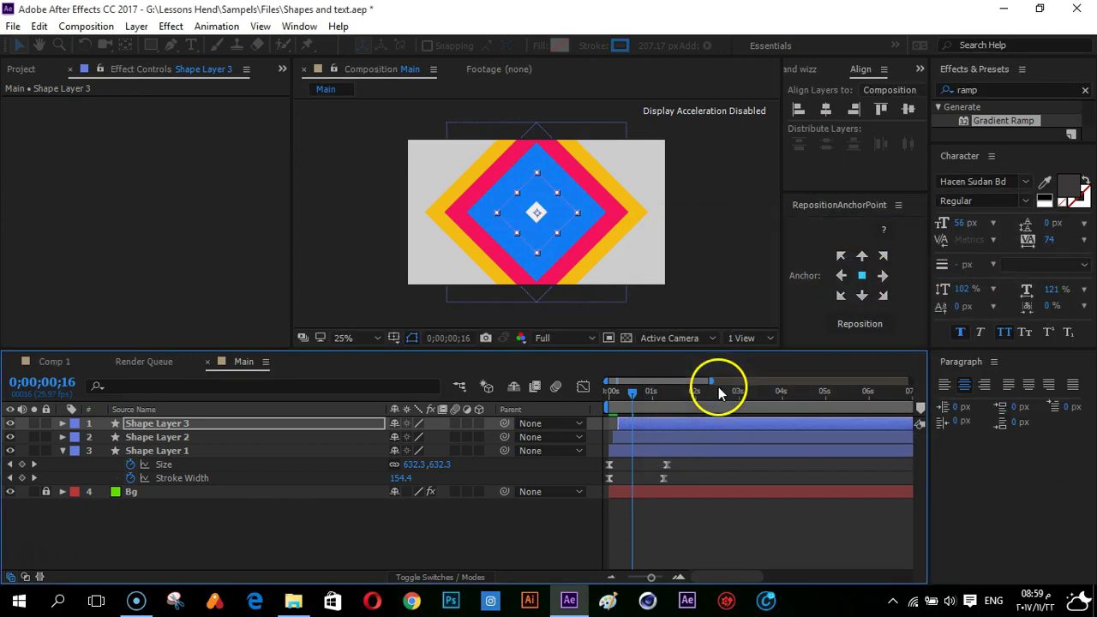
Shorten the work area to end just before the 2-second mark and replay the three-colour diamond animation from the start
key("Home")
key("space")
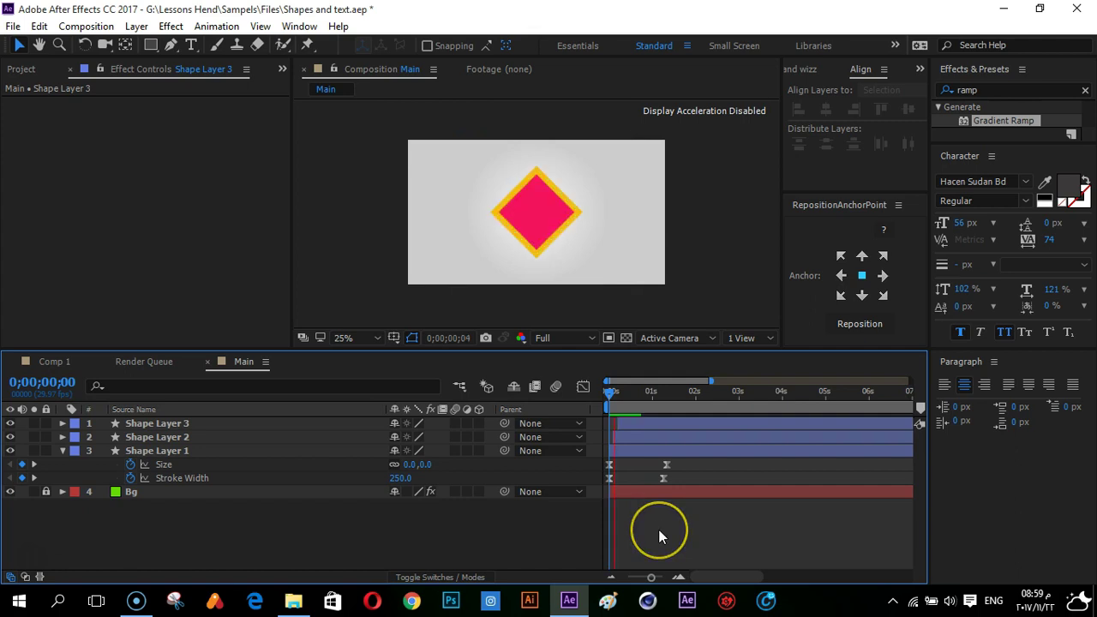
left_click_drag(658, 400, 686, 397)
key("space")
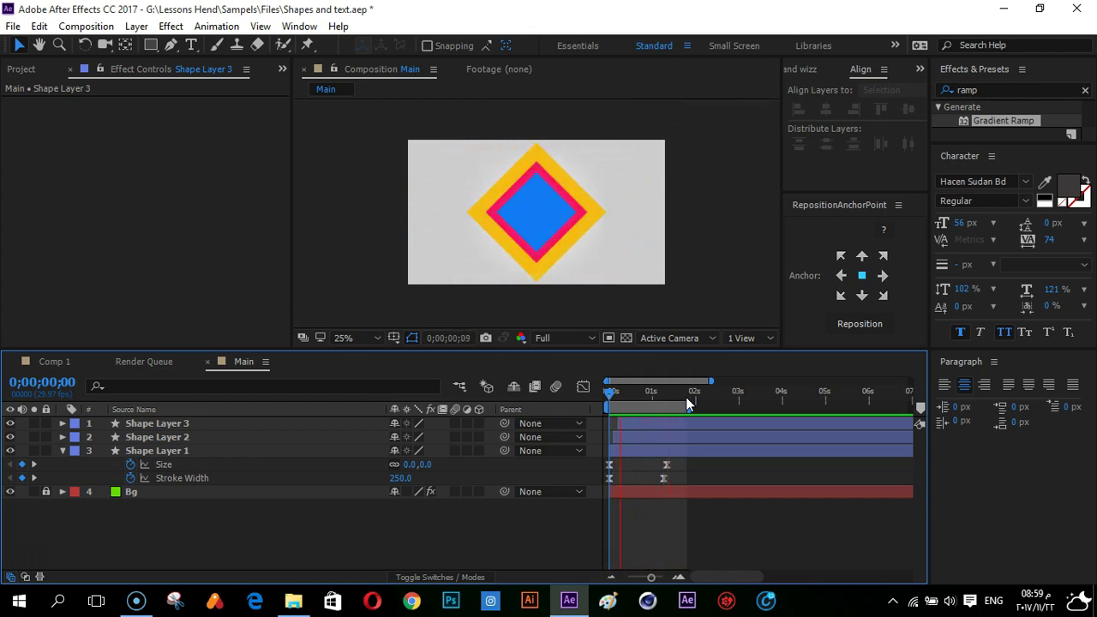
left_click(648, 453)
left_click(315, 511)
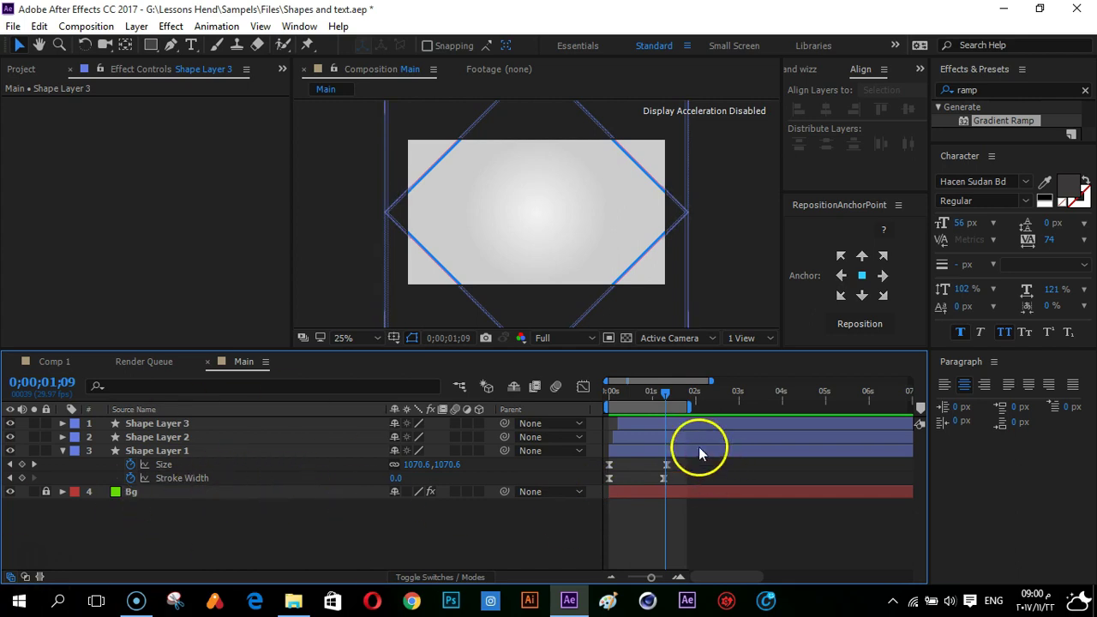
Set Shape Layer 1's starting Stroke Width keyframe at 0;00;00;00 to 200
left_click_drag(616, 395, 591, 396)
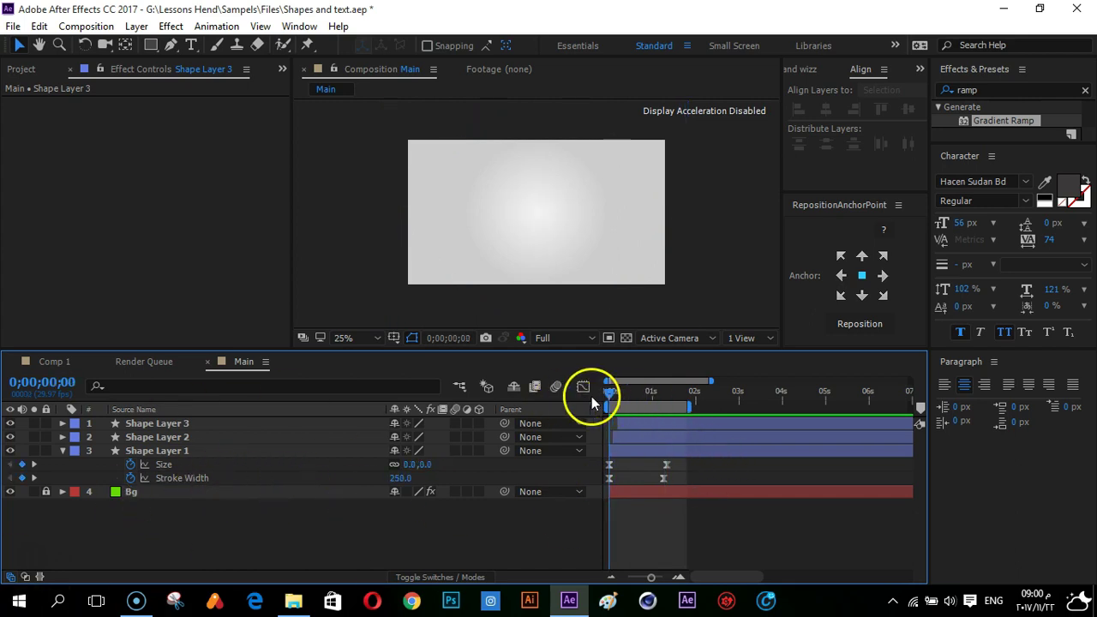
left_click(403, 477)
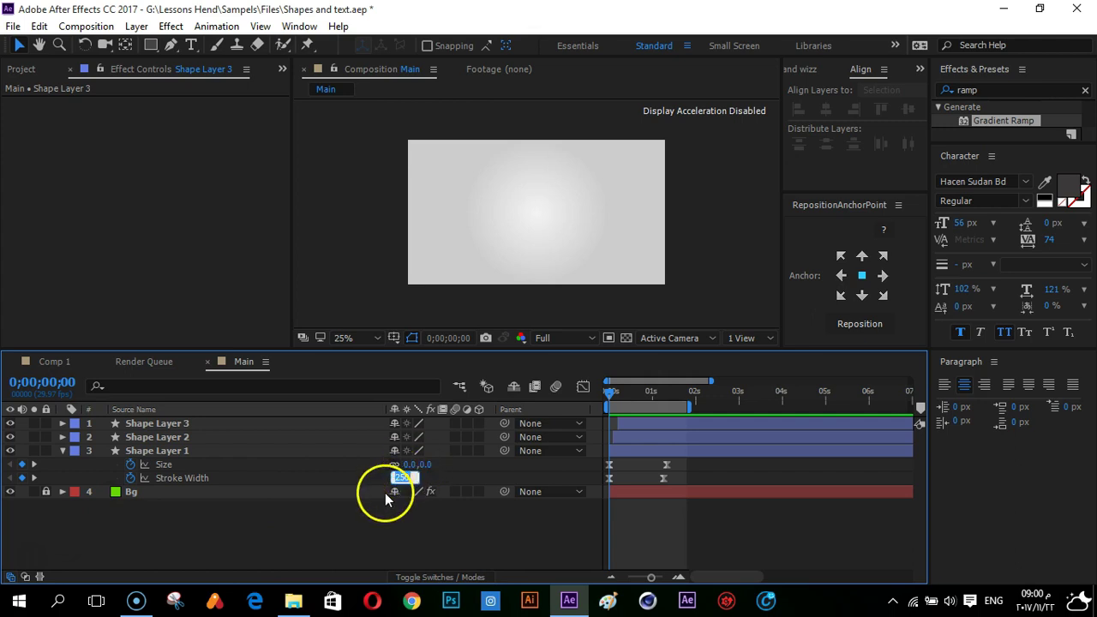
type("200")
key("Return")
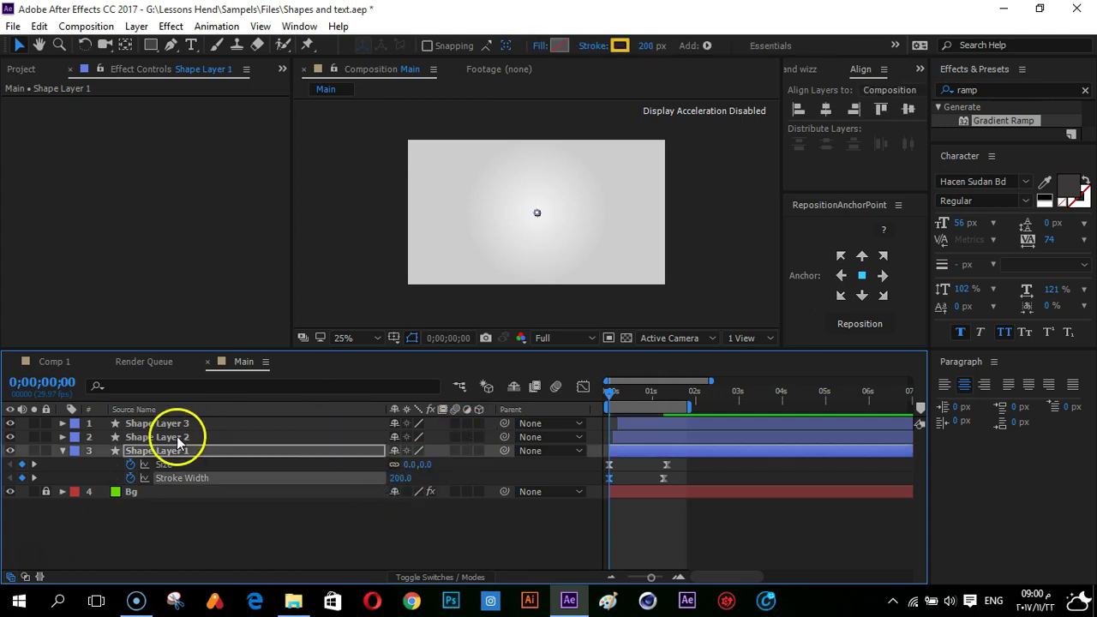
Reveal Shape Layer 2's keyframes and set its first Stroke Width keyframe at 0;00;00;03 to 200
left_click(177, 440)
key("u")
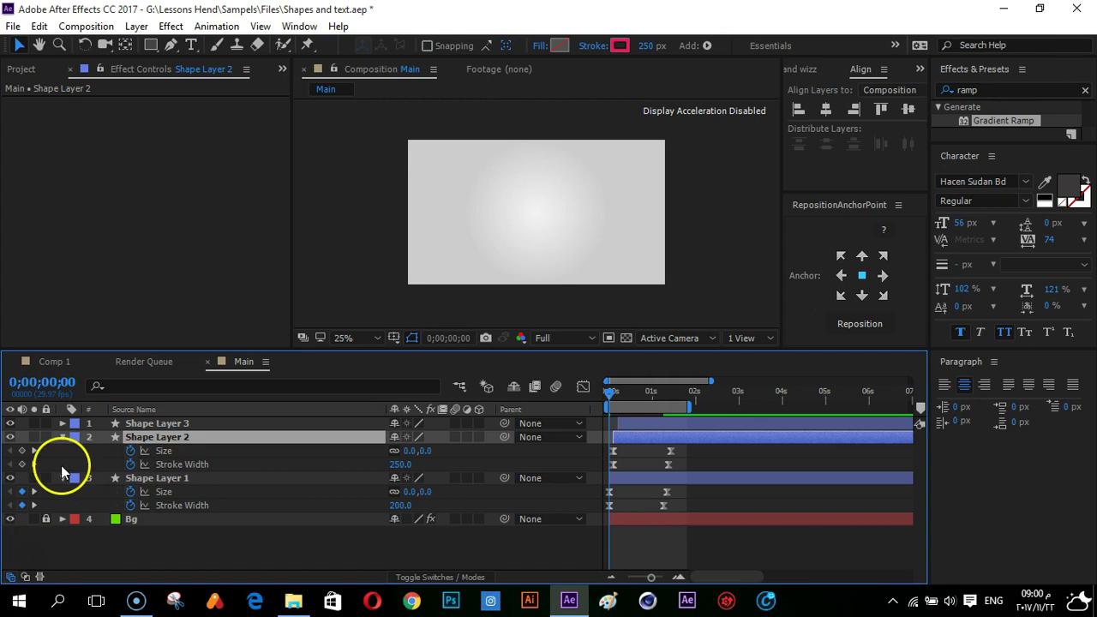
key("k")
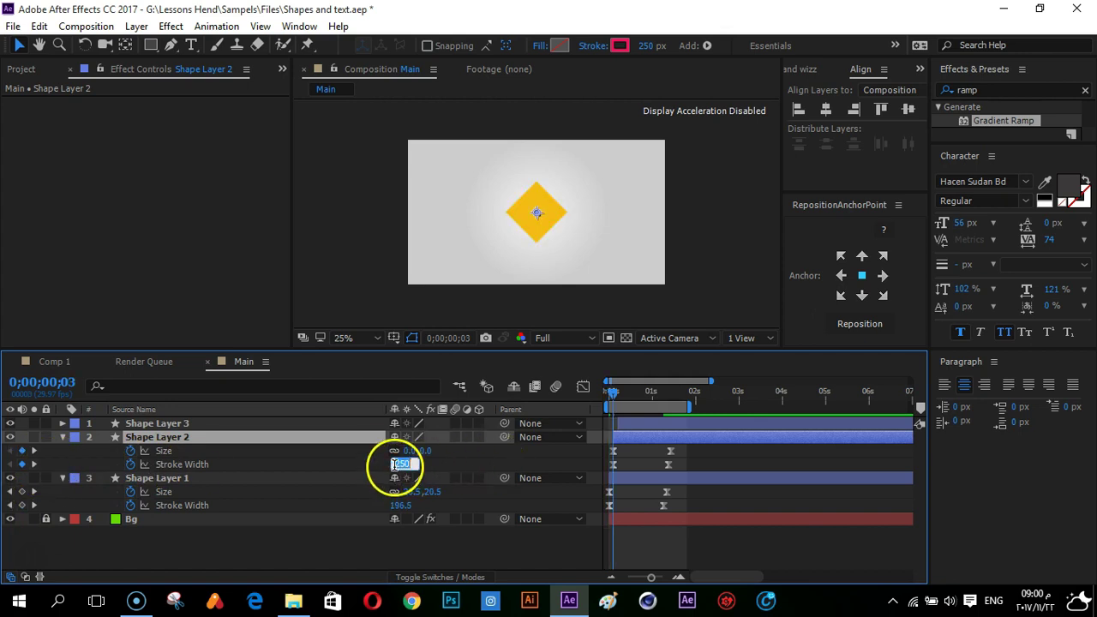
left_click(400, 464)
type("200")
key("Return")
Reveal Shape Layer 3's keyframes and set its first Stroke Width keyframe at 0;00;00;06 to 200
left_click(349, 427)
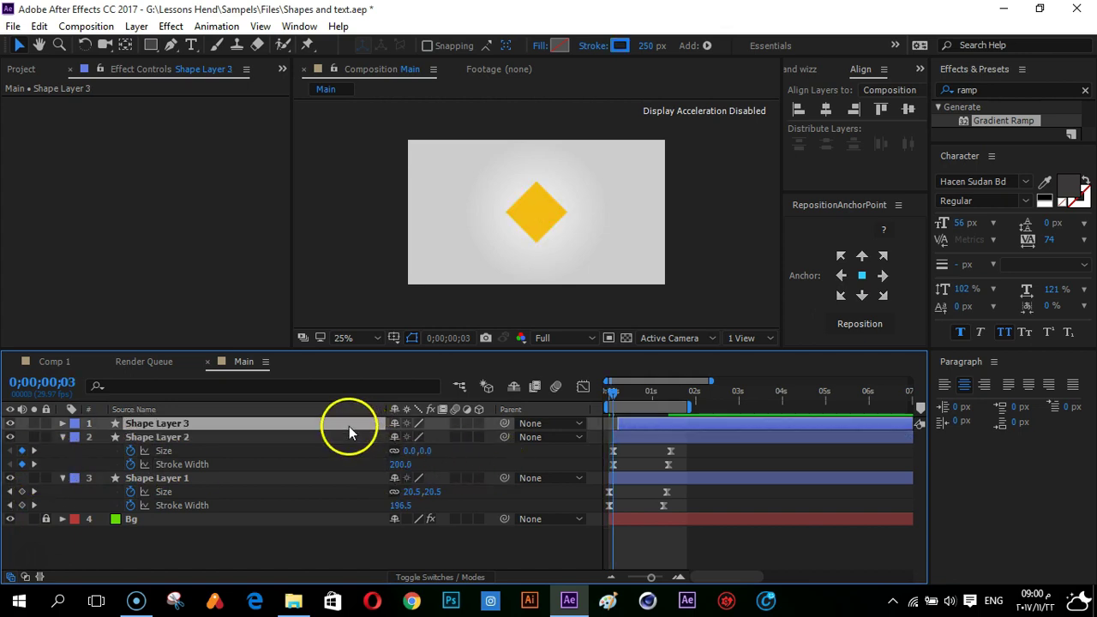
key("Page_Down")
key("Page_Down")
key("Page_Down")
key("ctrl+v")
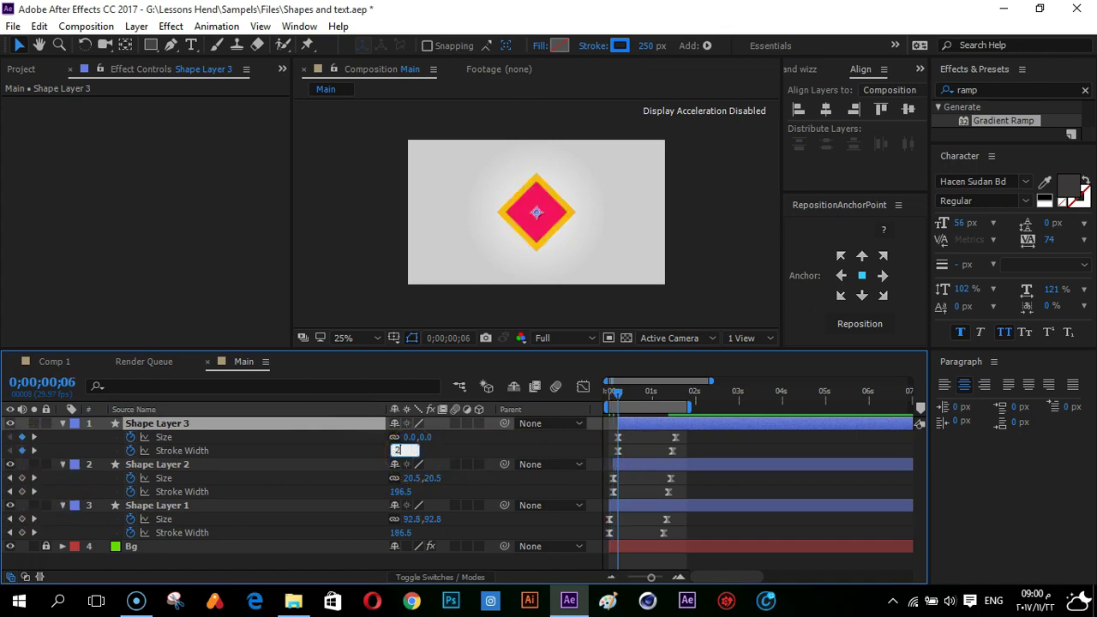
type("200")
key("Return")
Preview the diamond animation to check the thinner strokes on all three shape layers
left_click(700, 478)
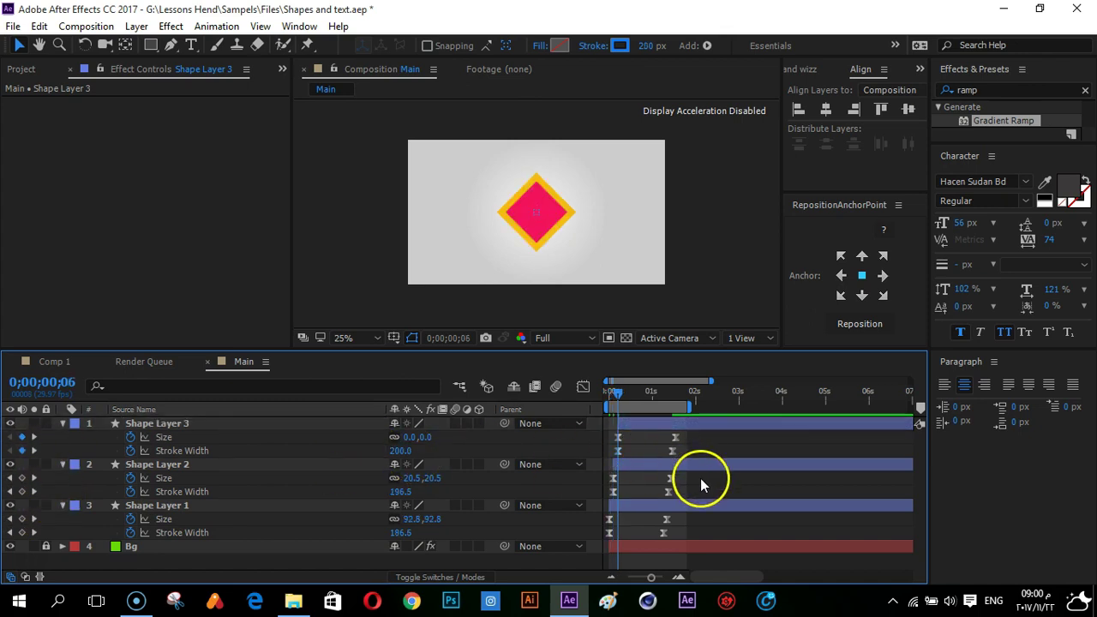
key("space")
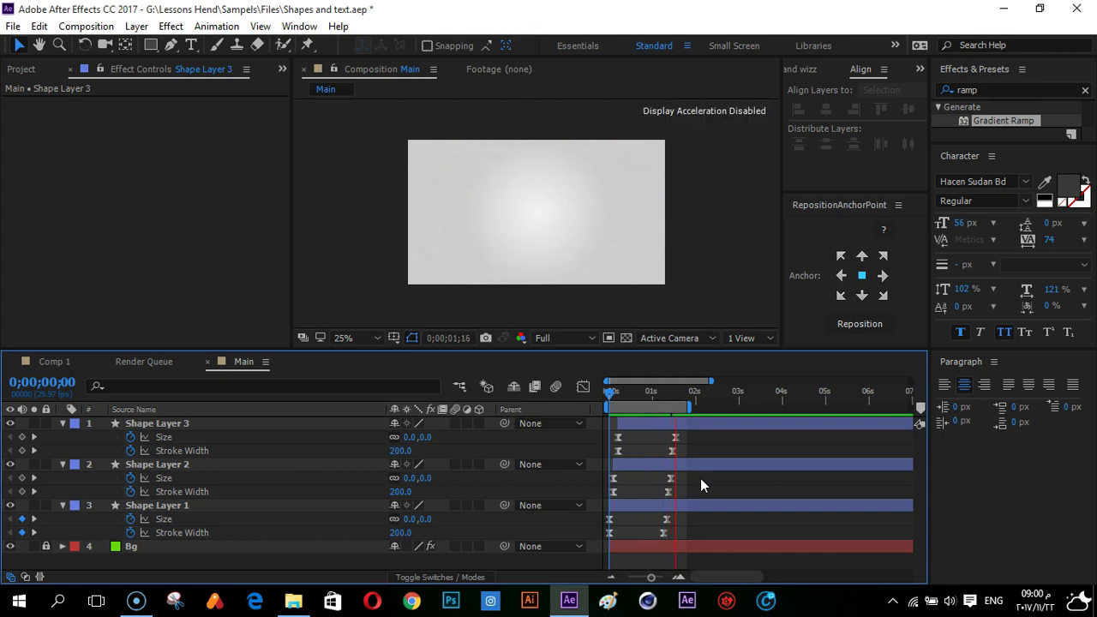
key("space")
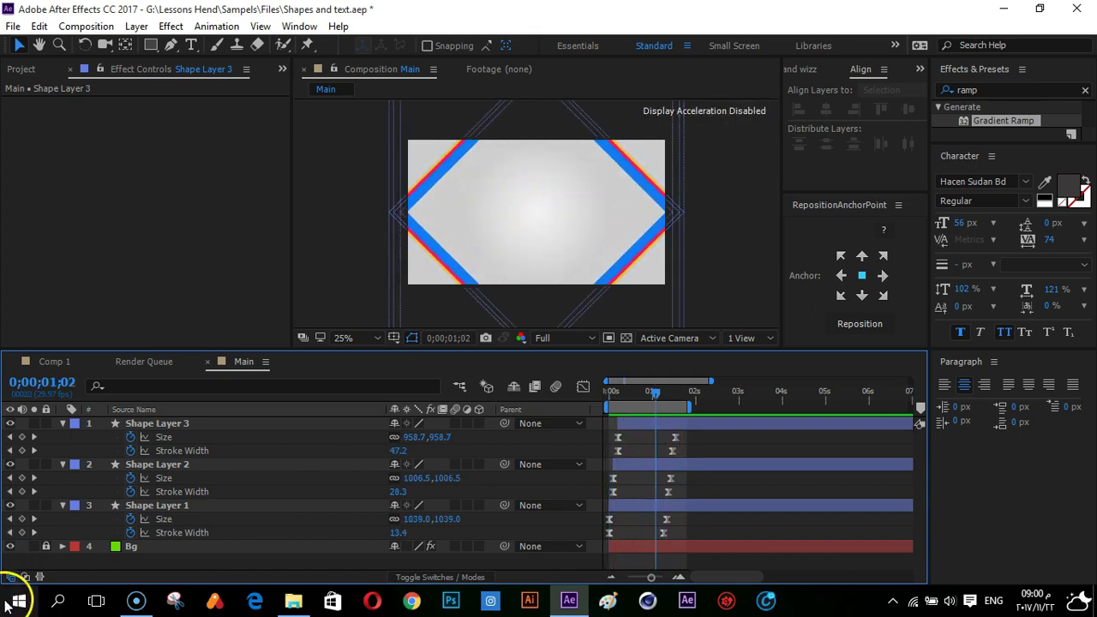
Collapse the three shape layers and pre-compose them into a new composition named TRANSATION, moving all attributes
left_click(62, 504)
left_click(62, 464)
left_click(62, 424)
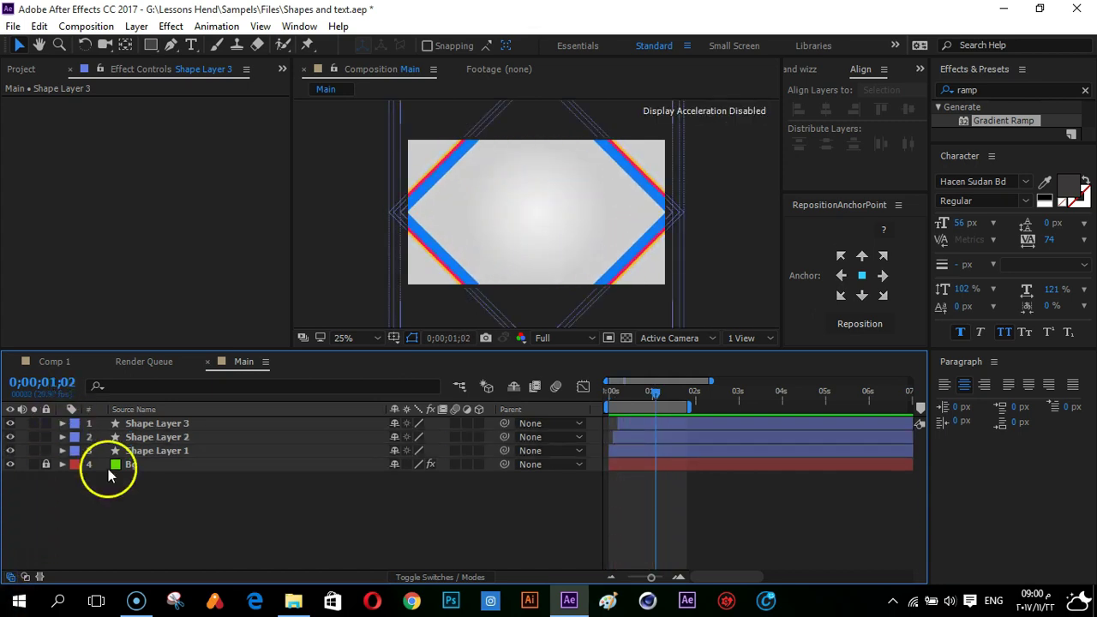
left_click(197, 450)
left_click(197, 427, "shift")
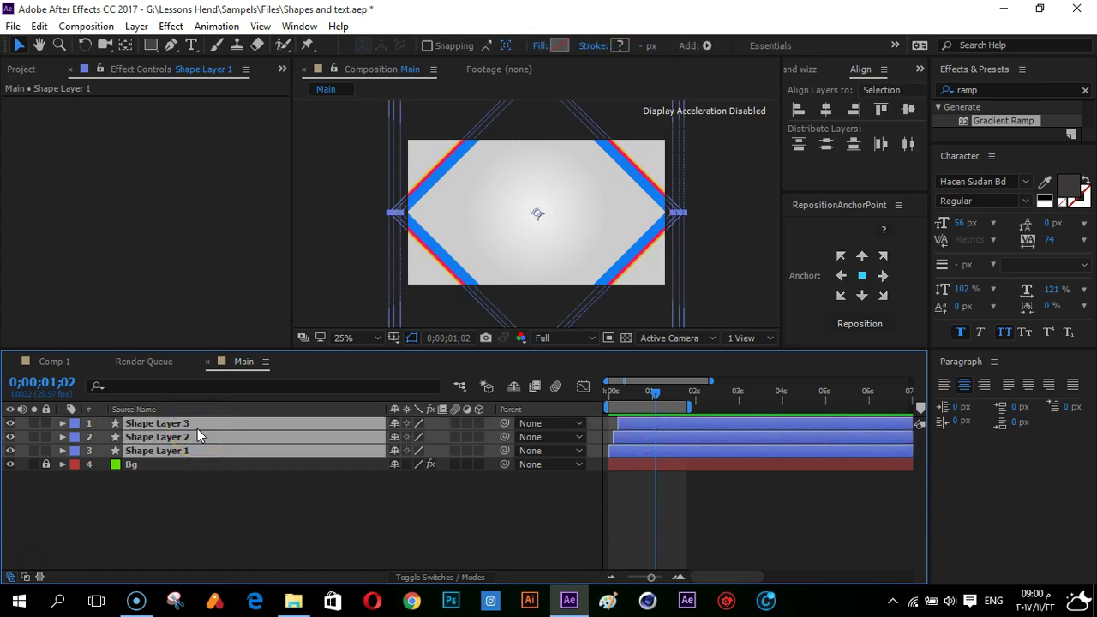
key("ctrl+shift+c")
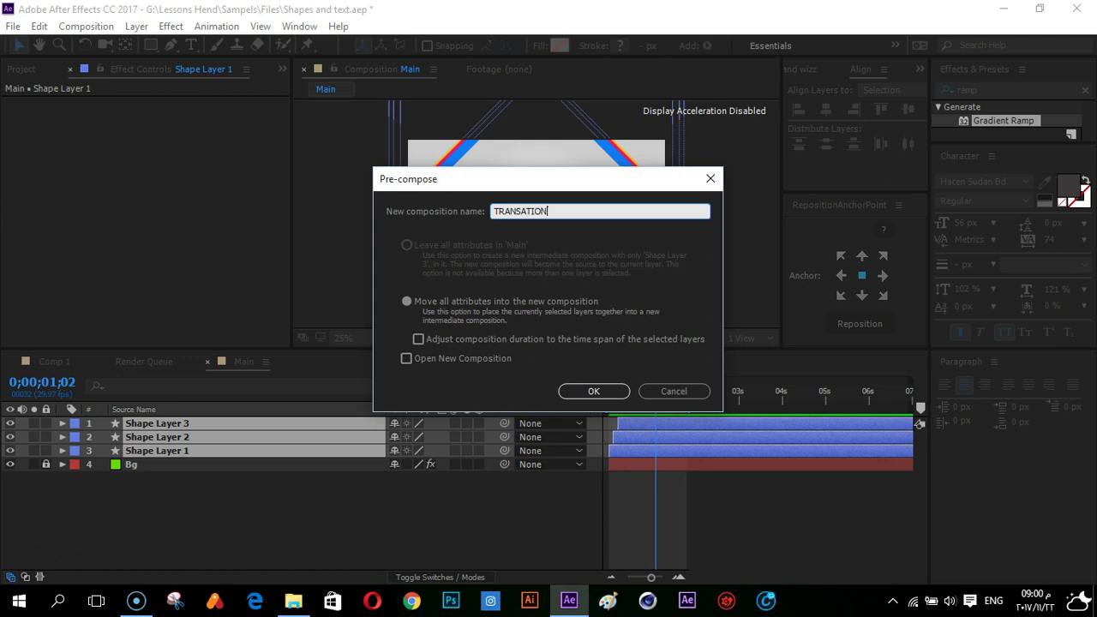
type("TRANSATION")
key("Return")
key("Caps_Lock")
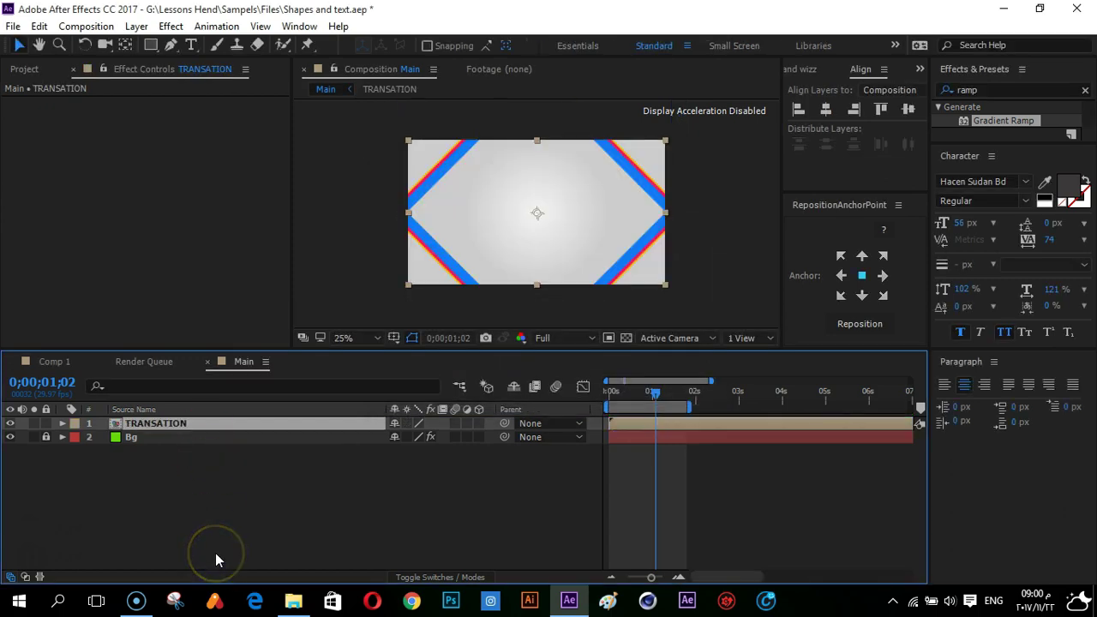
Enlarge the composition viewer area and show the title/action safe guides
left_click(215, 553)
left_click_drag(581, 349, 584, 391)
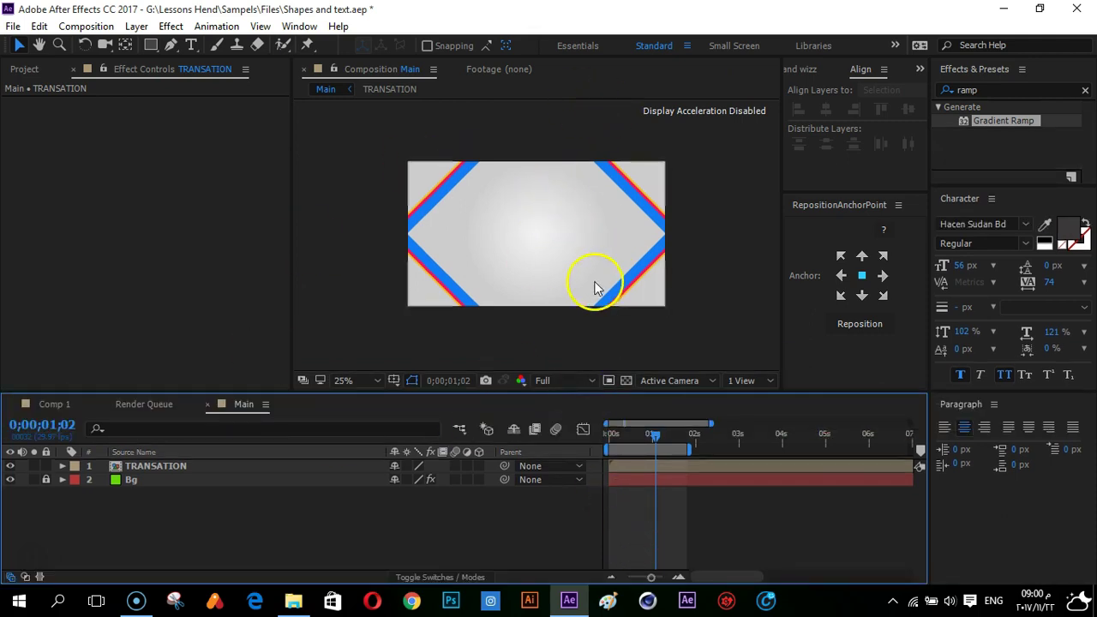
left_click(400, 378)
left_click(418, 399)
Draw a circle about 204 px wide outward from the centre of the composition with the Ellipse tool
left_click_drag(154, 51, 235, 76)
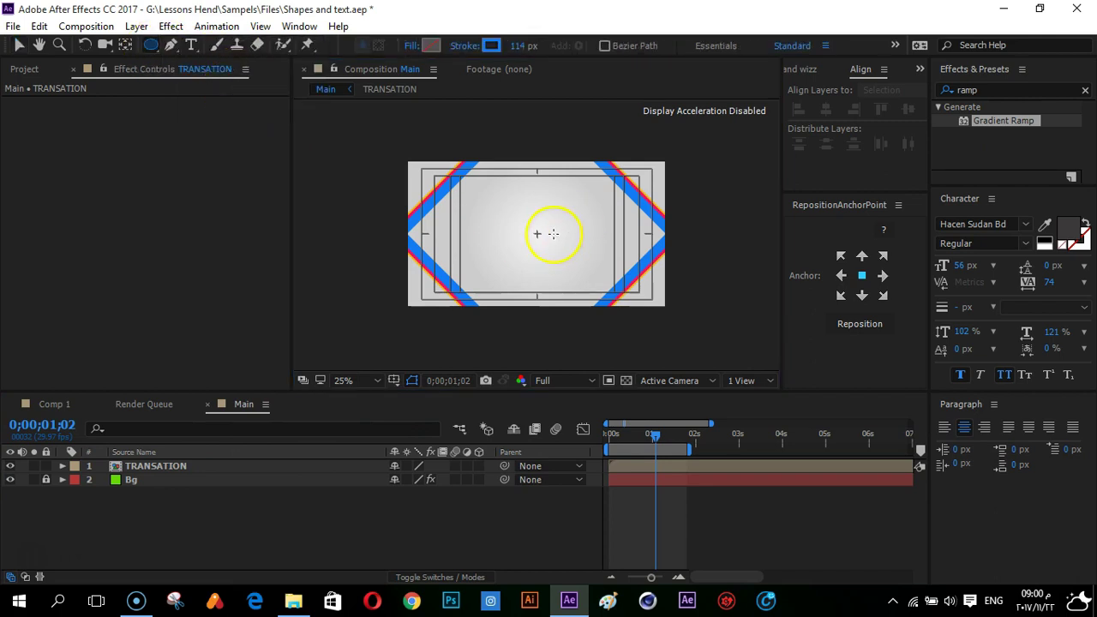
scroll(538, 233, "up", 2)
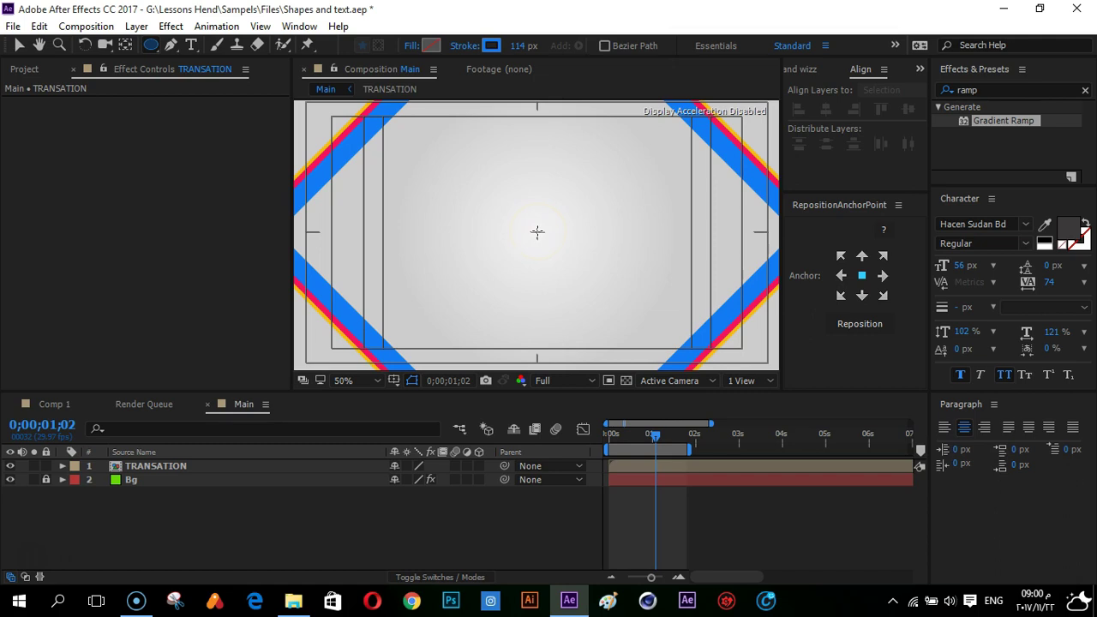
mouse_move(538, 231)
left_mouse_down()
mouse_move(530, 254)
mouse_move(546, 278)
left_mouse_up()
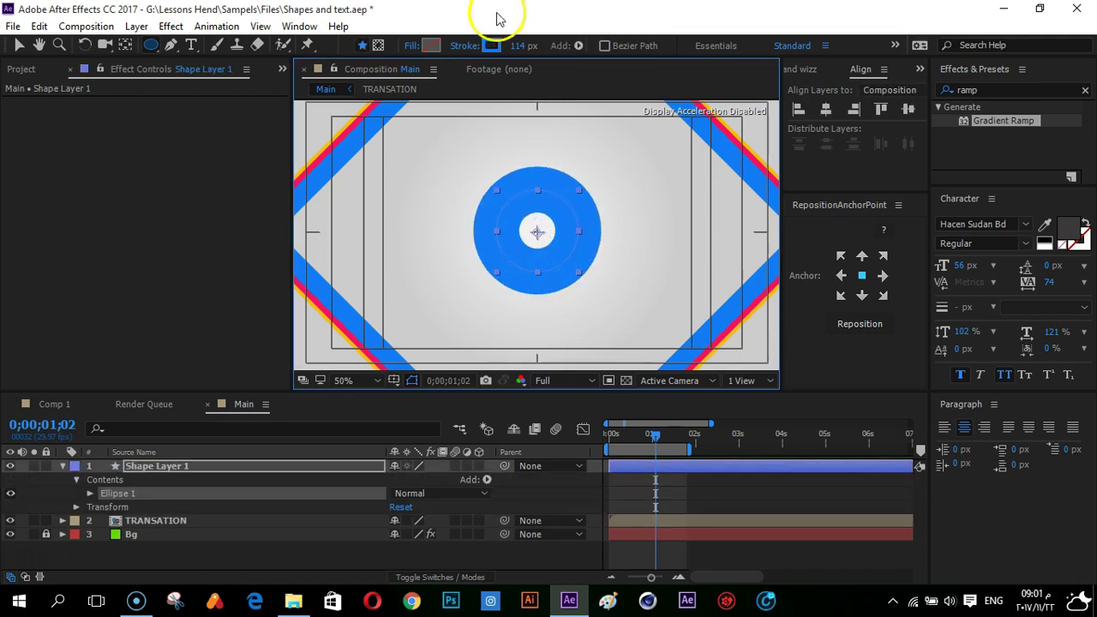
Remove the circle's stroke and fill it with yellow F3BB12 sampled from the outer diamond border
left_click(466, 44)
left_click(506, 294)
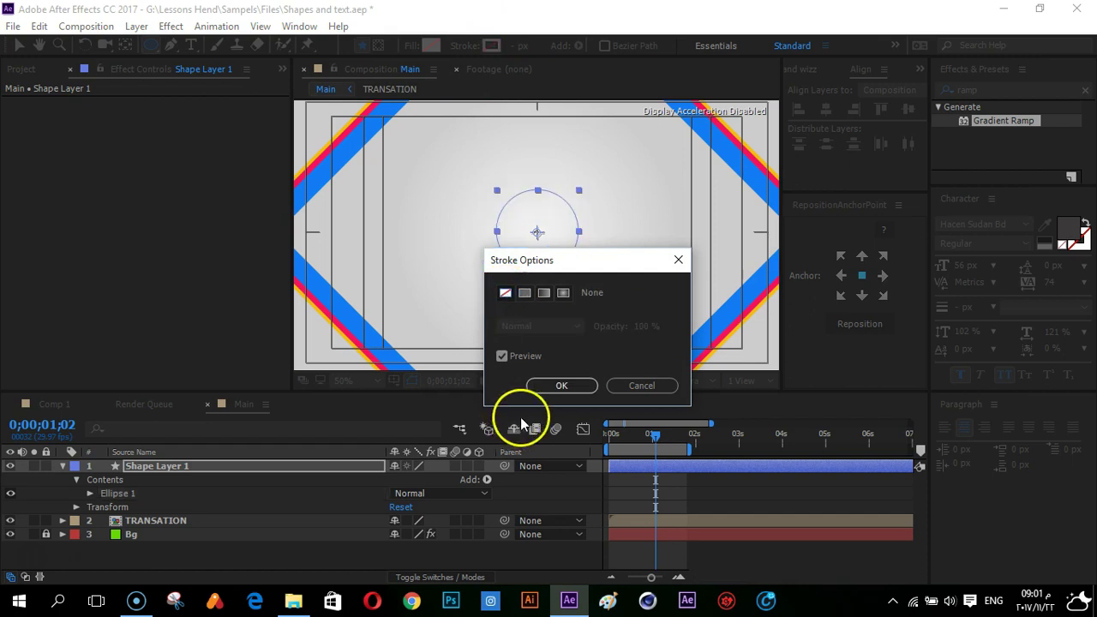
left_click(559, 385)
left_click(431, 44)
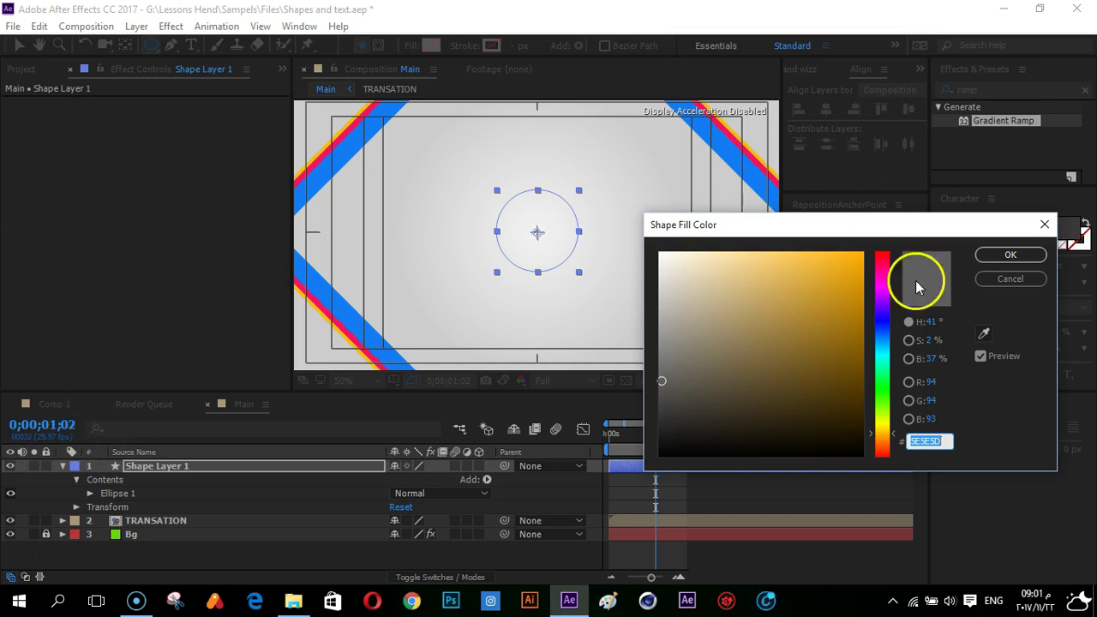
left_click(984, 334)
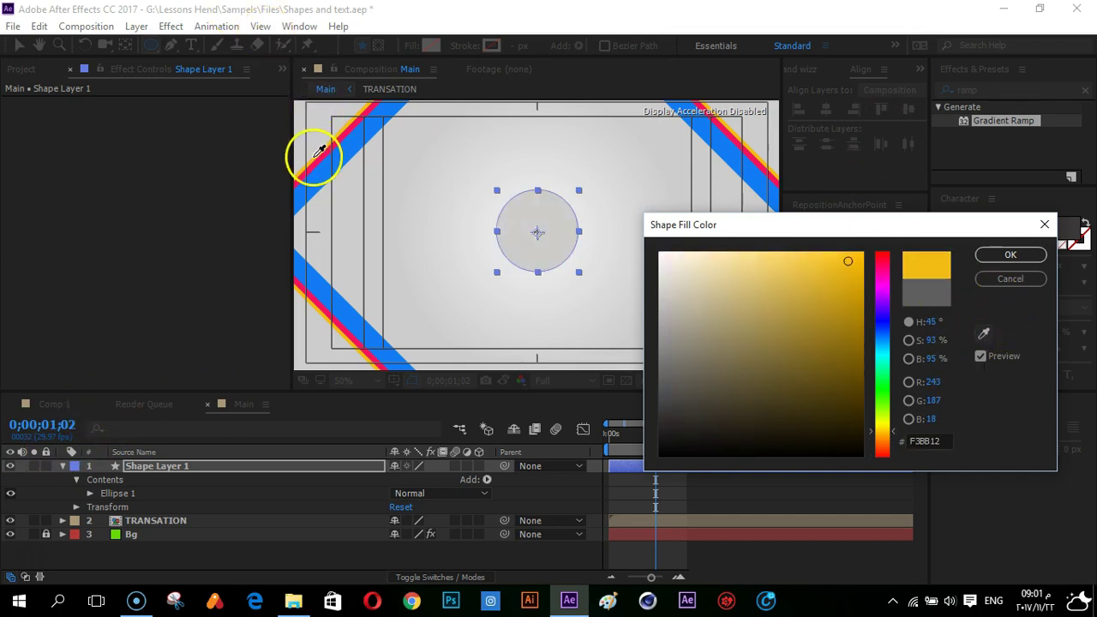
left_click(1009, 255)
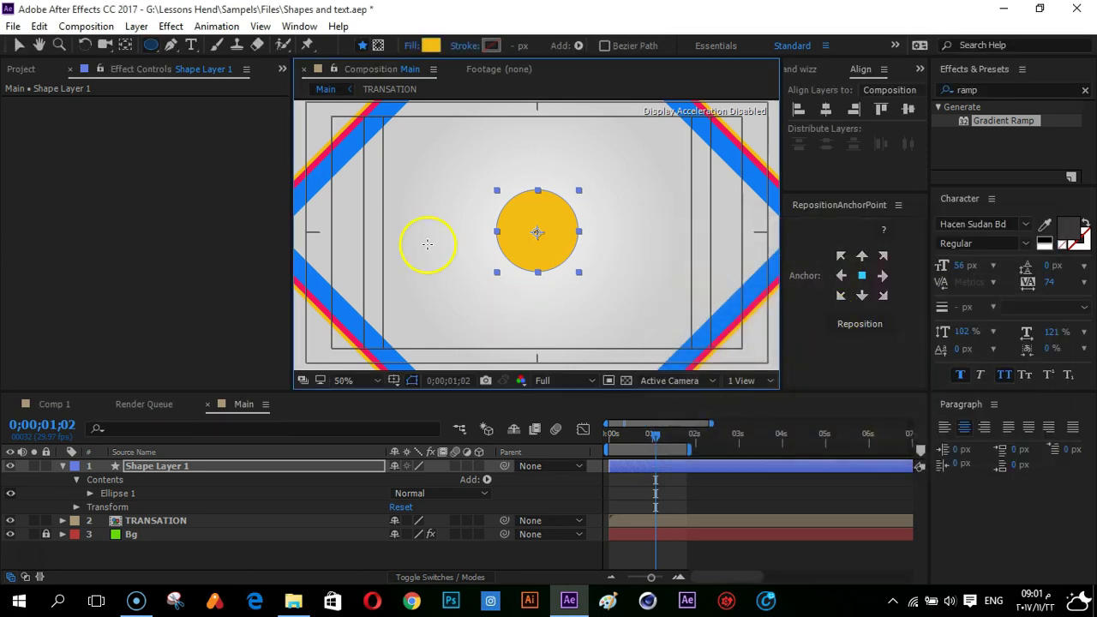
Set the size of the circle's Ellipse Path 1 to 300 by 300
left_click(91, 495)
left_click(102, 508)
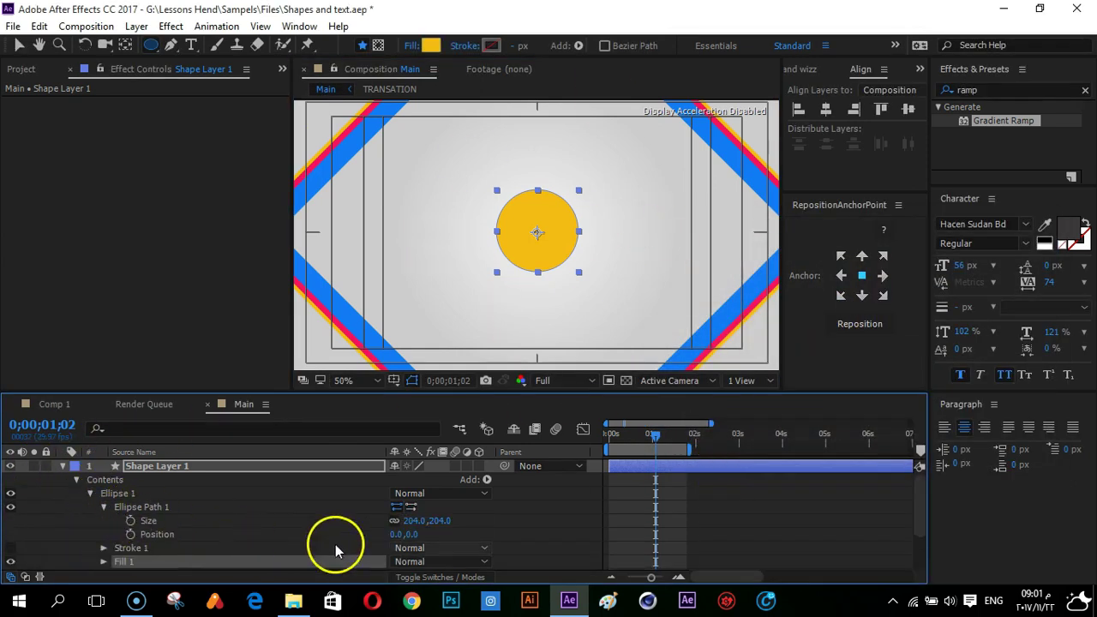
left_click_drag(437, 520, 492, 512)
left_click(440, 520)
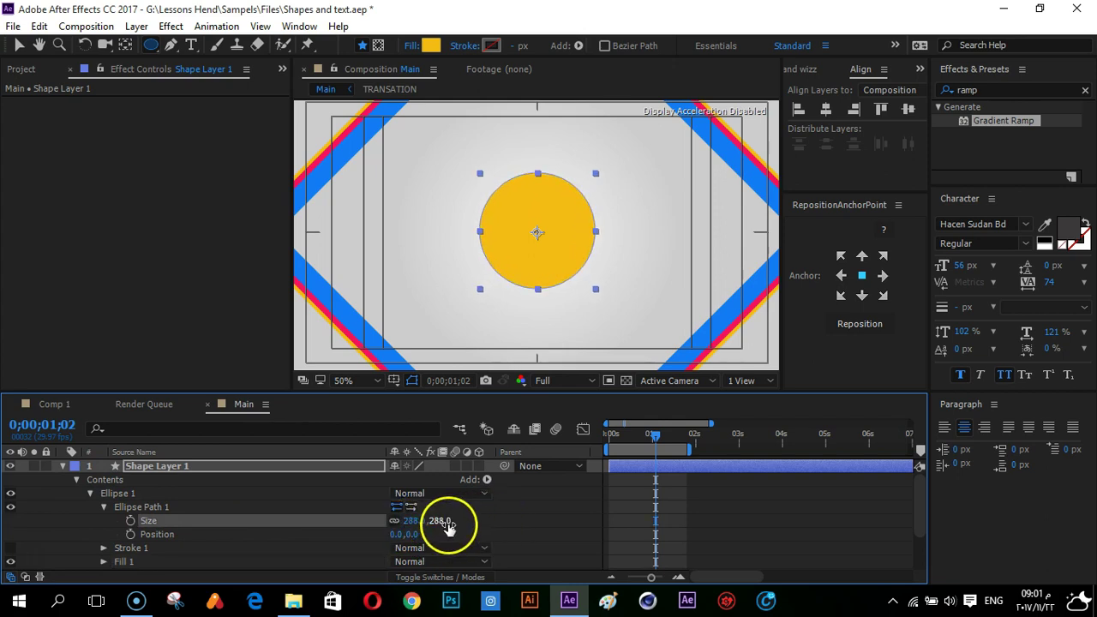
key("Return")
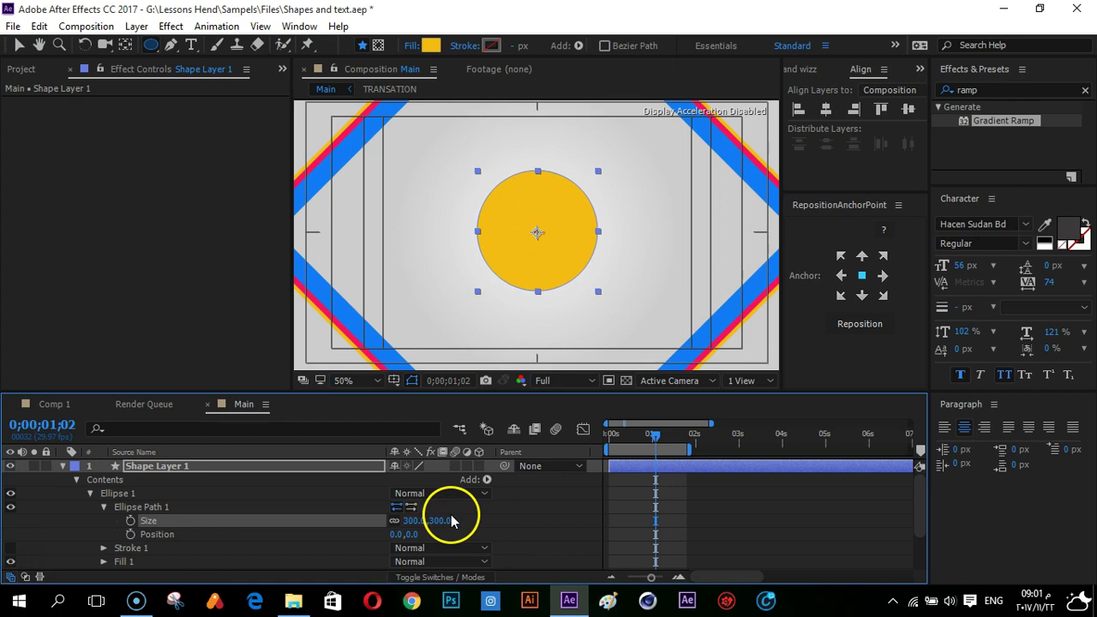
left_click(503, 507)
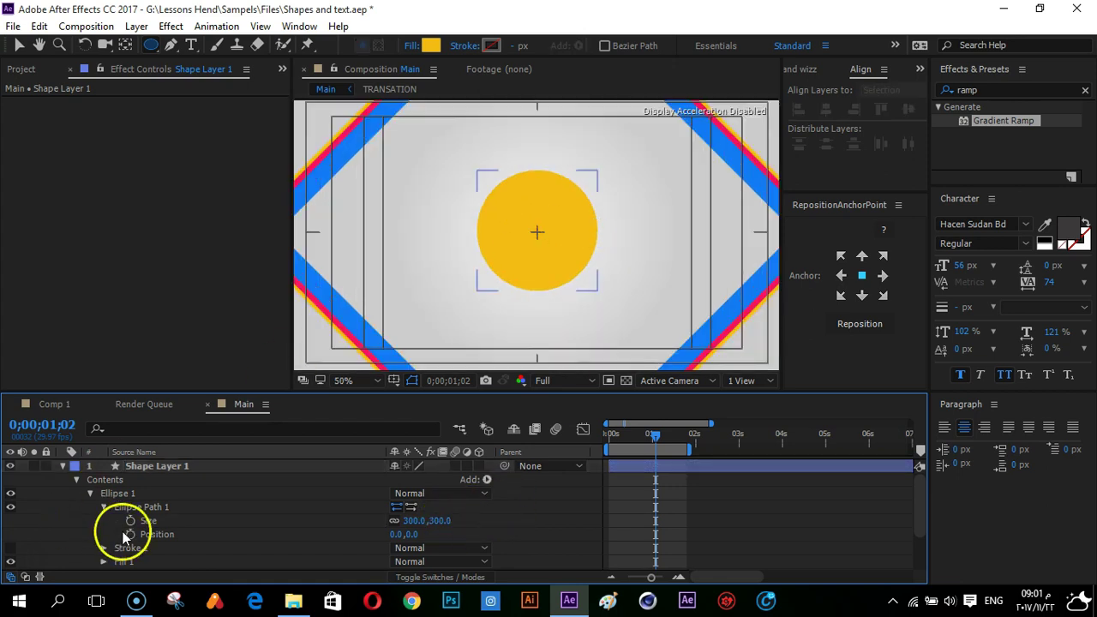
Rename the circle's shape layer as Circle and collapse its properties
left_click(680, 467)
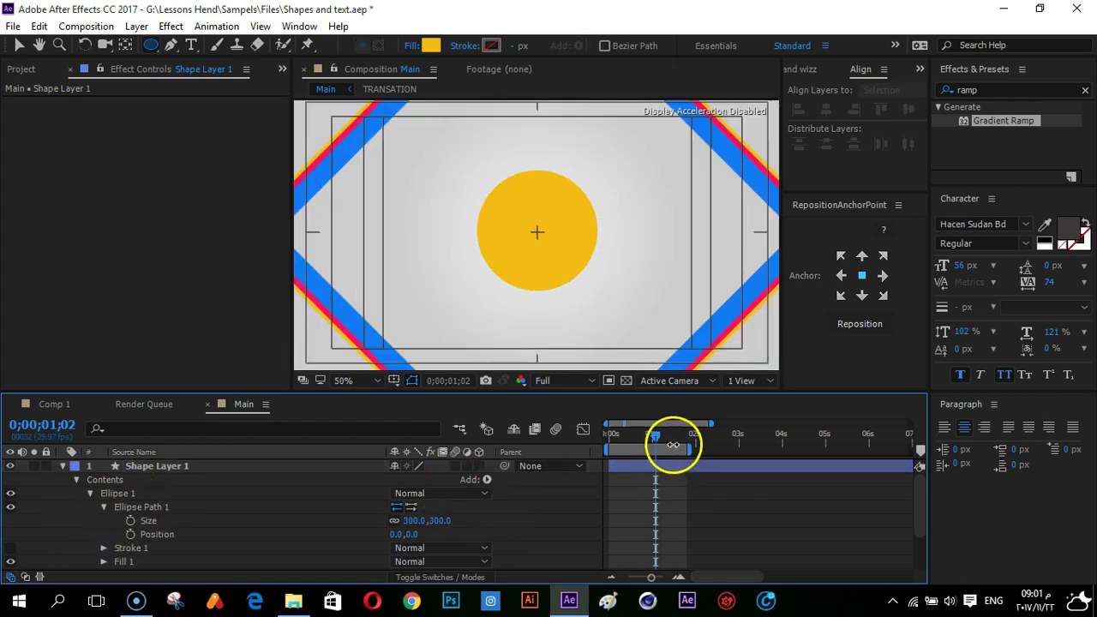
left_click(139, 461)
key("Return")
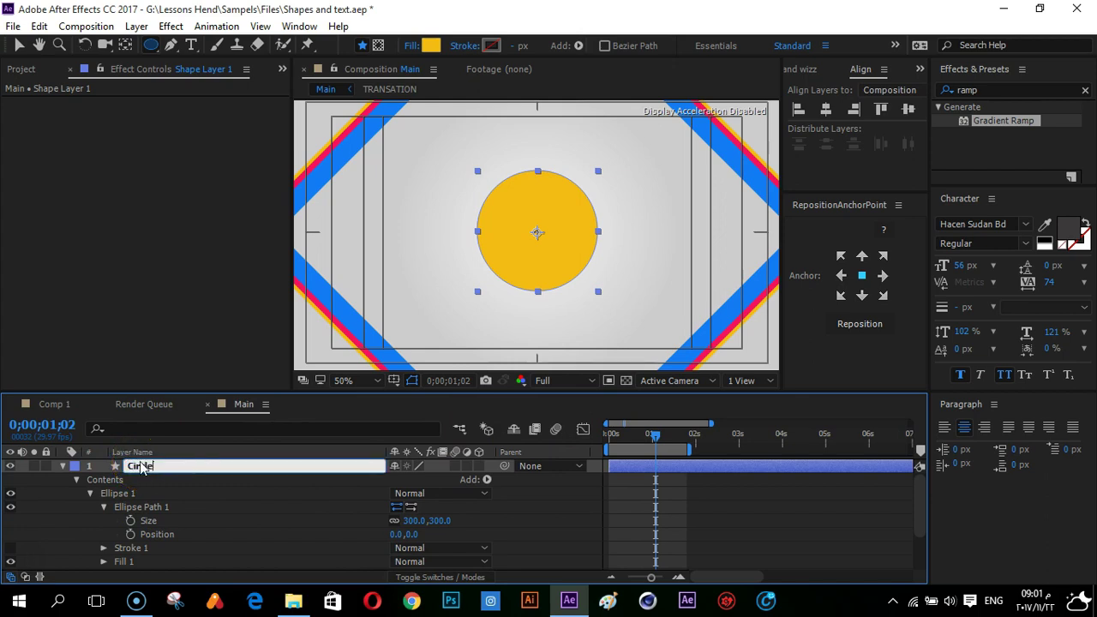
key("Return")
key("ctrl+grave")
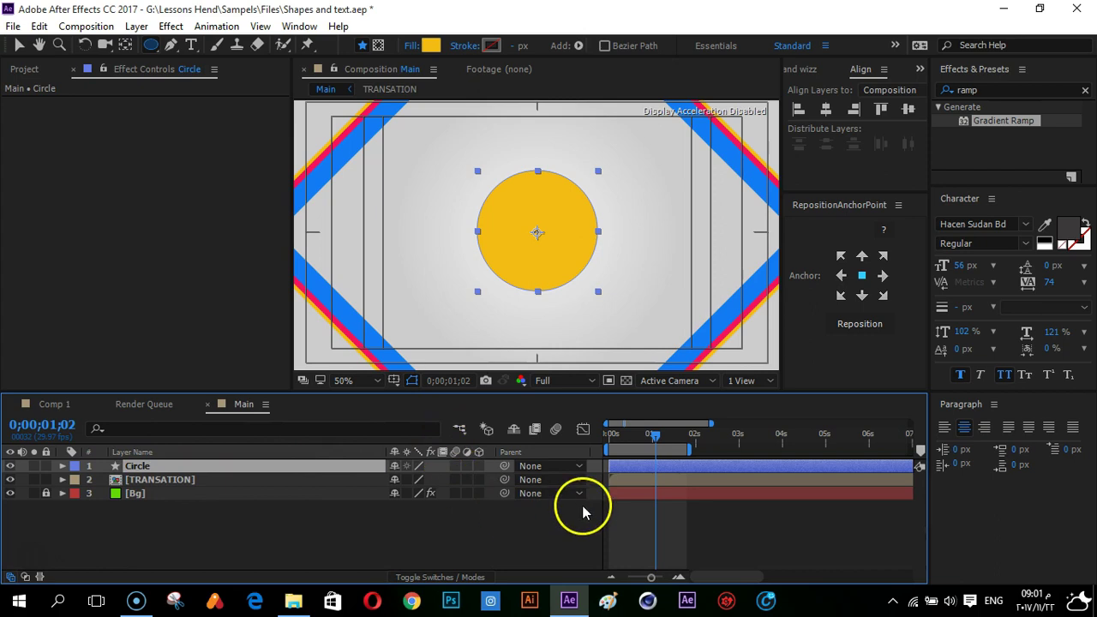
left_click(620, 514)
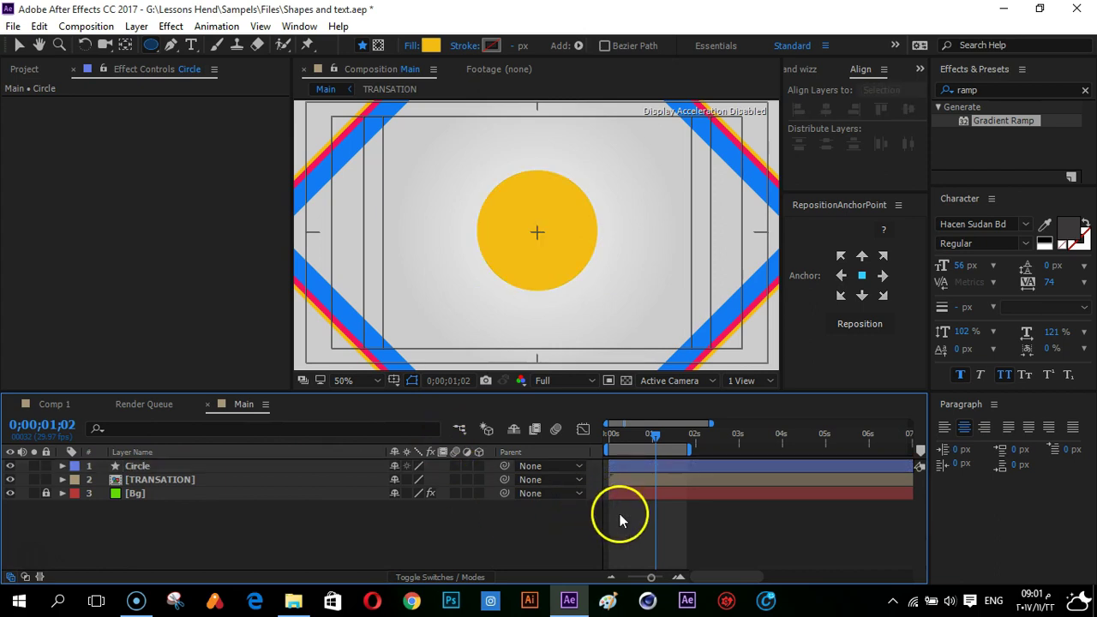
Reposition the Circle layer's anchor point to its middle and align the layer to the composition's centre
left_click(252, 466)
left_click(857, 325)
left_click(853, 117)
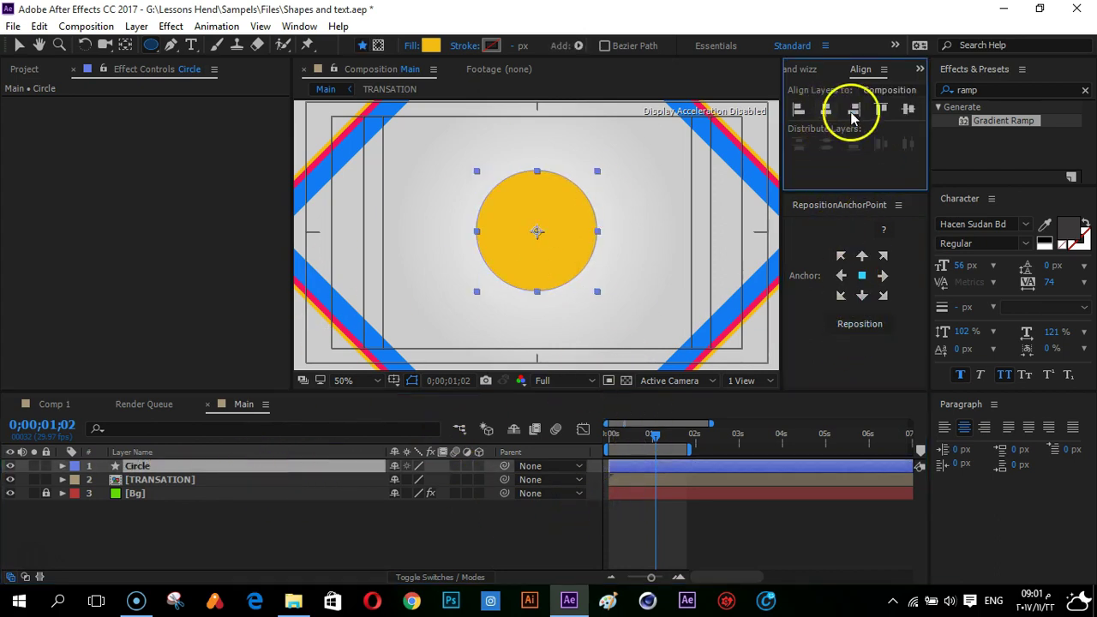
left_click(251, 516)
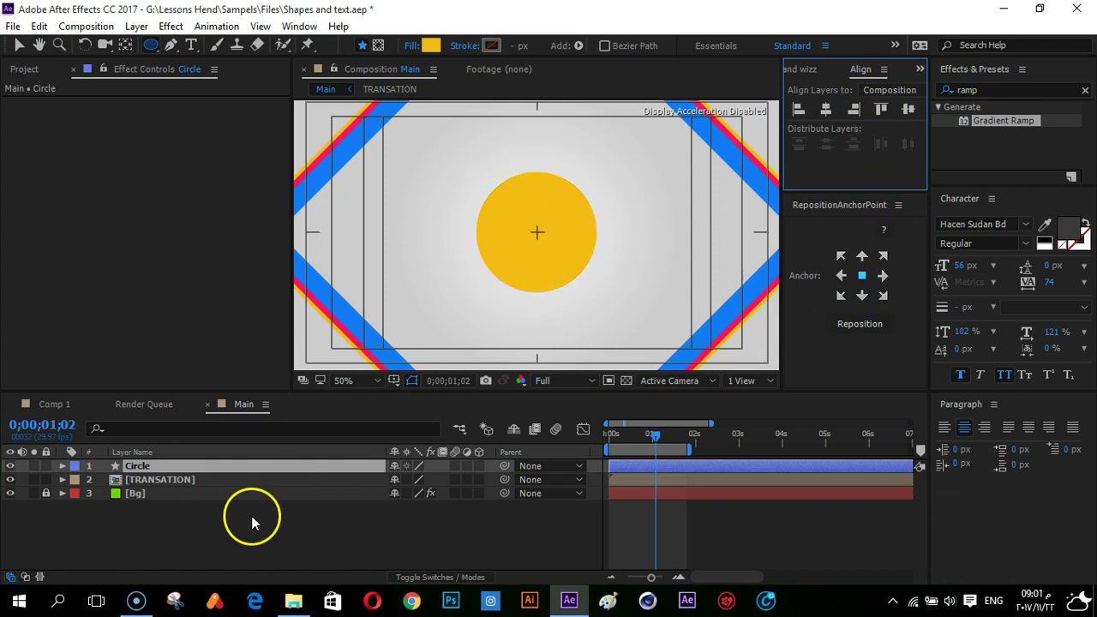
Examine the circle's wipe reveal in the Comp 1 reference around 0;00;01;05 and return to the Main composition
left_click(220, 466)
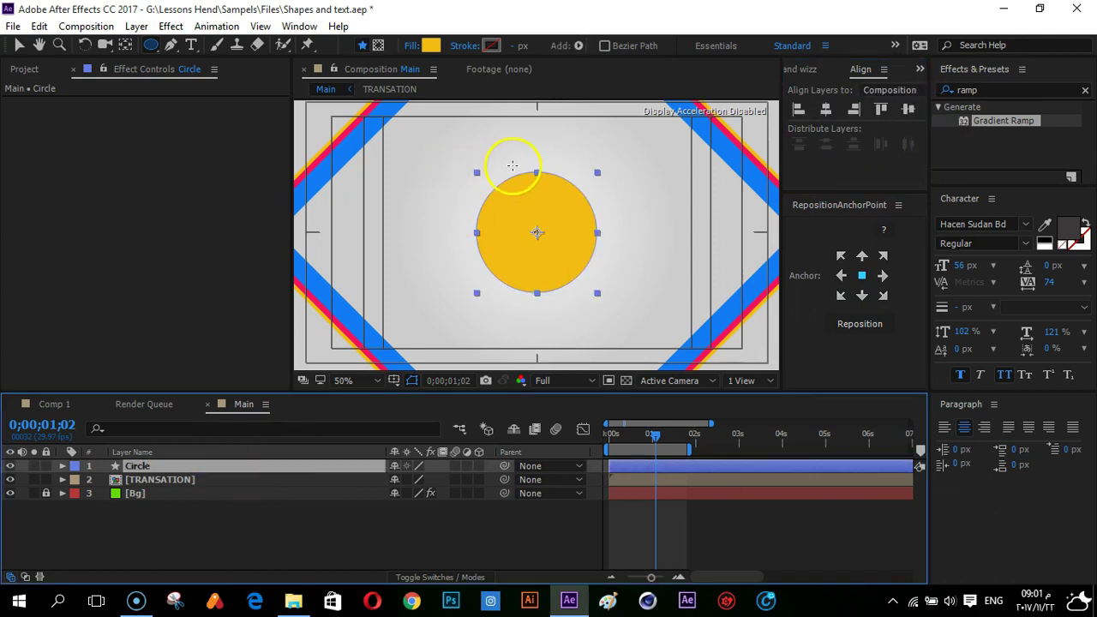
left_click(53, 404)
mouse_move(624, 441)
left_mouse_down()
mouse_move(639, 437)
mouse_move(631, 441)
left_mouse_up()
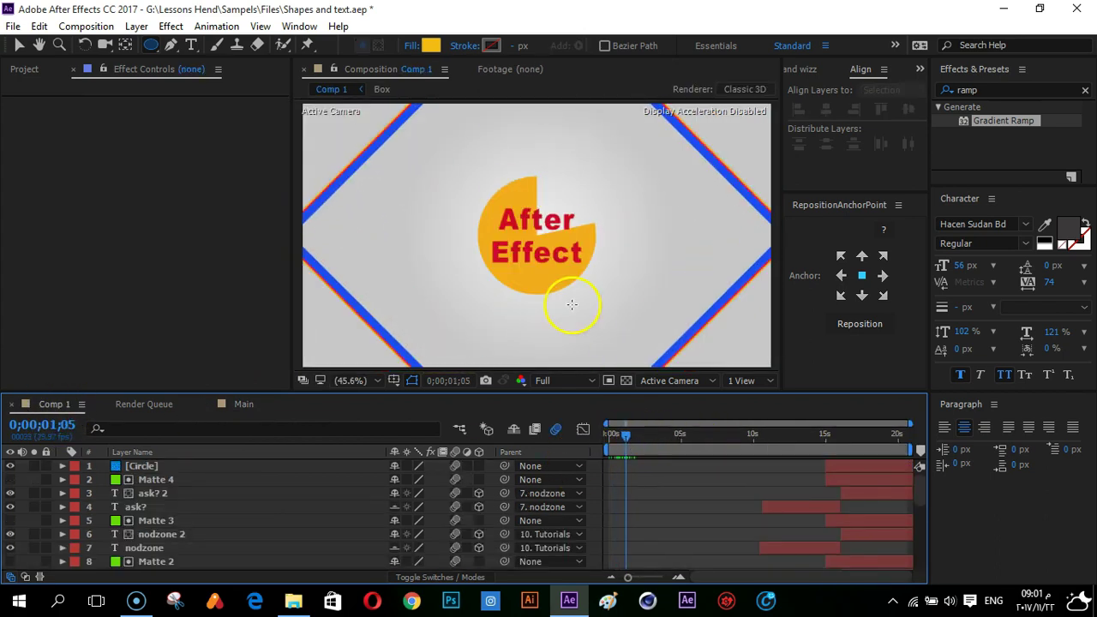
left_click(240, 404)
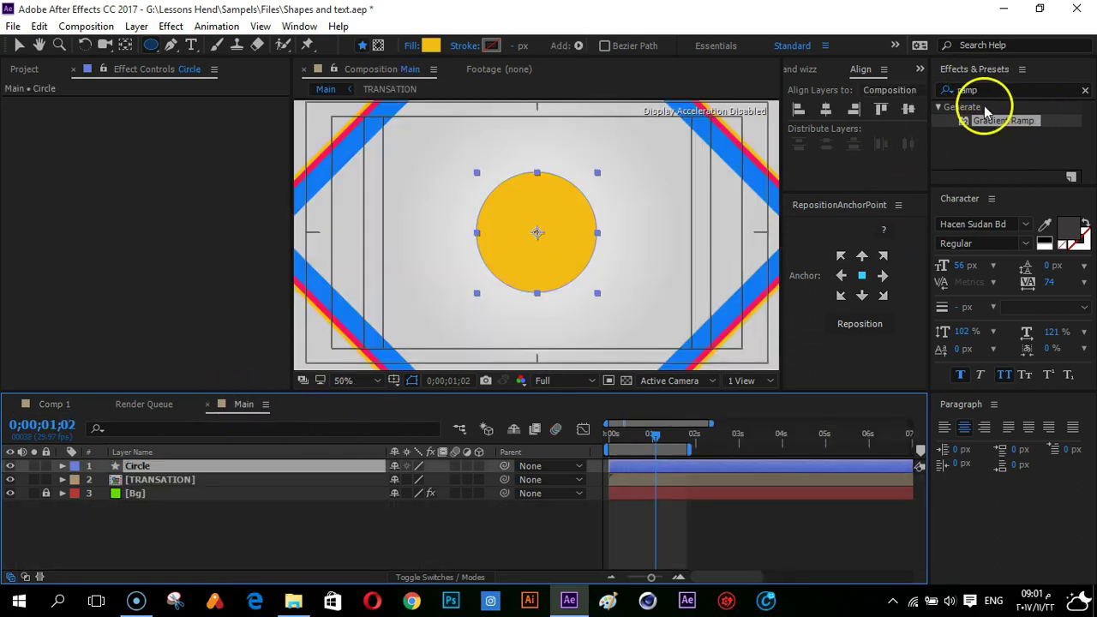
Search the effects for "wipe" and apply Radial Wipe to the Circle layer
left_click(952, 86)
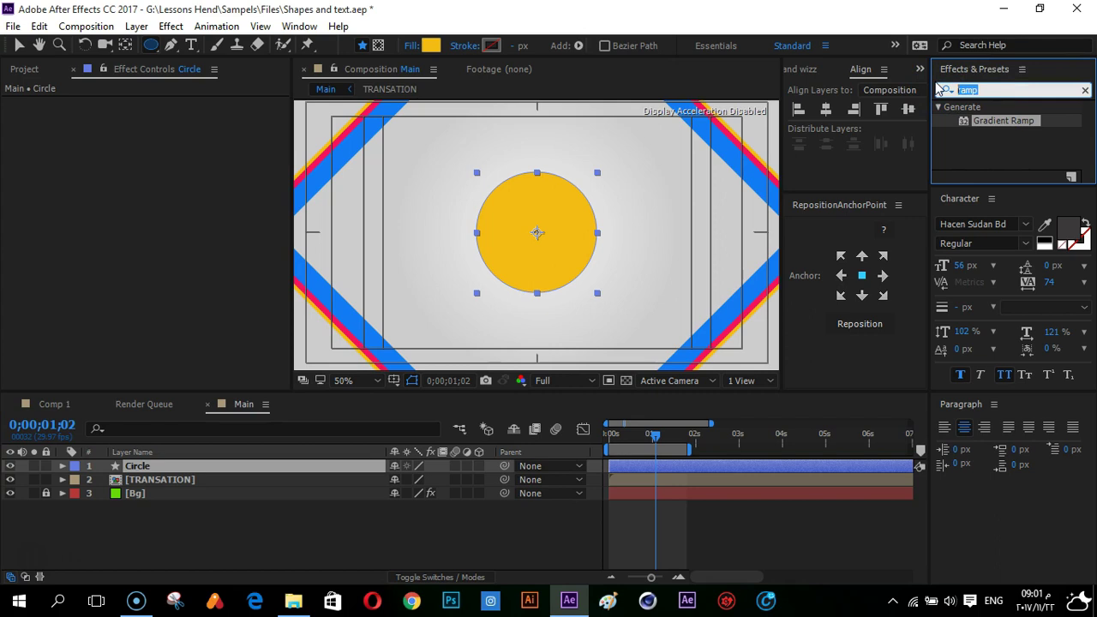
type("wipe")
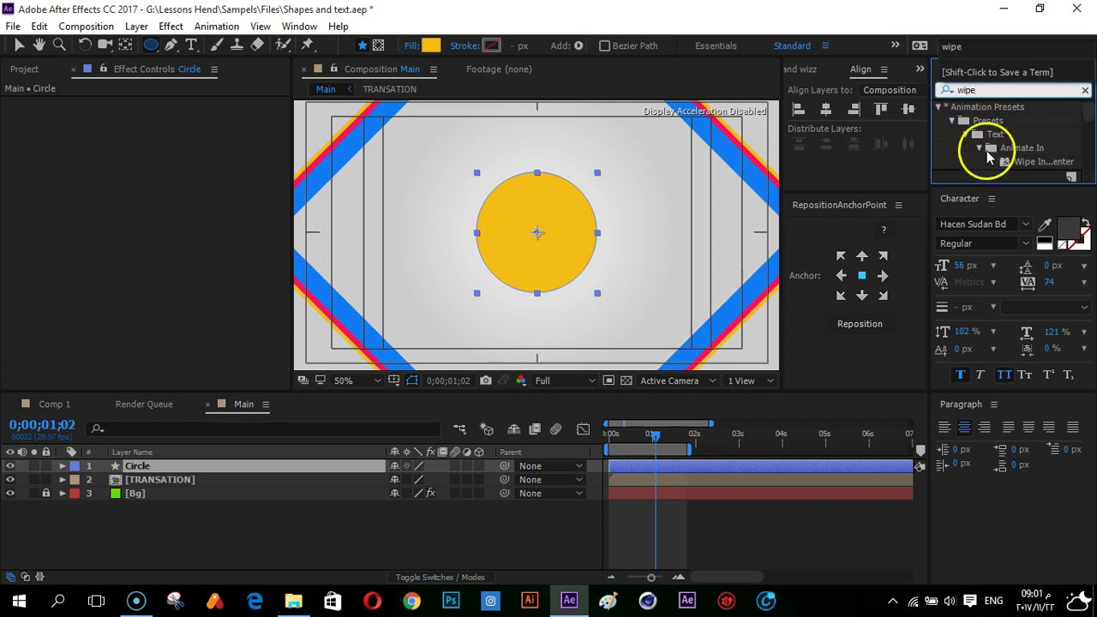
left_click_drag(1000, 184, 987, 241)
scroll(1003, 231, "down", 12)
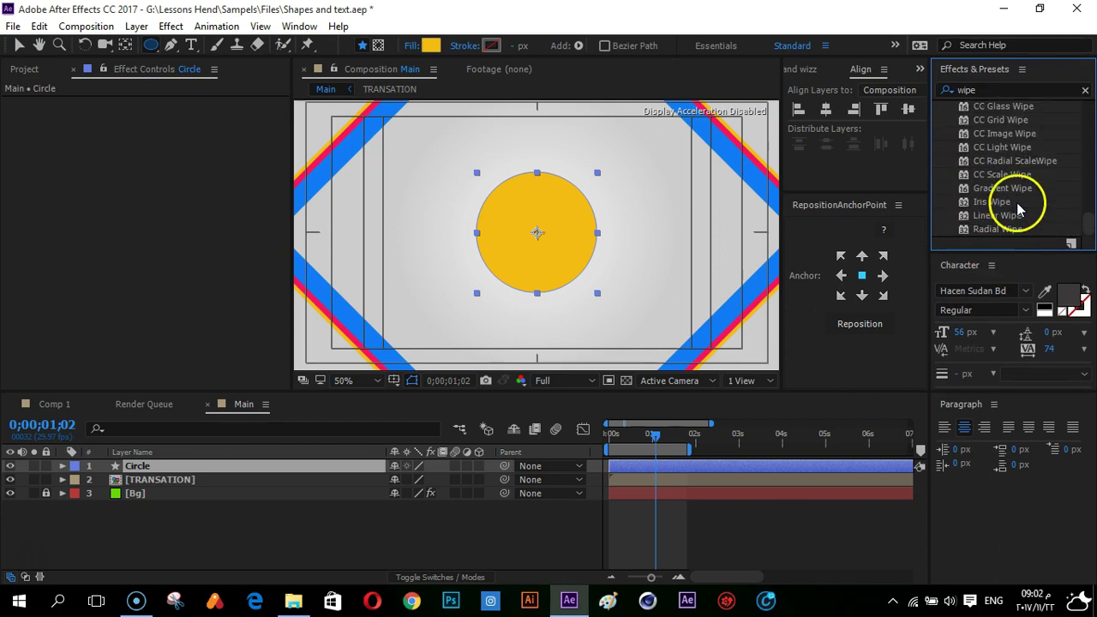
double_click(998, 230)
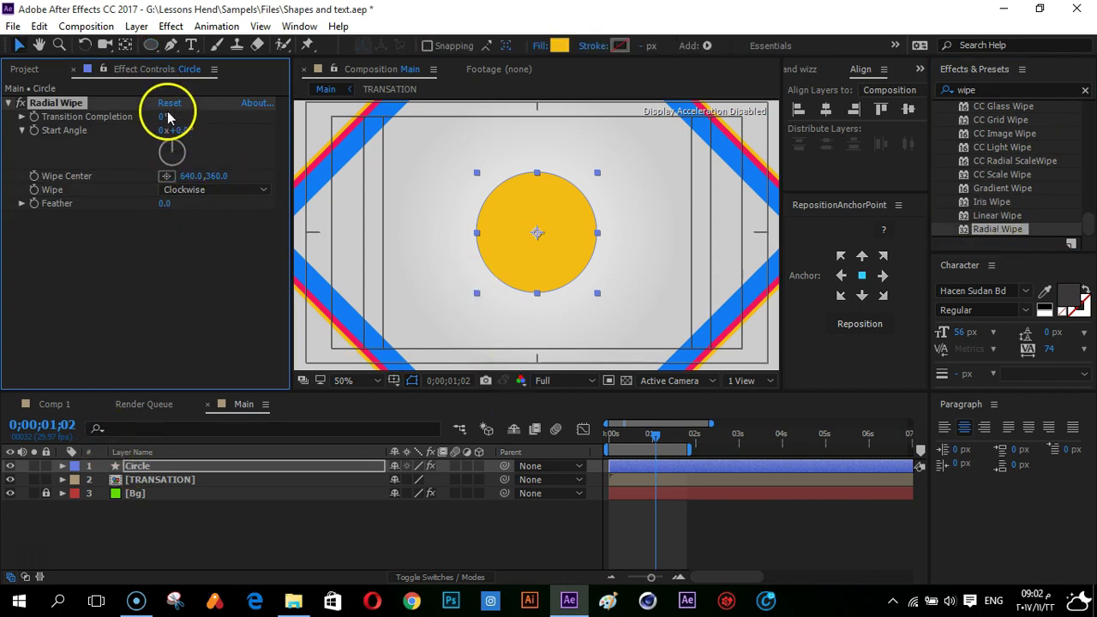
Set Radial Wipe's Transition Completion to 100% and add a keyframe for it at 0;00;00;24
left_click_drag(162, 119, 263, 120)
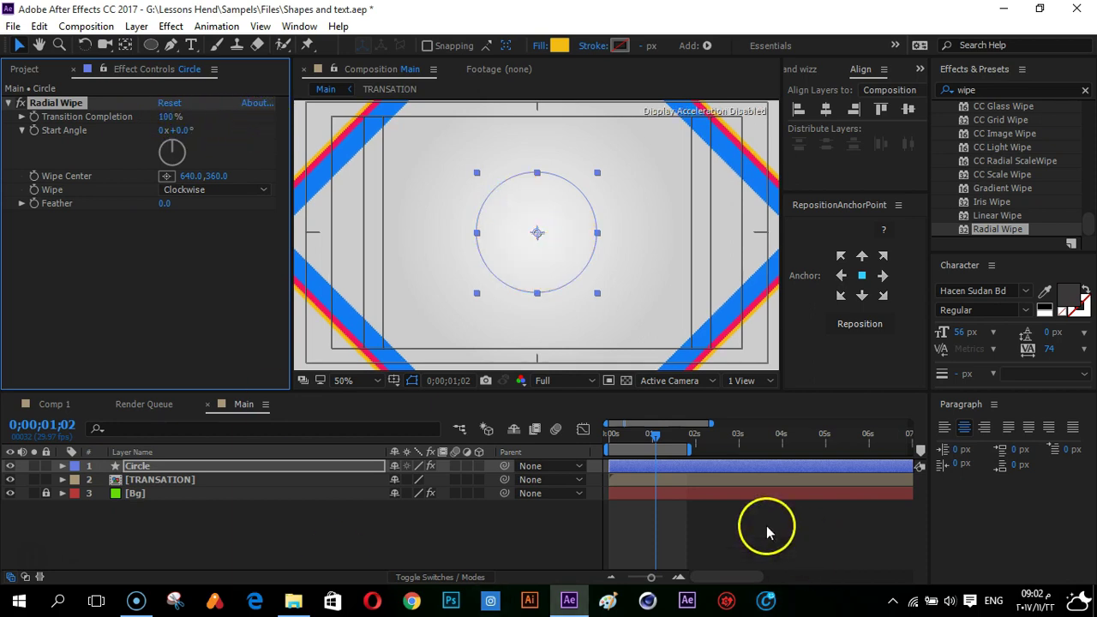
left_click(651, 437)
left_click_drag(648, 437, 644, 437)
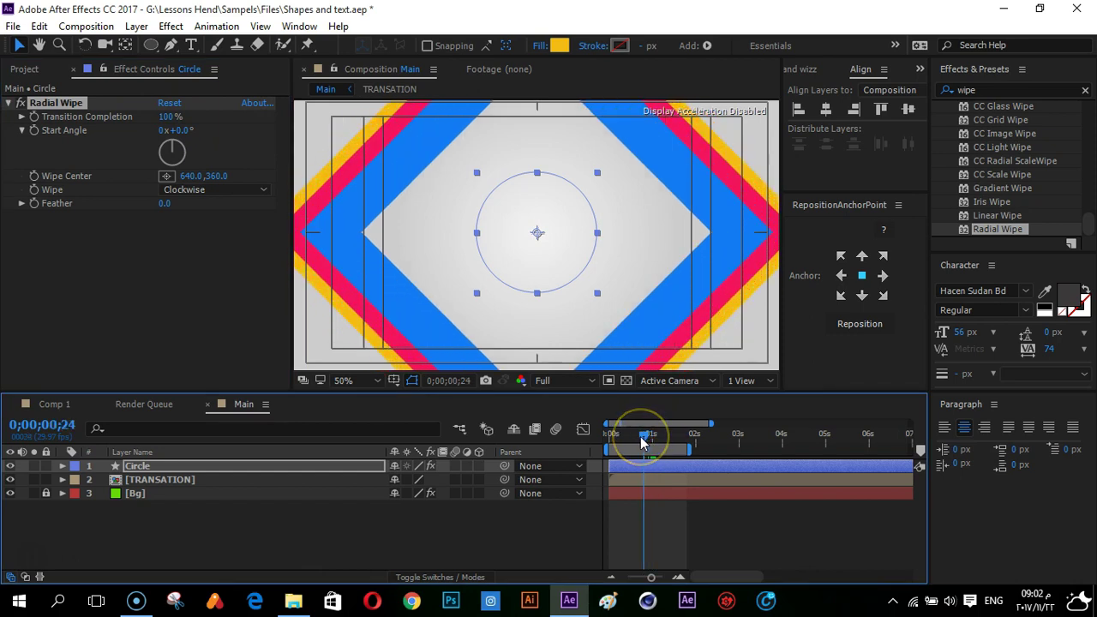
left_click(33, 124)
left_click(37, 118)
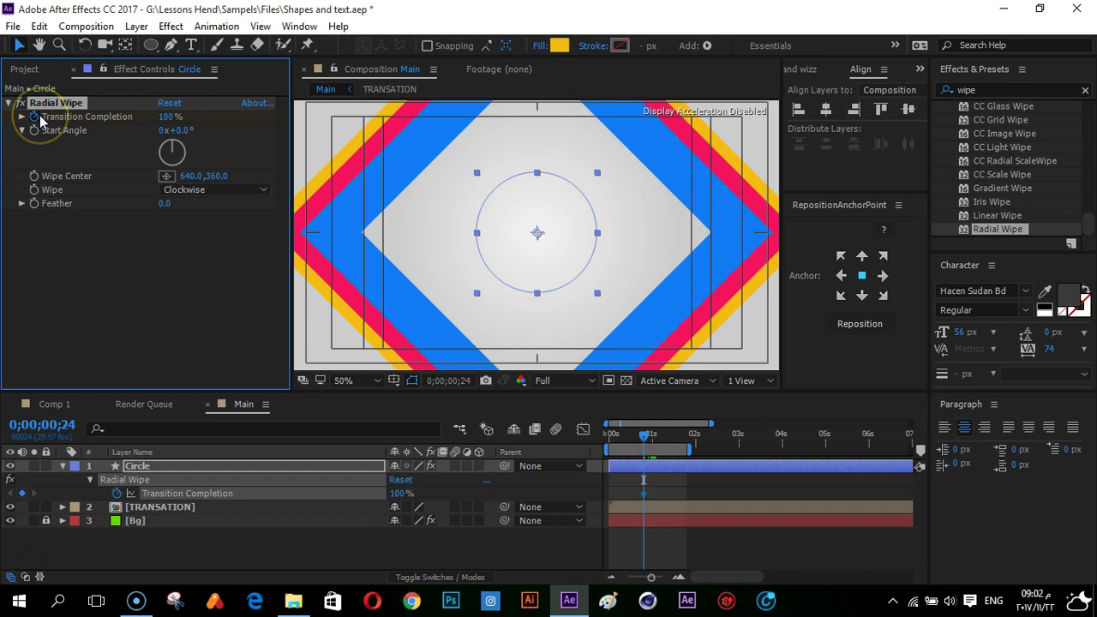
Keyframe the circle's Transition Completion at 0% at 0;00;01;24
key("space")
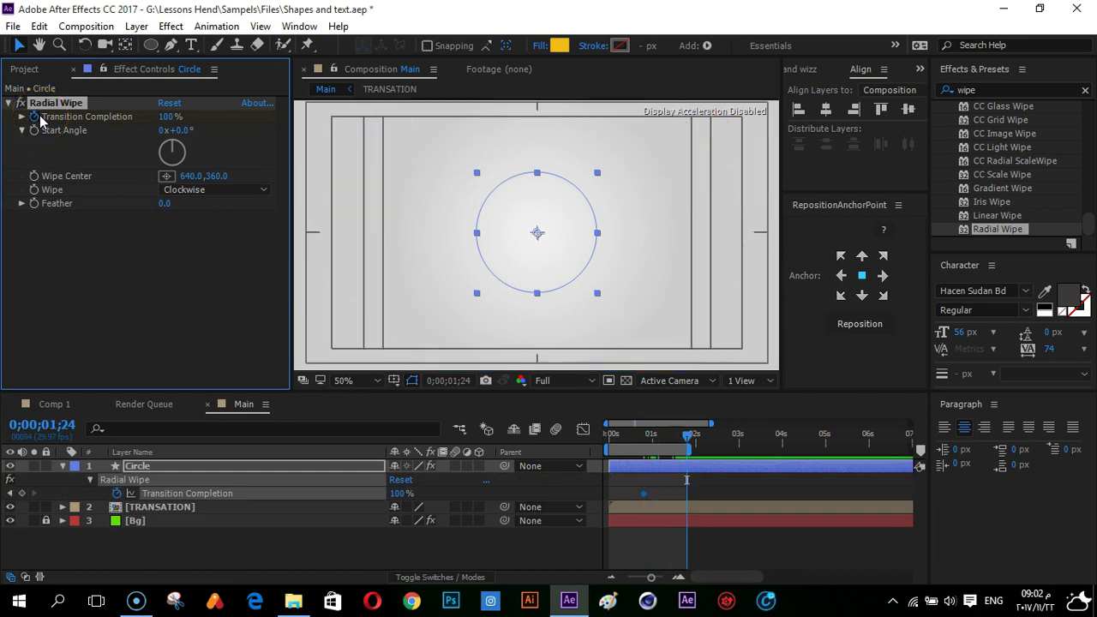
left_click(399, 494)
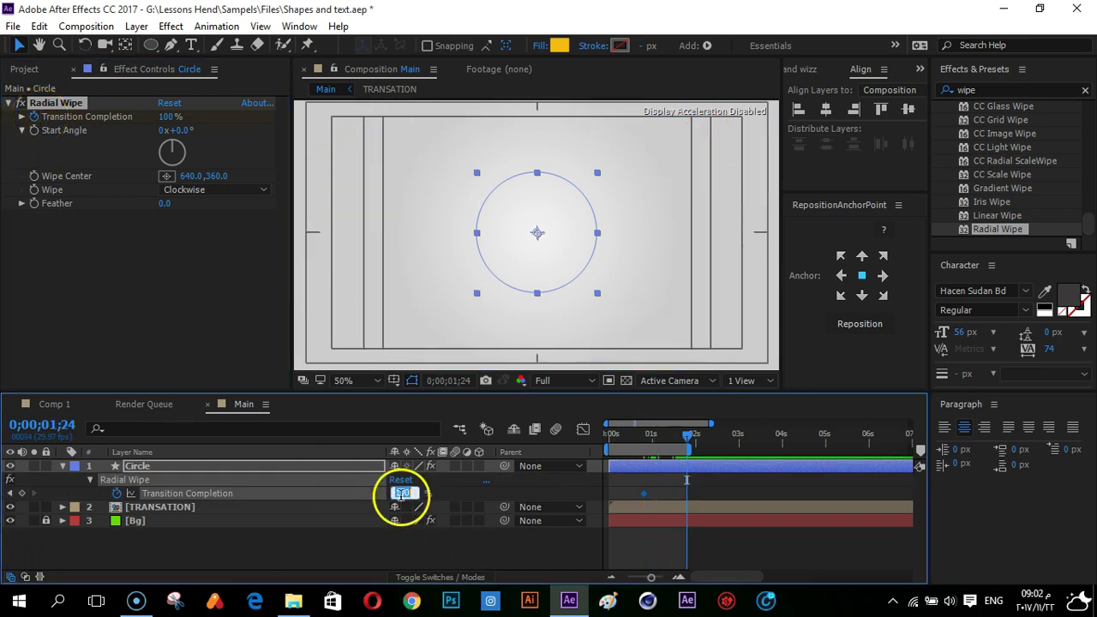
type("0")
key("Return")
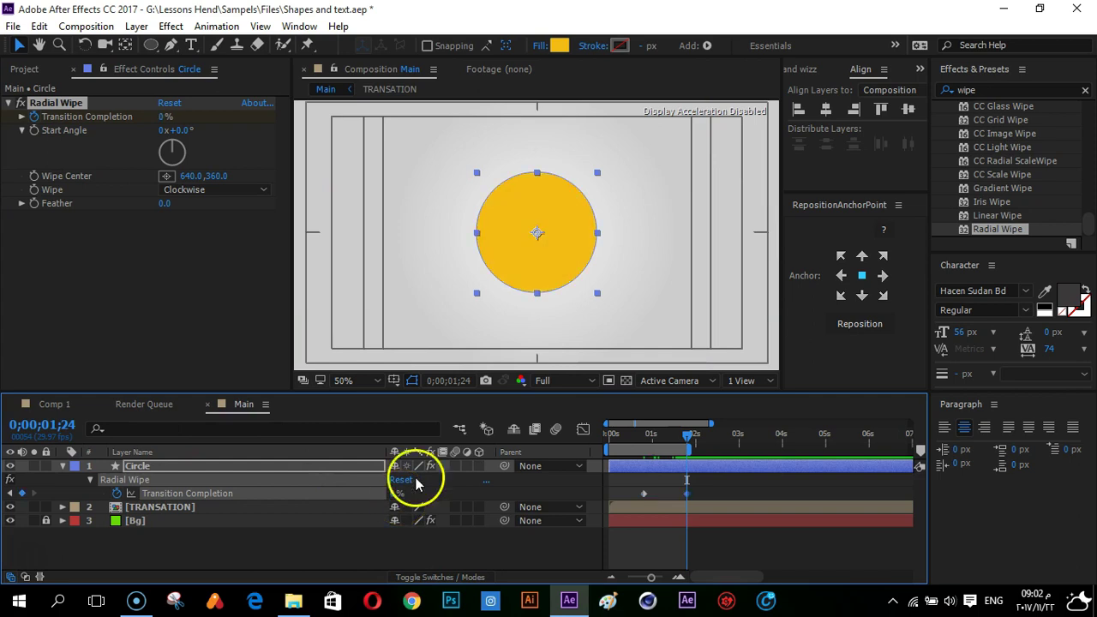
Ease both Transition Completion keyframes and reshape their speed curve so the wipe starts fast and slows toward its end
left_click_drag(710, 495, 629, 499)
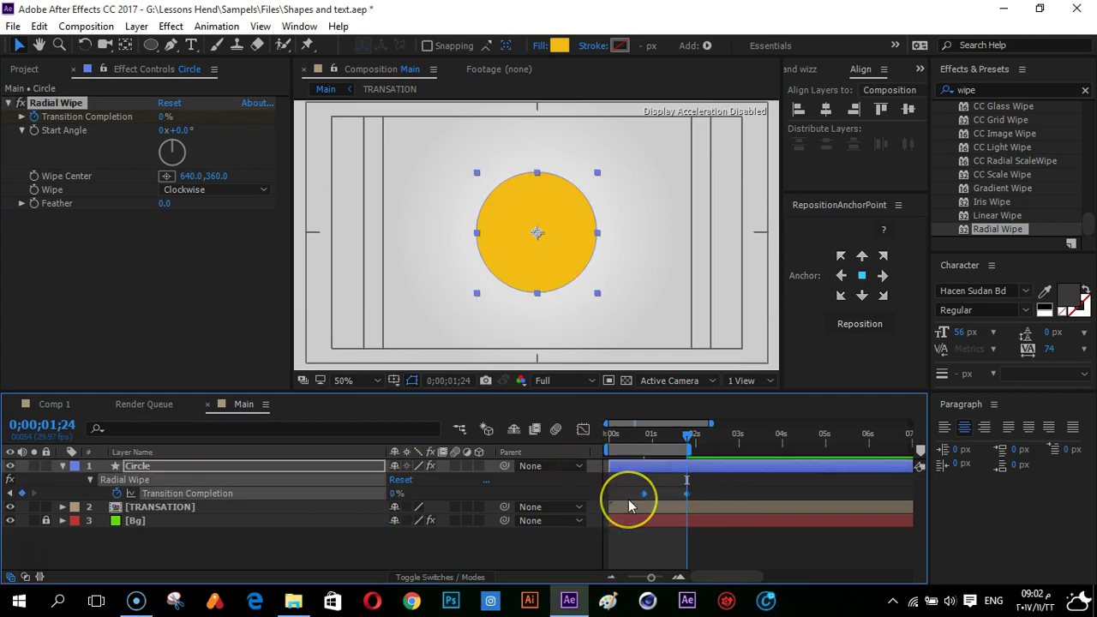
left_click(583, 428)
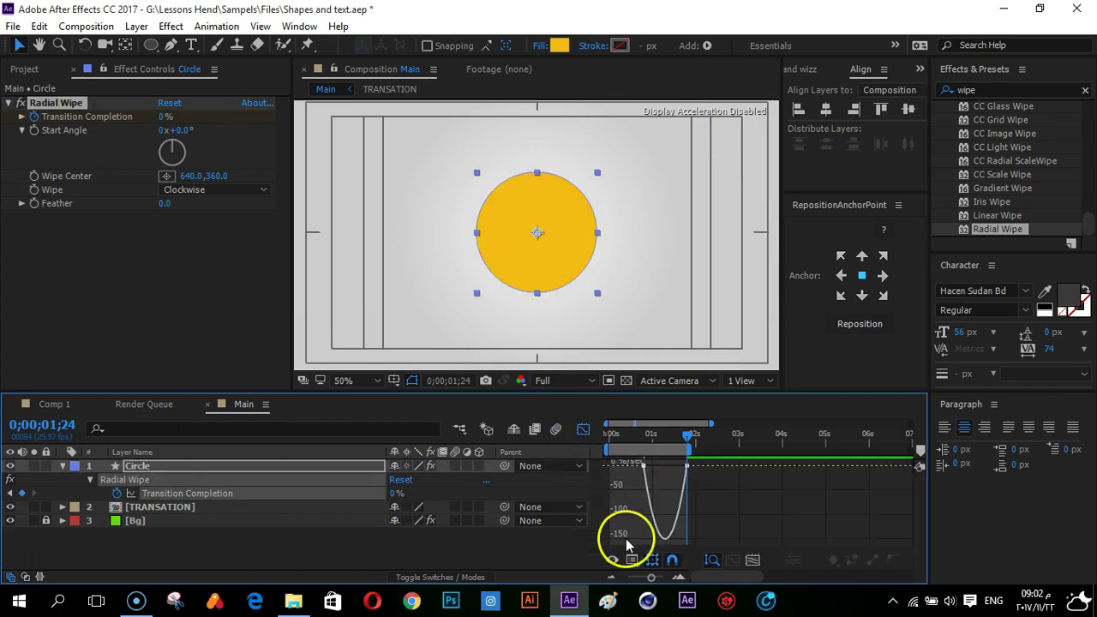
left_click(687, 467)
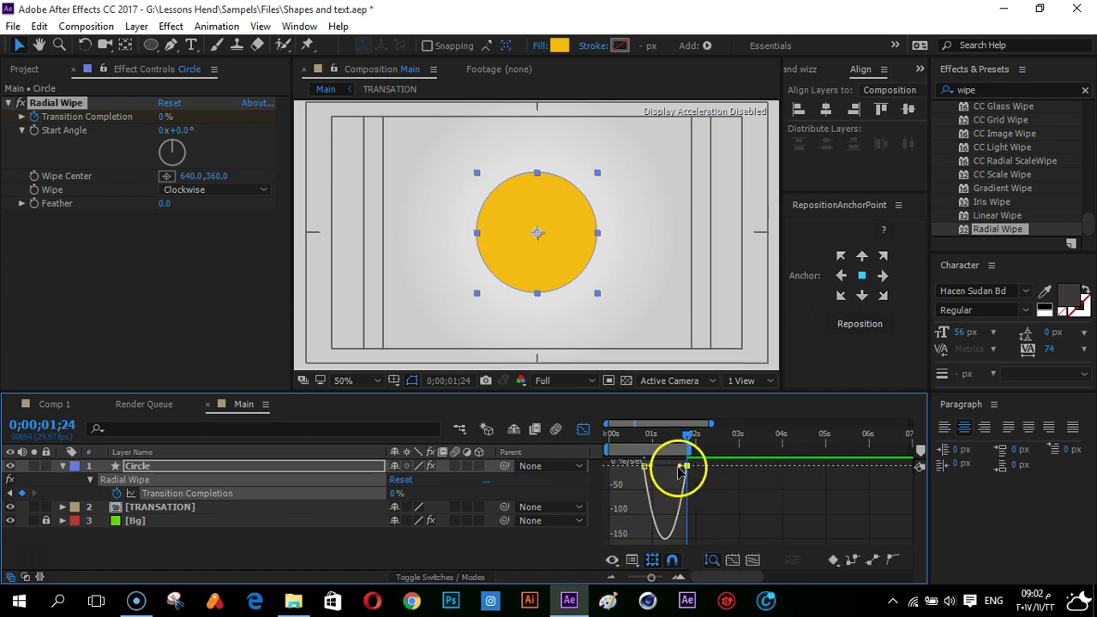
left_click_drag(676, 471, 673, 471)
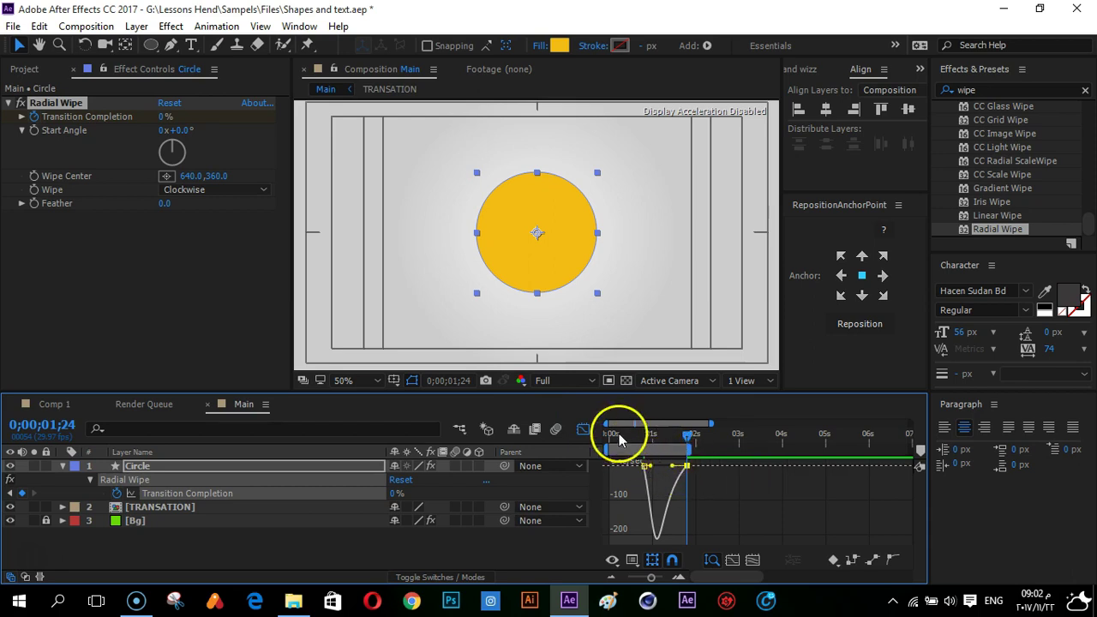
left_click(584, 430)
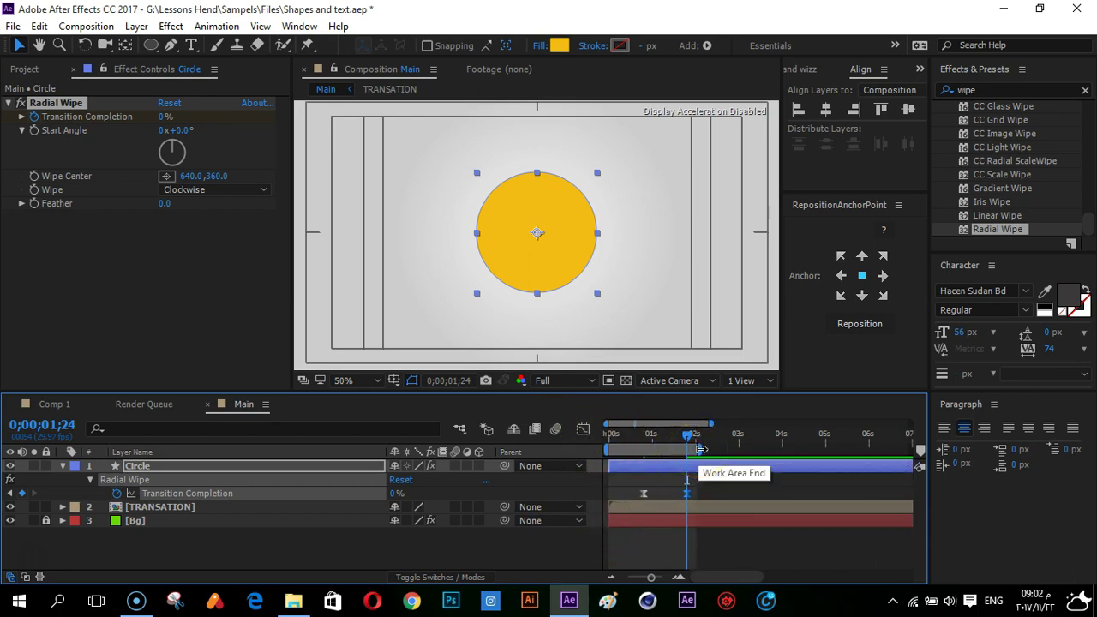
Extend the work area's end to just past two seconds and preview the circle's reveal
left_click(673, 533)
left_click(702, 453)
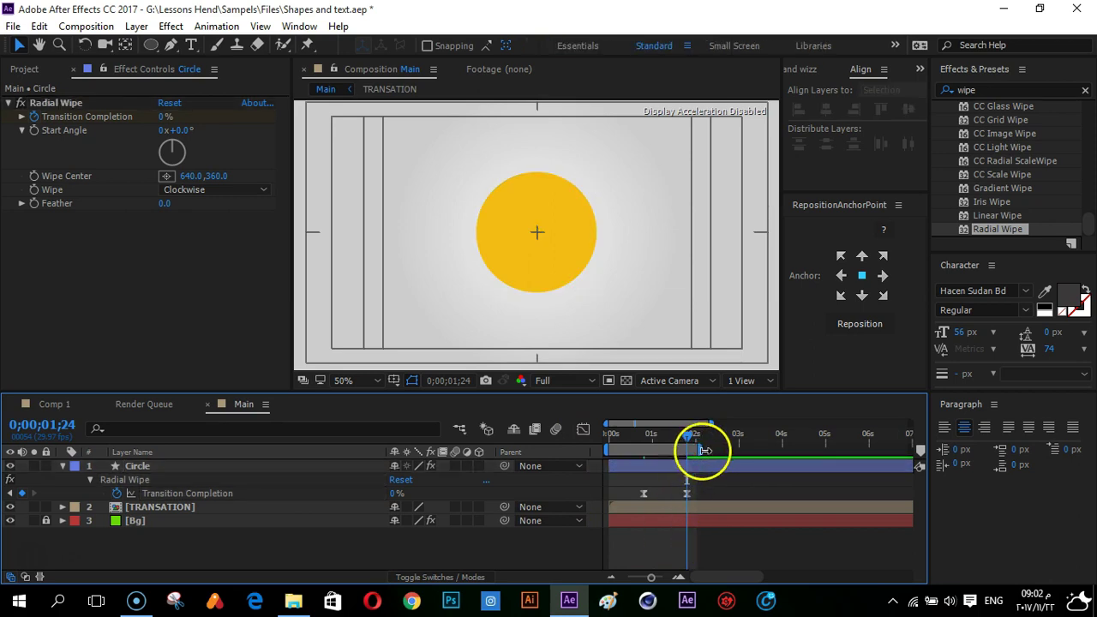
key("space")
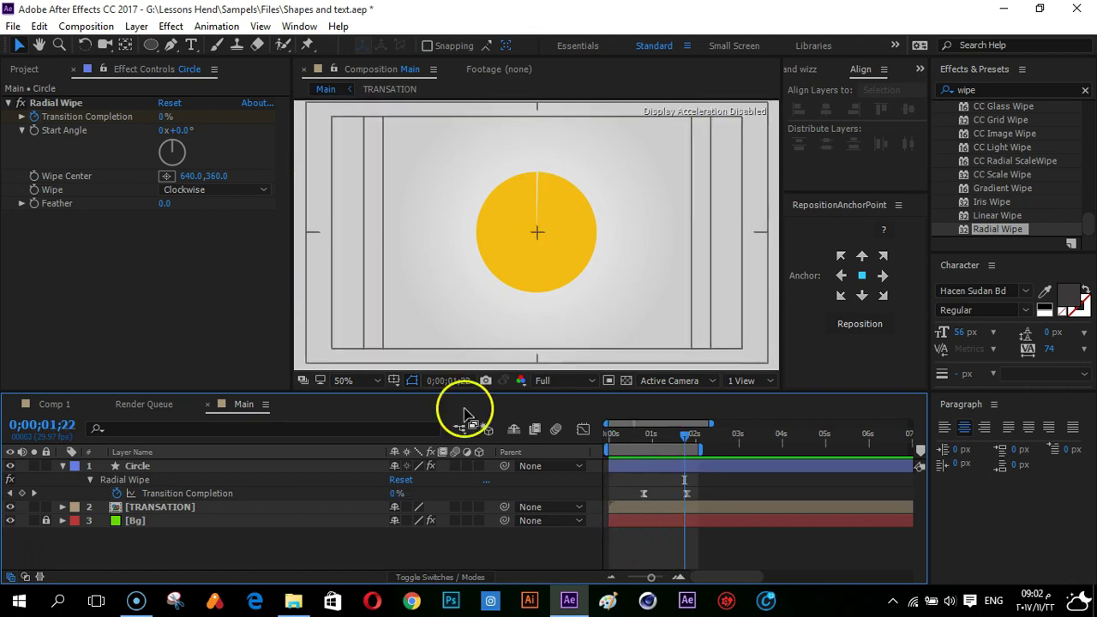
Hide the Title/Action Safe guides and play the animation again from about 0;00;00;21
left_click(394, 380)
left_click(433, 400)
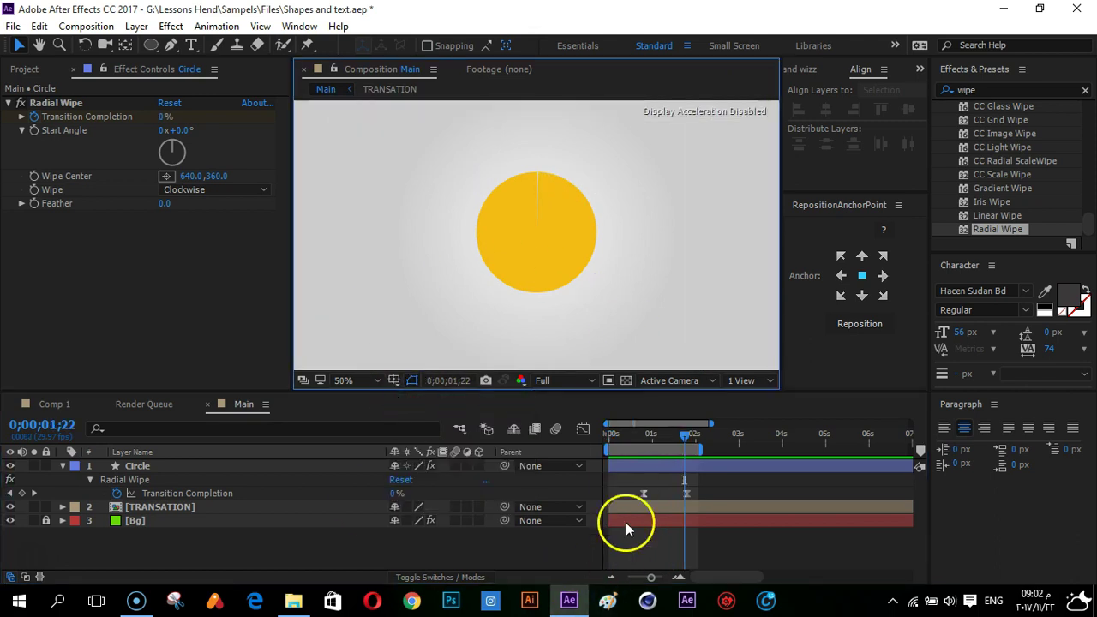
mouse_move(632, 436)
left_mouse_down()
mouse_move(616, 434)
mouse_move(672, 441)
mouse_move(639, 442)
left_mouse_up()
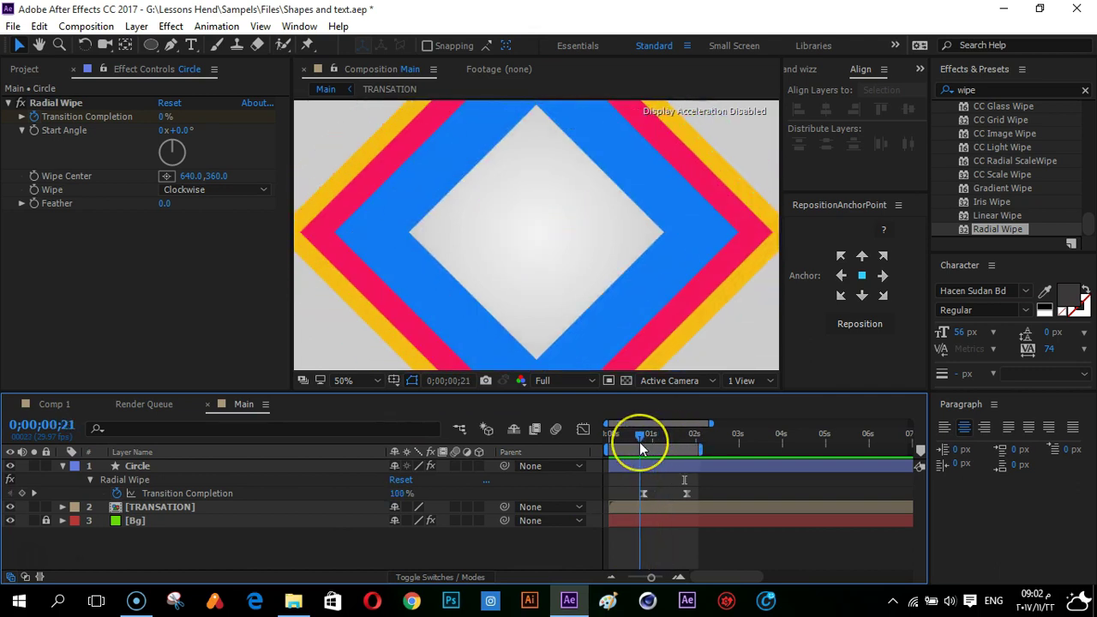
key("space")
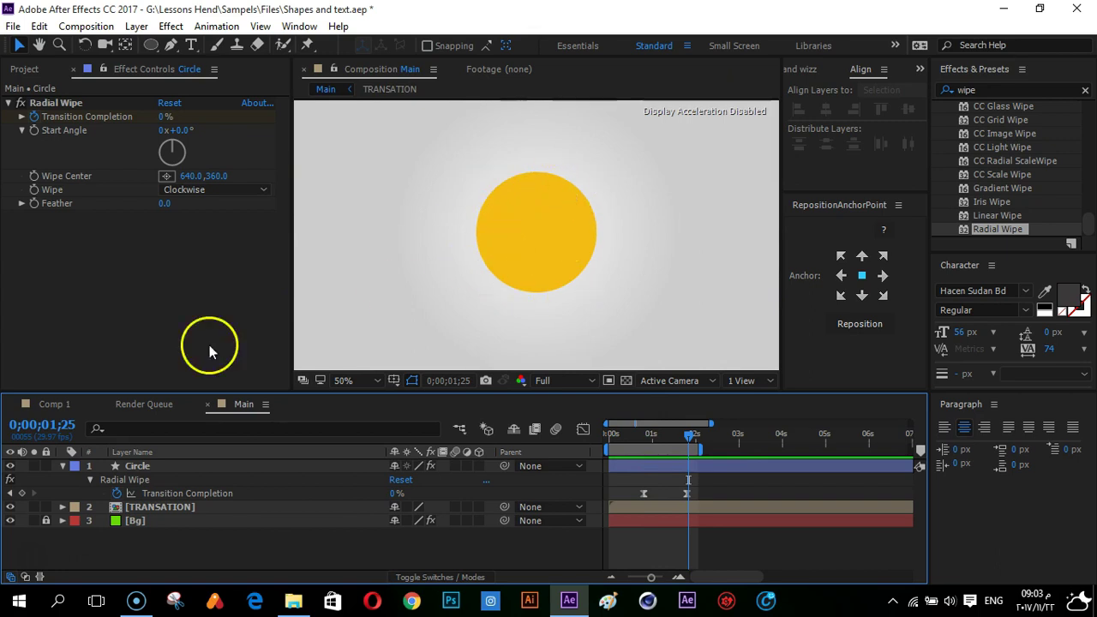
Examine the circle's four-lobed deformation in Comp 1 around 0;00;02;07 and return to Main
left_click(53, 406)
mouse_move(645, 432)
left_mouse_down()
mouse_move(655, 434)
mouse_move(629, 437)
mouse_move(641, 434)
left_mouse_up()
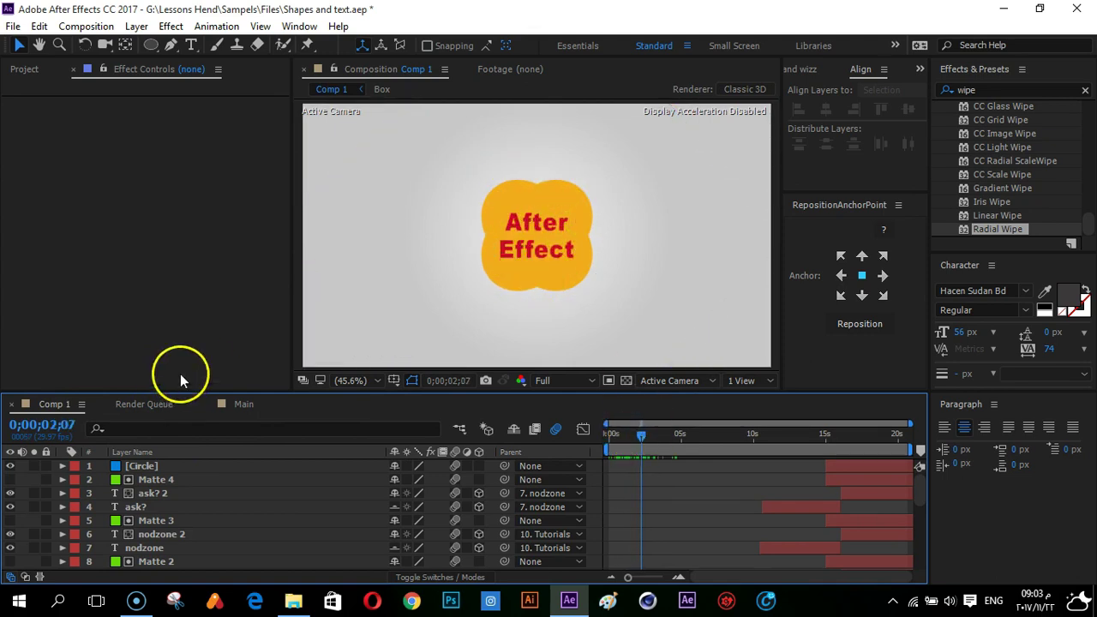
left_click(233, 404)
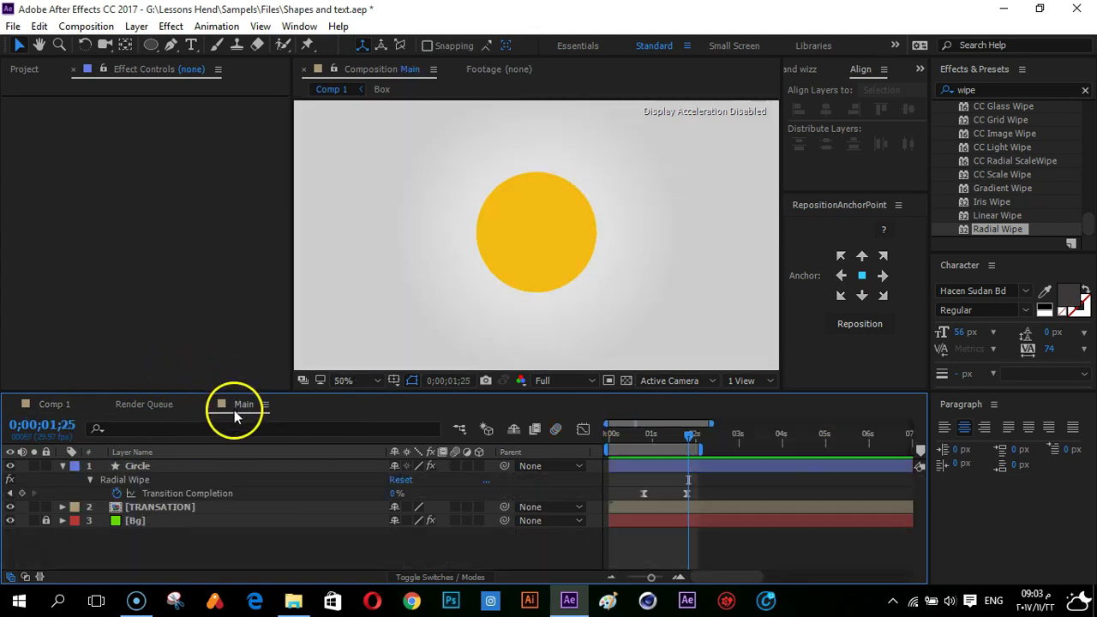
Add a Pucker & Bloat operator to the Circle layer's contents and expand its properties
left_click(90, 480)
left_click(63, 465)
left_click(63, 466)
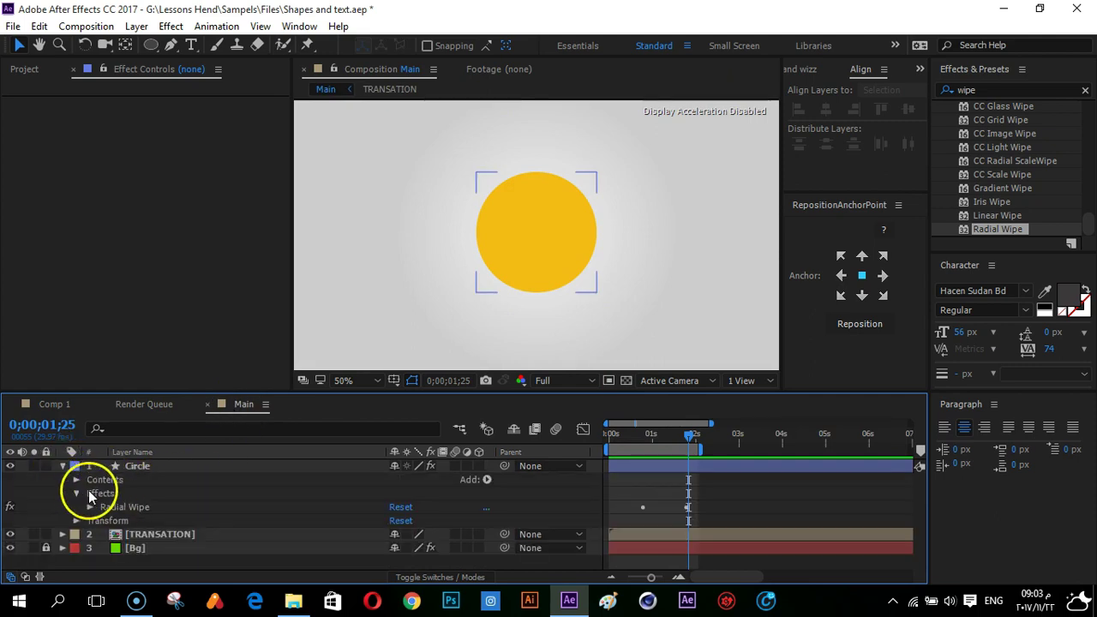
left_click(76, 494)
left_click(196, 485)
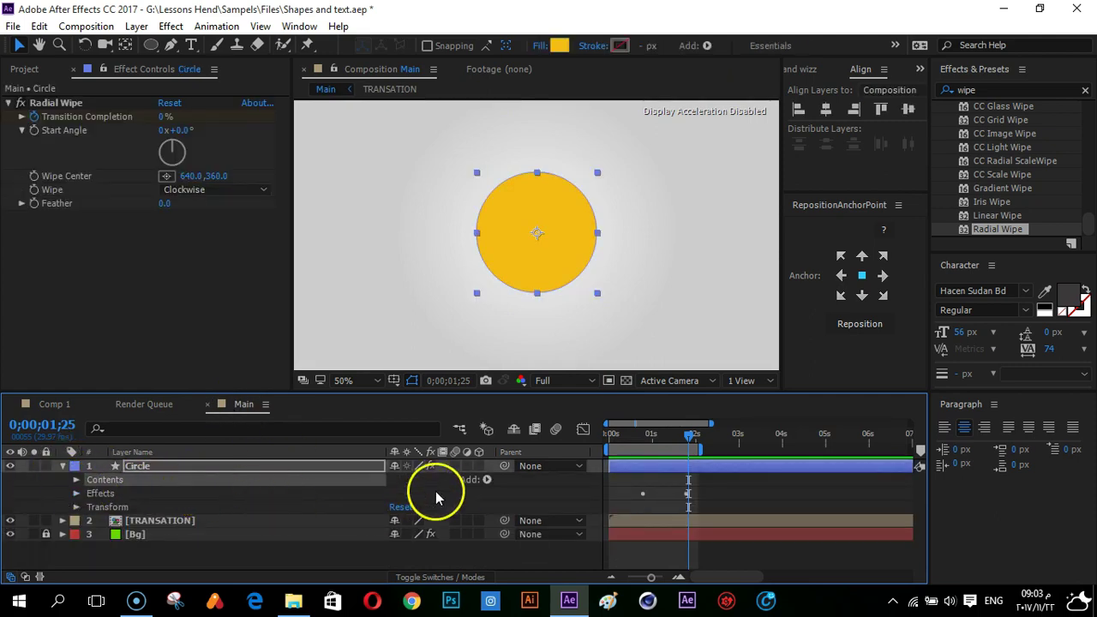
left_click(487, 481)
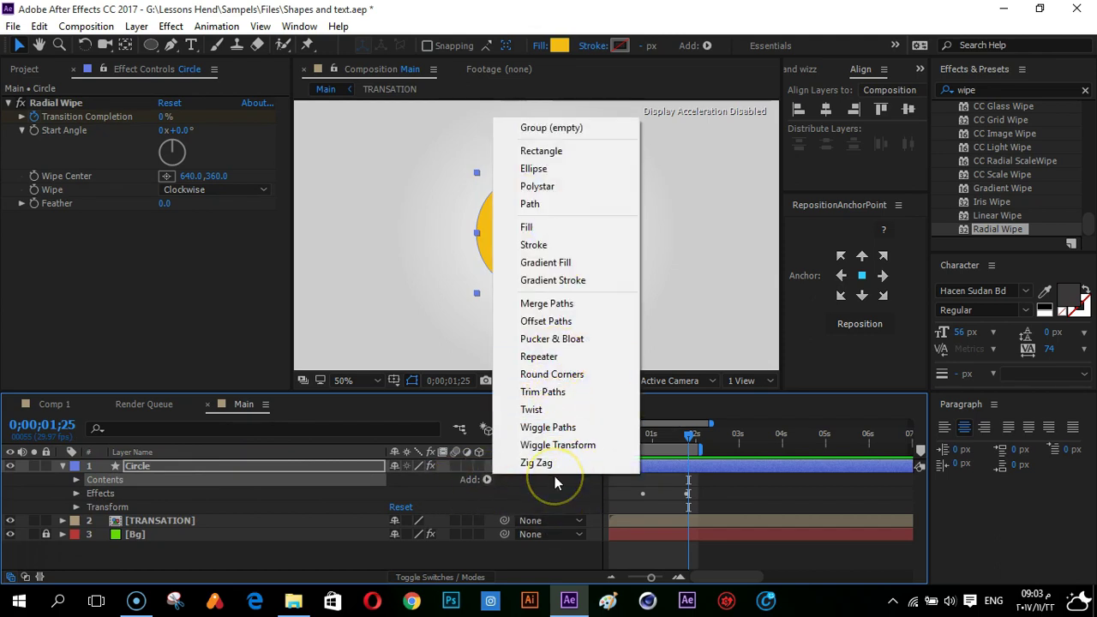
left_click(592, 339)
left_click(90, 507)
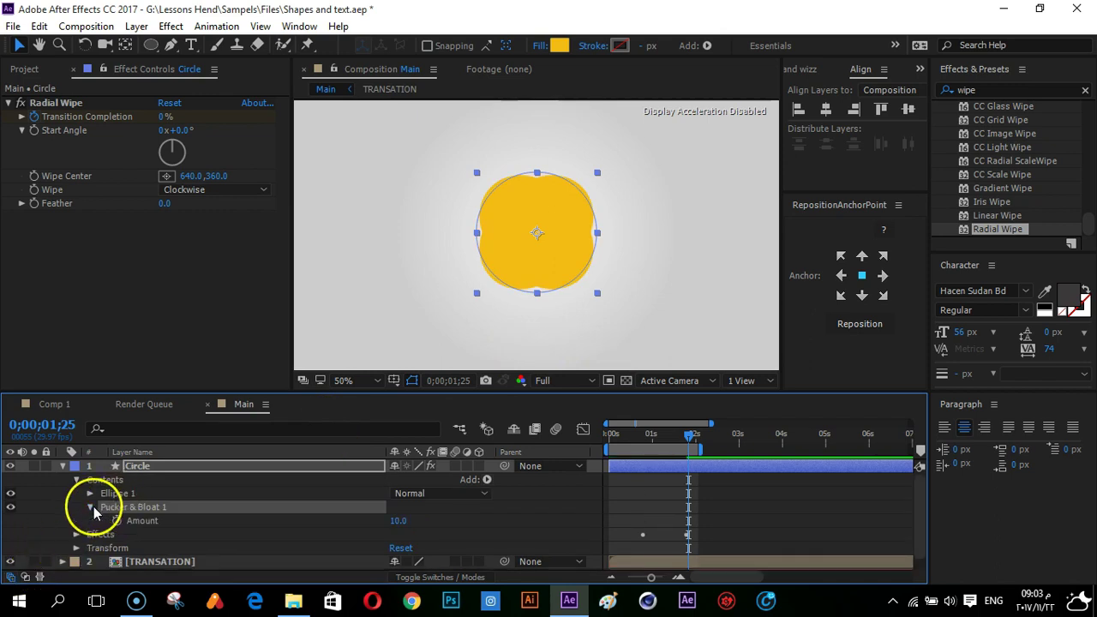
Try Pucker & Bloat amounts of 27 and -31 on the circle to compare the bloated and puckered shapes
left_click(499, 441)
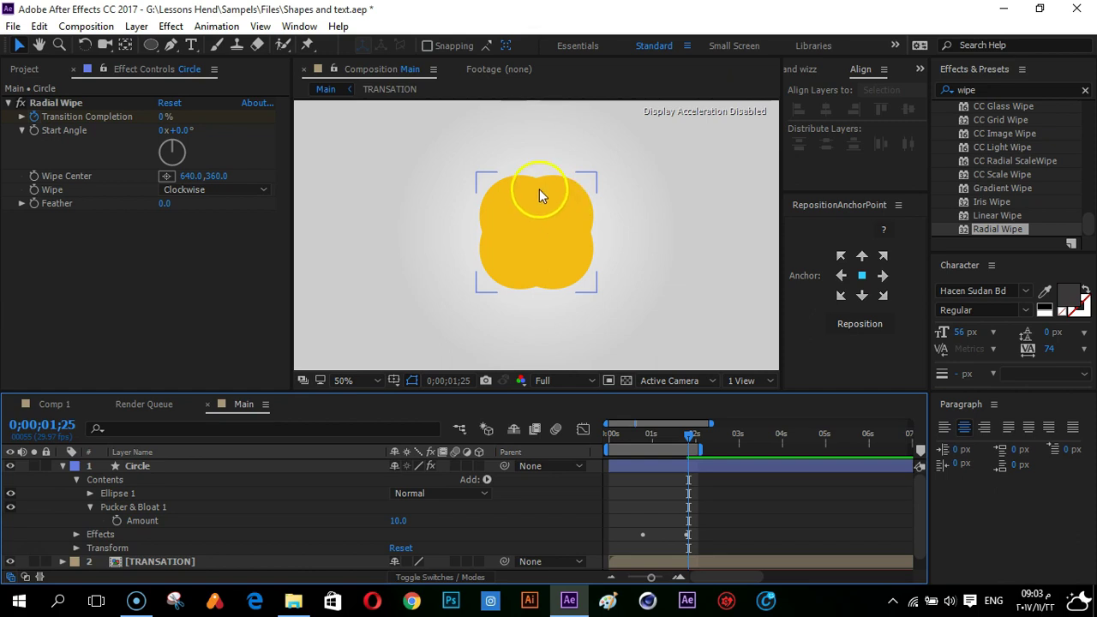
left_click(305, 470)
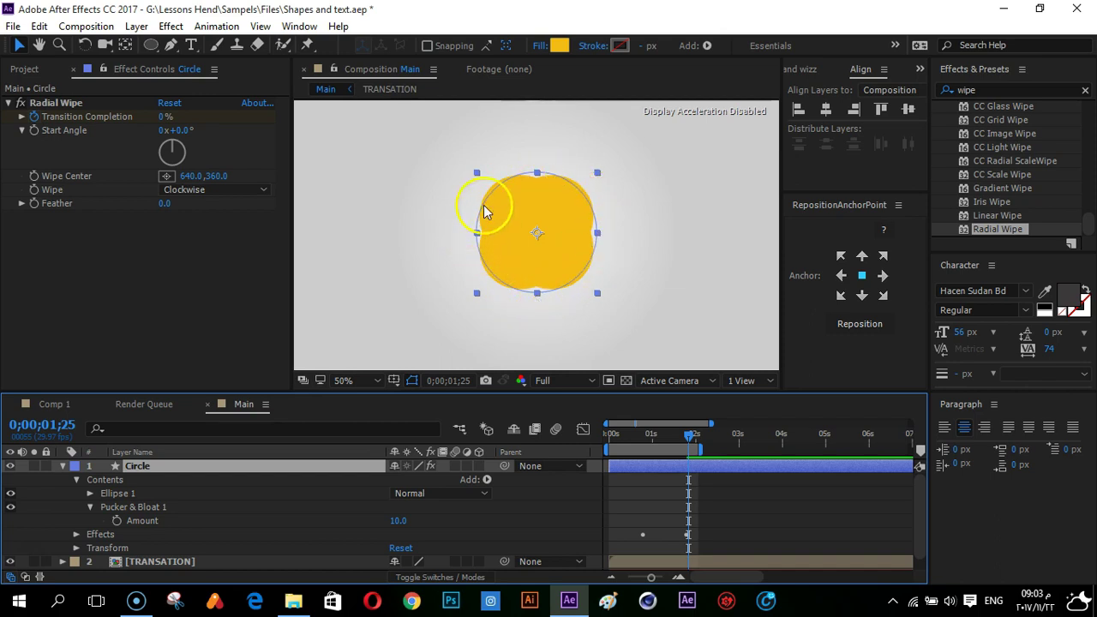
left_click(646, 502)
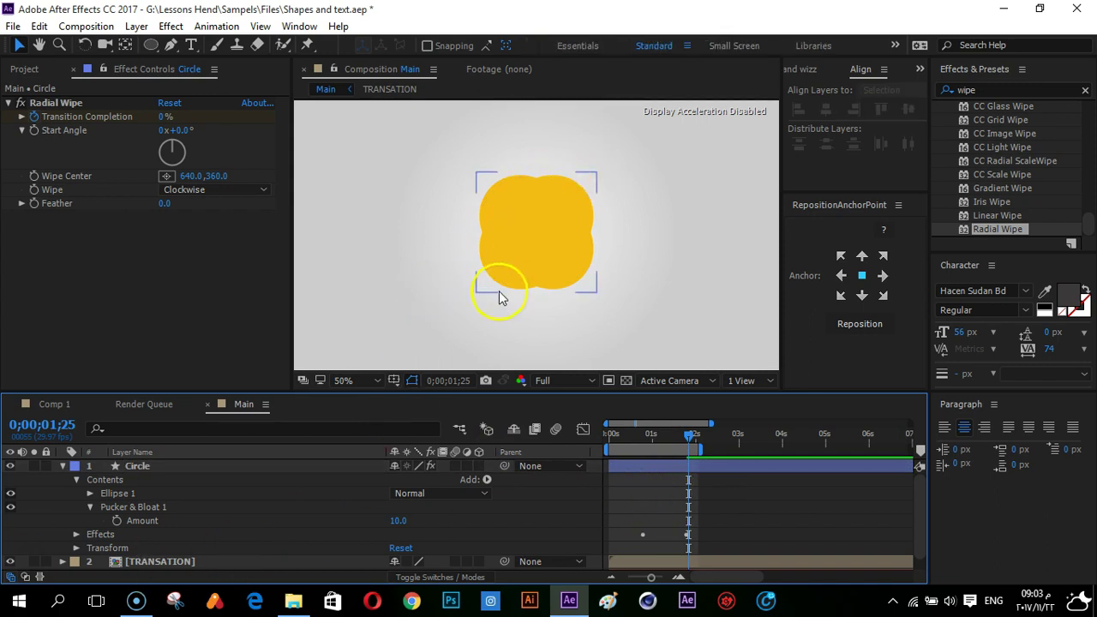
left_click_drag(397, 521, 424, 532)
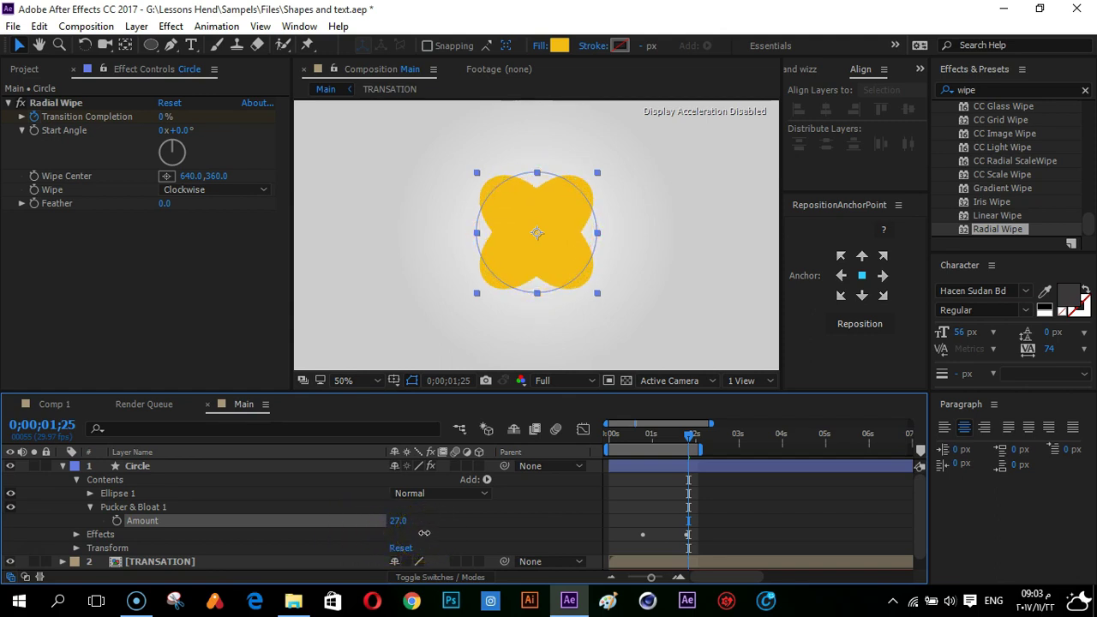
left_click_drag(392, 520, 341, 522)
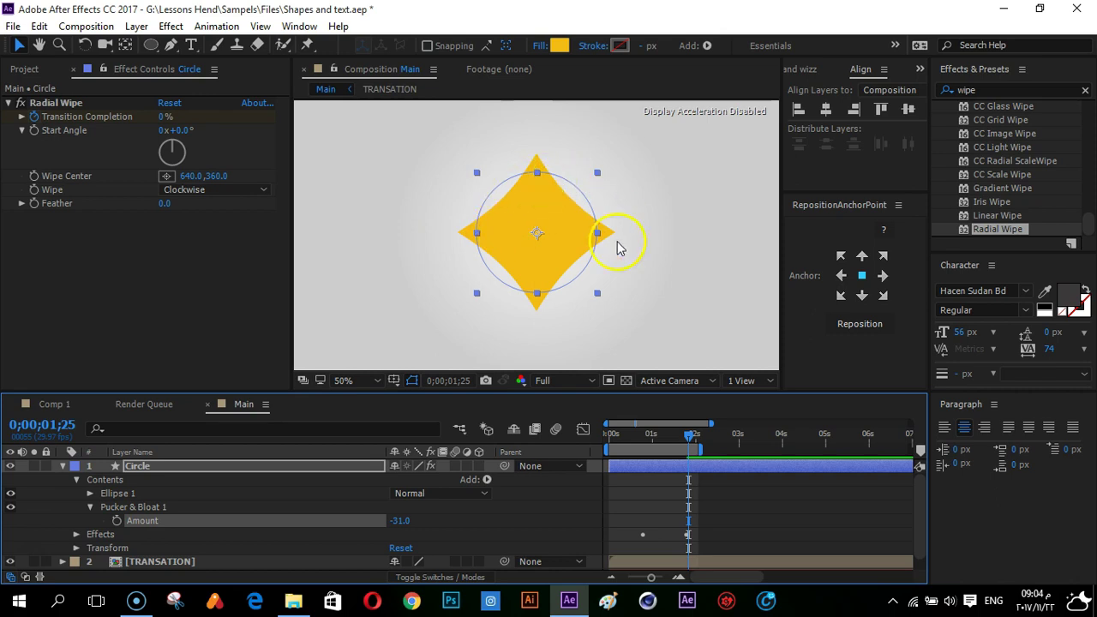
Set the circle's Pucker & Bloat Amount to 0
left_click_drag(404, 521, 431, 525)
left_click(397, 525)
left_click(683, 435)
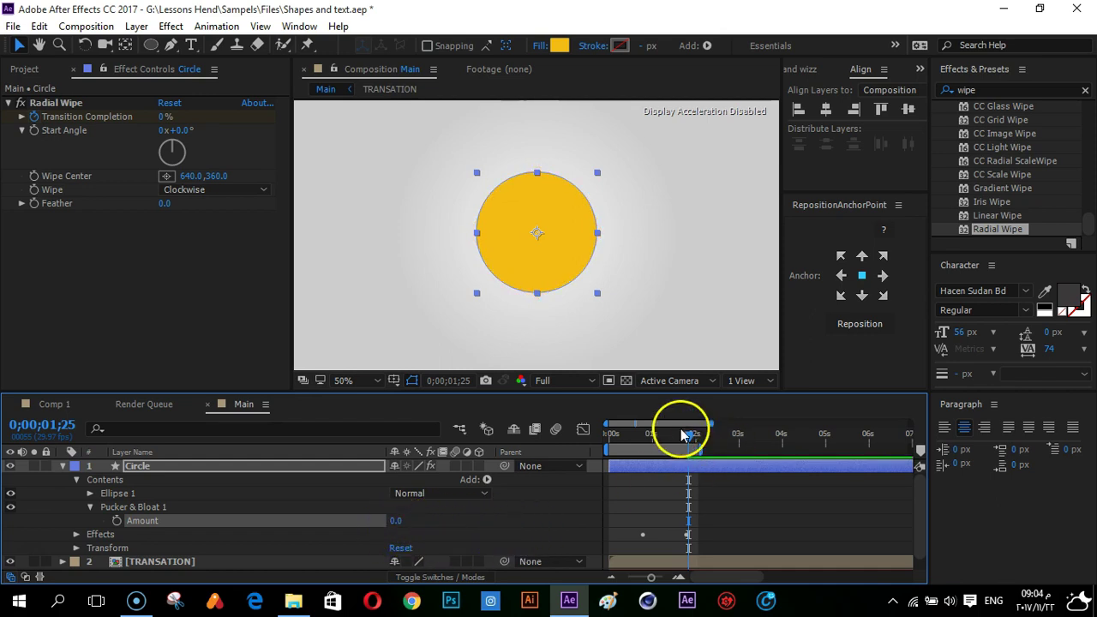
Enable keyframing for the Circle layer's Pucker & Bloat Amount at 0;00;01;25 and show only the layer's keyframed properties
left_click(644, 469)
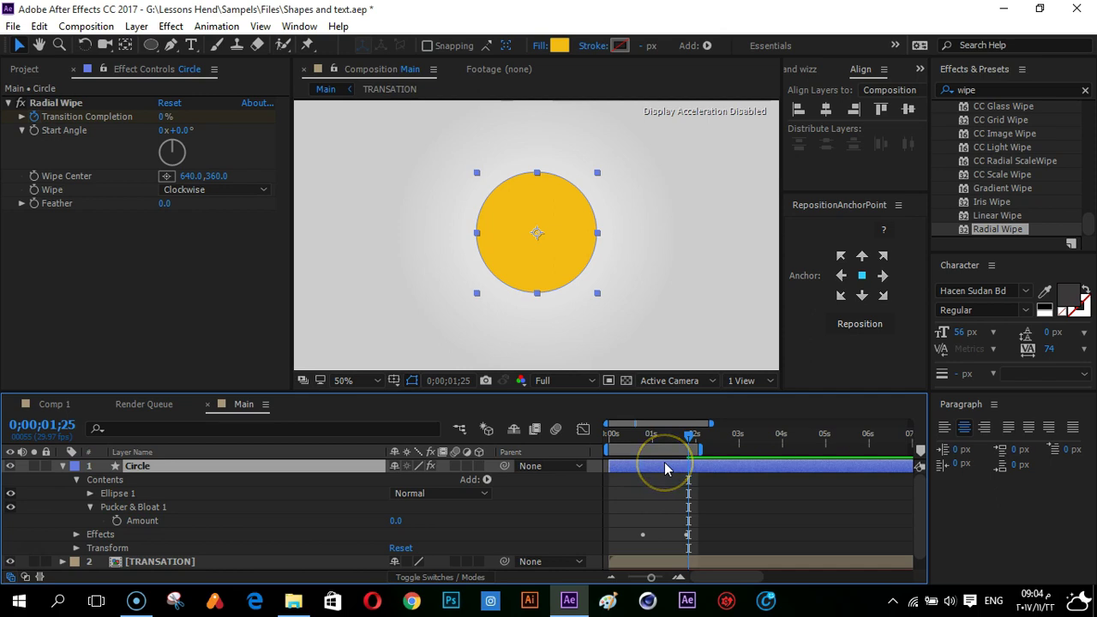
key("u")
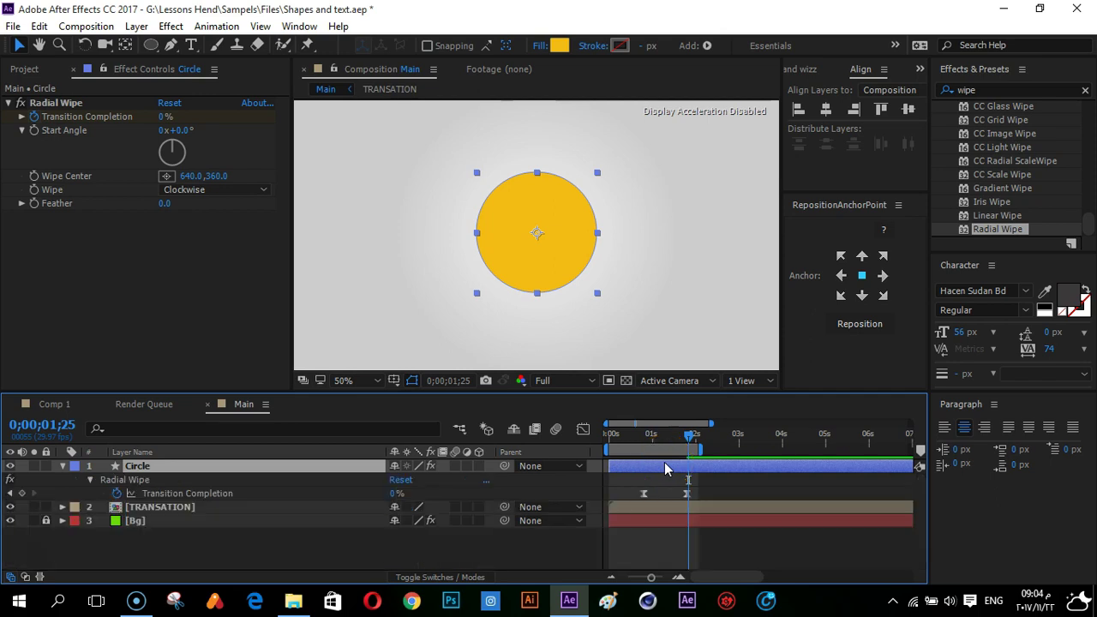
left_click(62, 466)
left_click(62, 465)
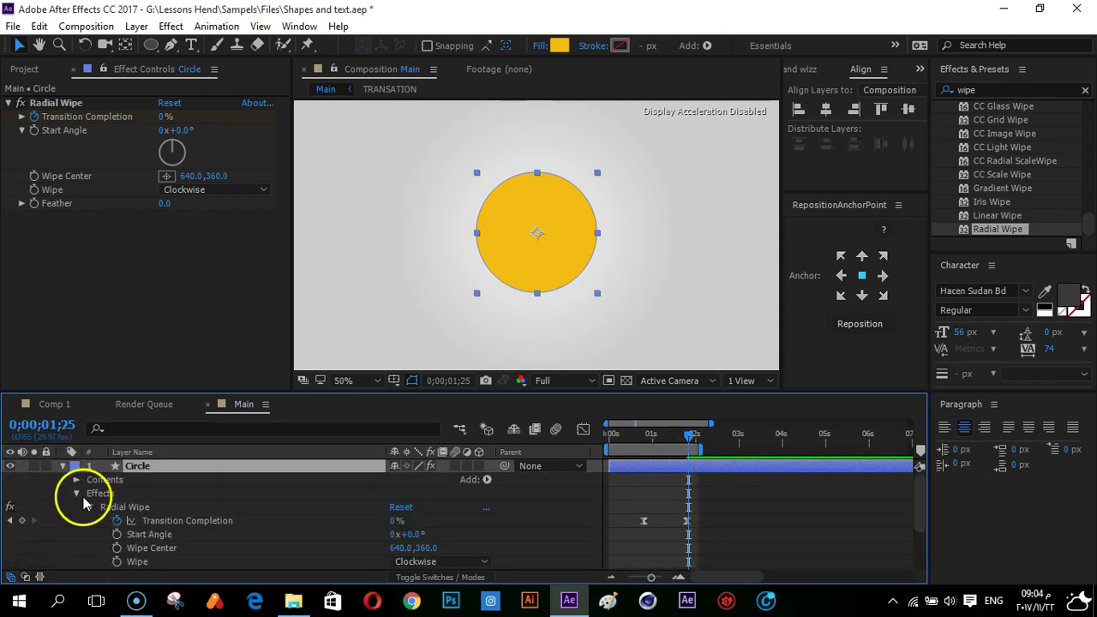
left_click(77, 479)
left_click(77, 520)
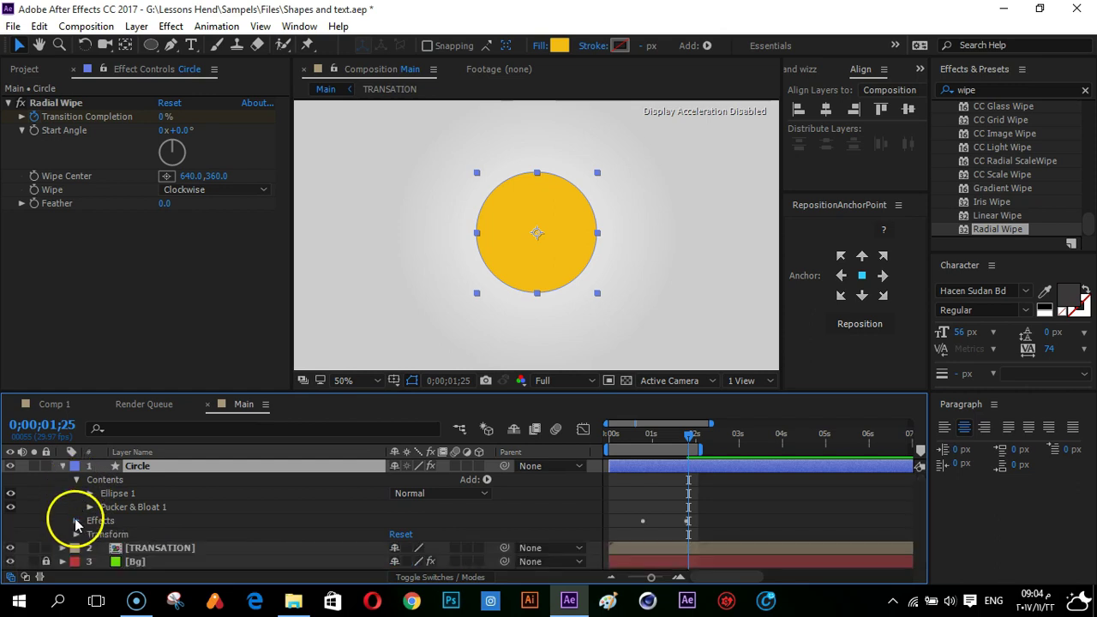
left_click(90, 507)
left_click(117, 521)
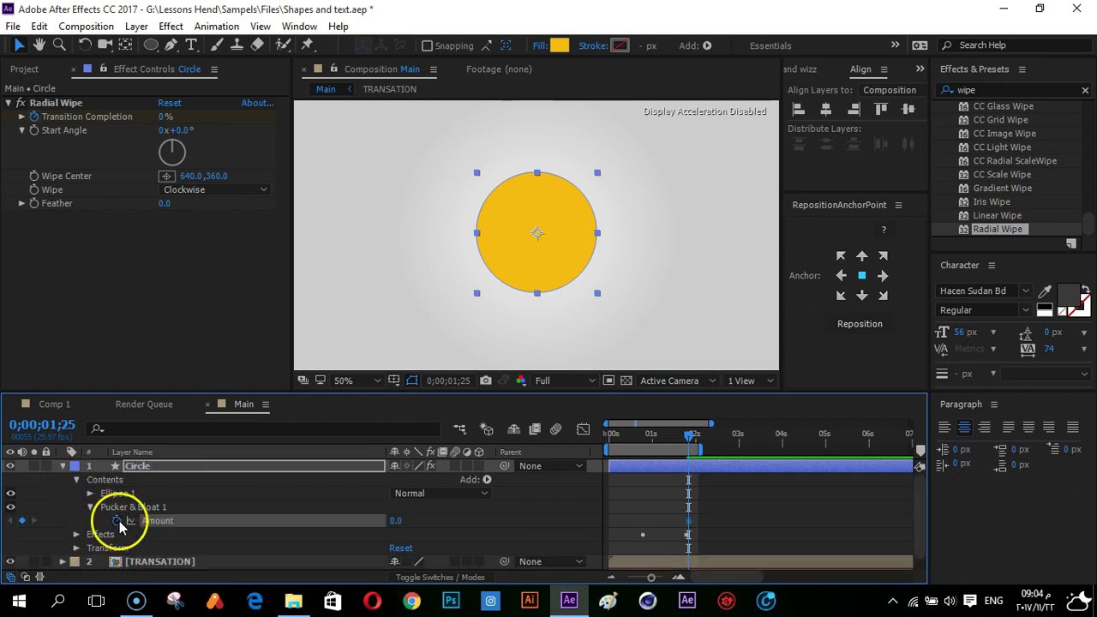
key("u")
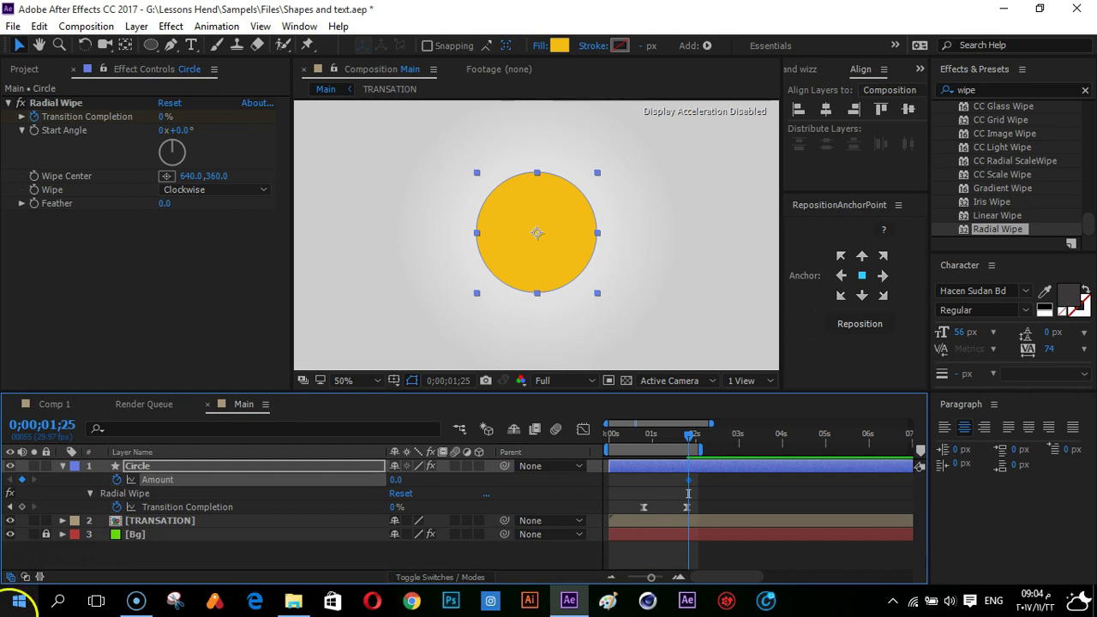
Scrub through the circle's Radial Wipe reveal from about 0;00;00;24 to 0;00;01;25
left_click(712, 502)
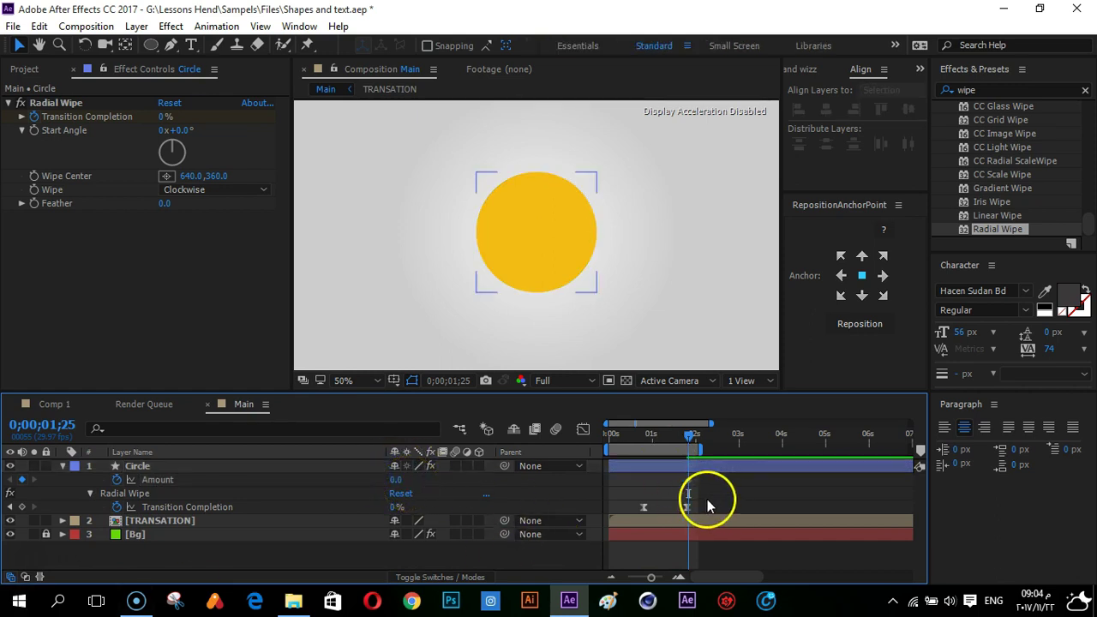
mouse_move(644, 434)
left_mouse_down()
mouse_move(684, 437)
mouse_move(644, 441)
left_mouse_up()
left_click(685, 490)
left_click(648, 440)
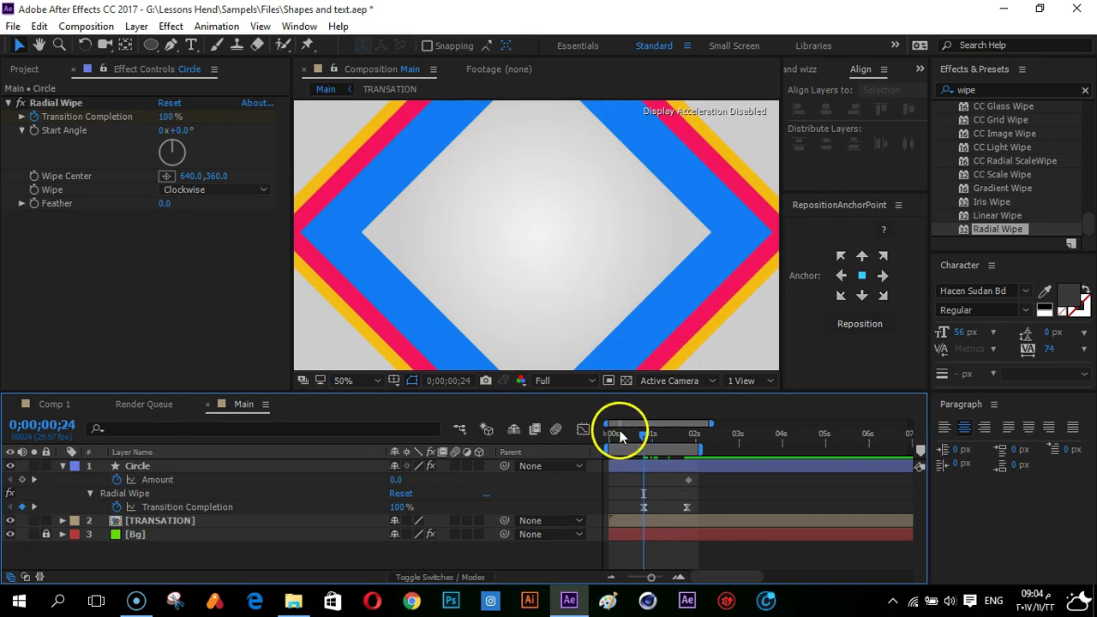
left_click(655, 441)
left_click_drag(655, 443, 688, 448)
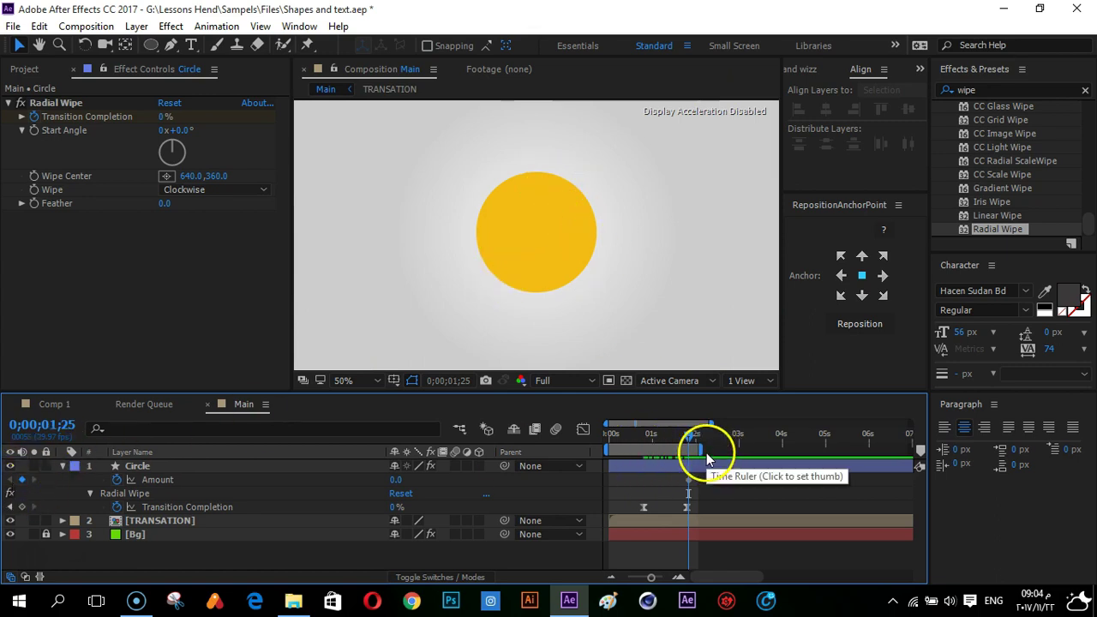
Extend the end of the work area to about 3 seconds
left_click_drag(699, 449, 735, 449)
left_click(557, 476)
left_click(468, 171)
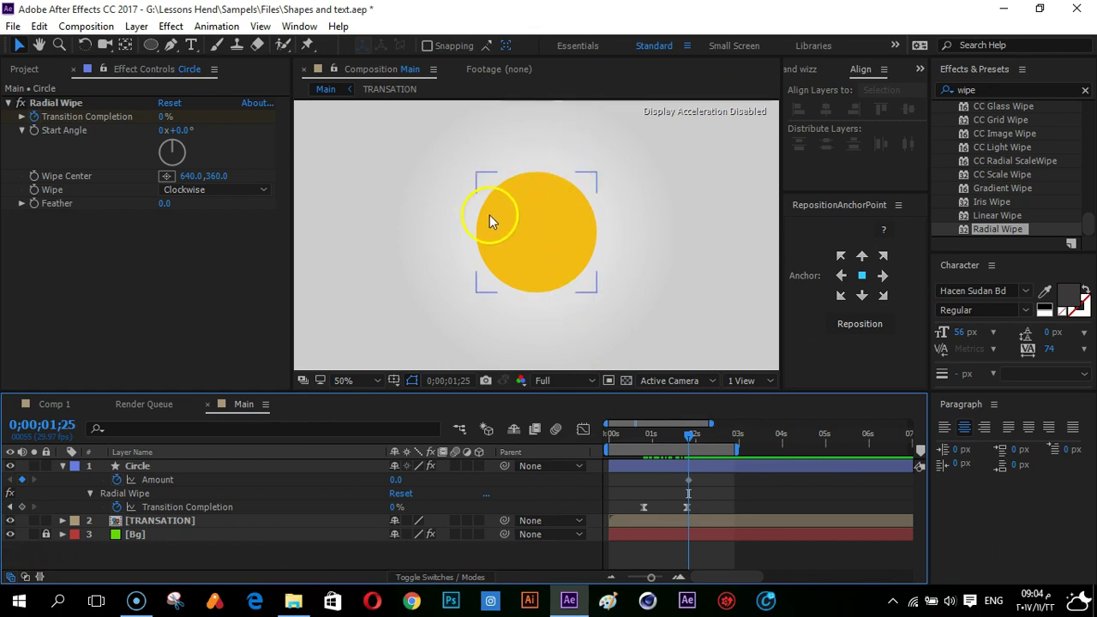
Try a Pucker & Bloat Amount of 16 on the circle at 0;00;01;26, and set it back to 0
left_click(692, 434)
mouse_move(394, 480)
left_mouse_down()
mouse_move(372, 480)
mouse_move(419, 476)
mouse_move(399, 480)
left_mouse_up()
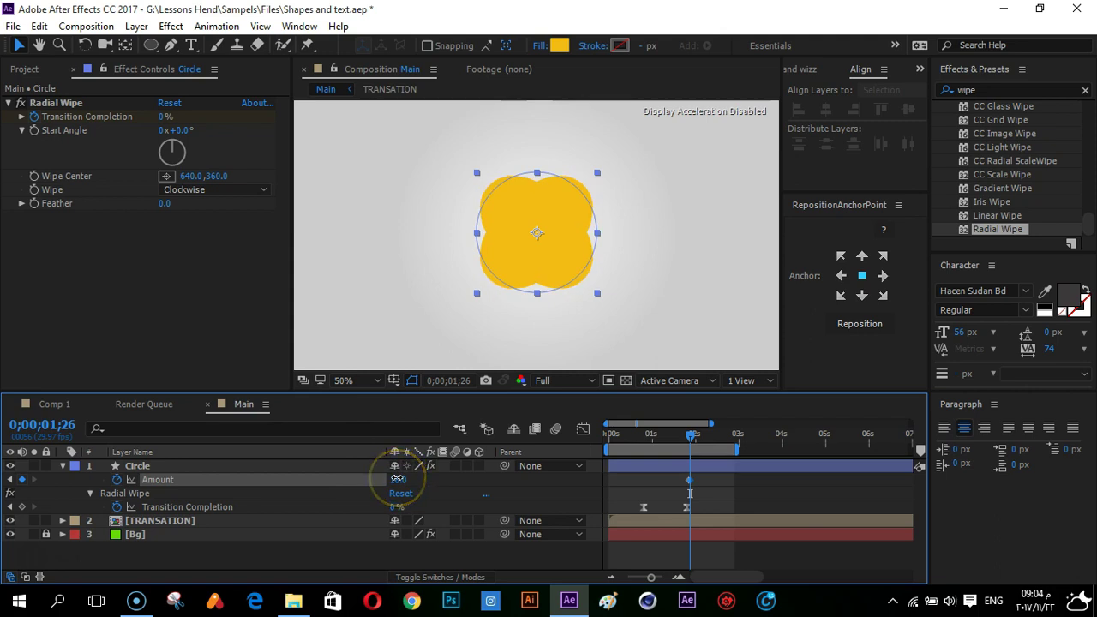
left_click(398, 480)
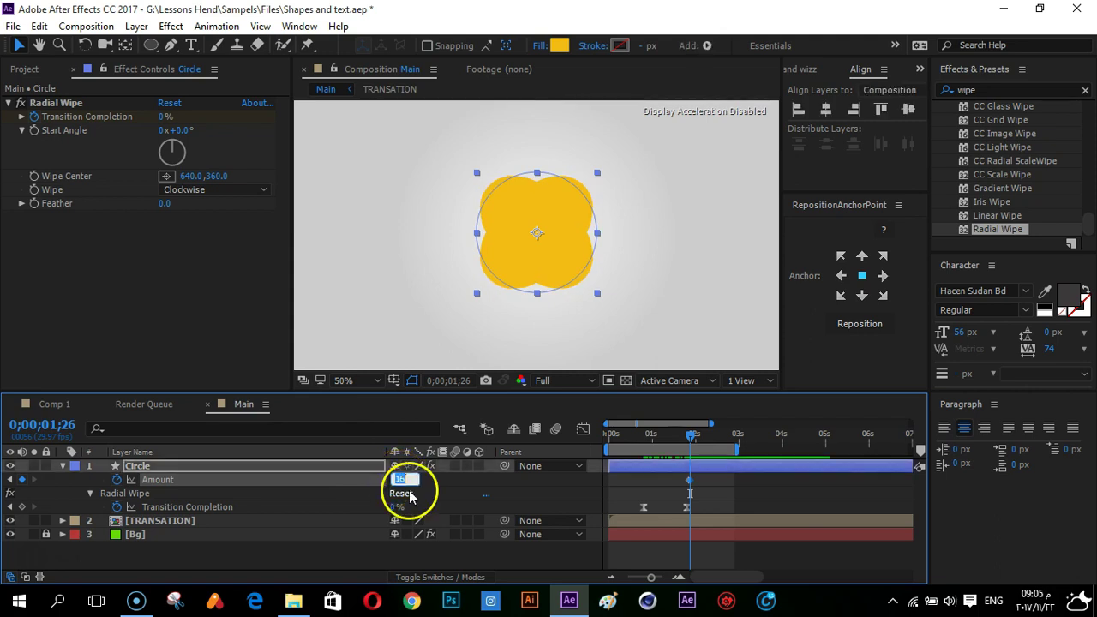
type("0")
left_click(410, 493)
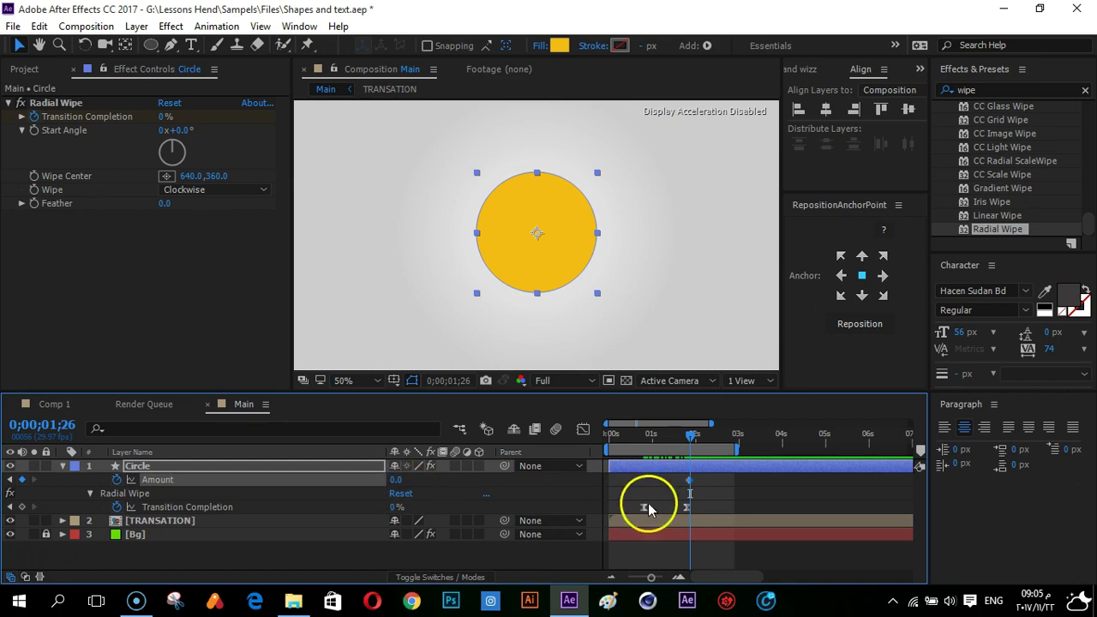
Align the circle's Amount keyframe with the wipe's end keyframe at 0;00;01;24 and add another Amount keyframe at 0;00;04;14
left_click(10, 507)
left_click(687, 484)
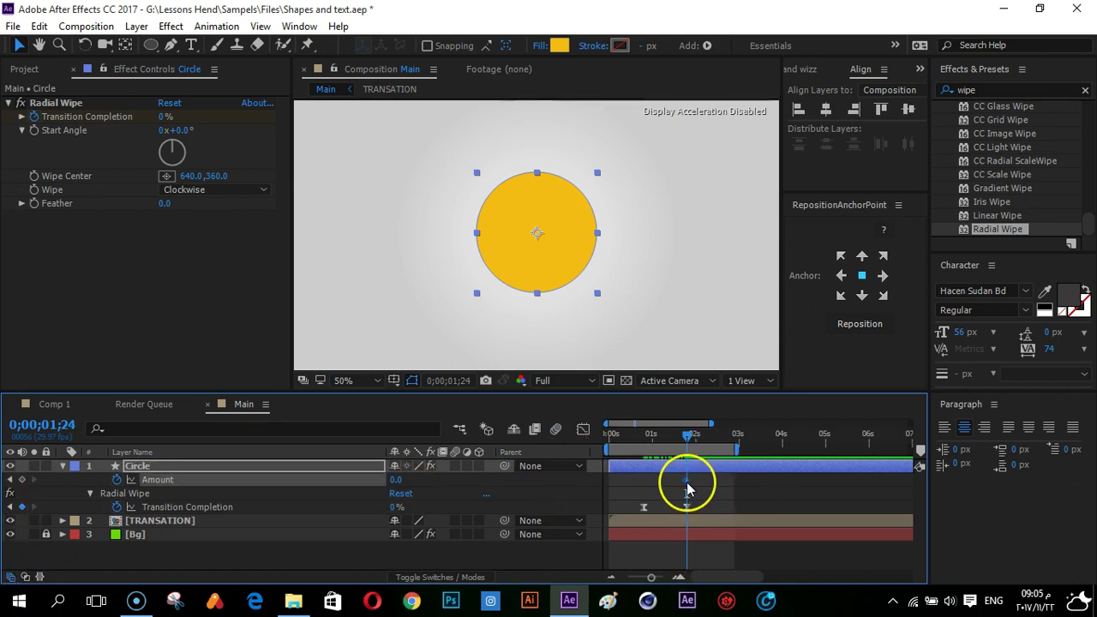
left_click(674, 483)
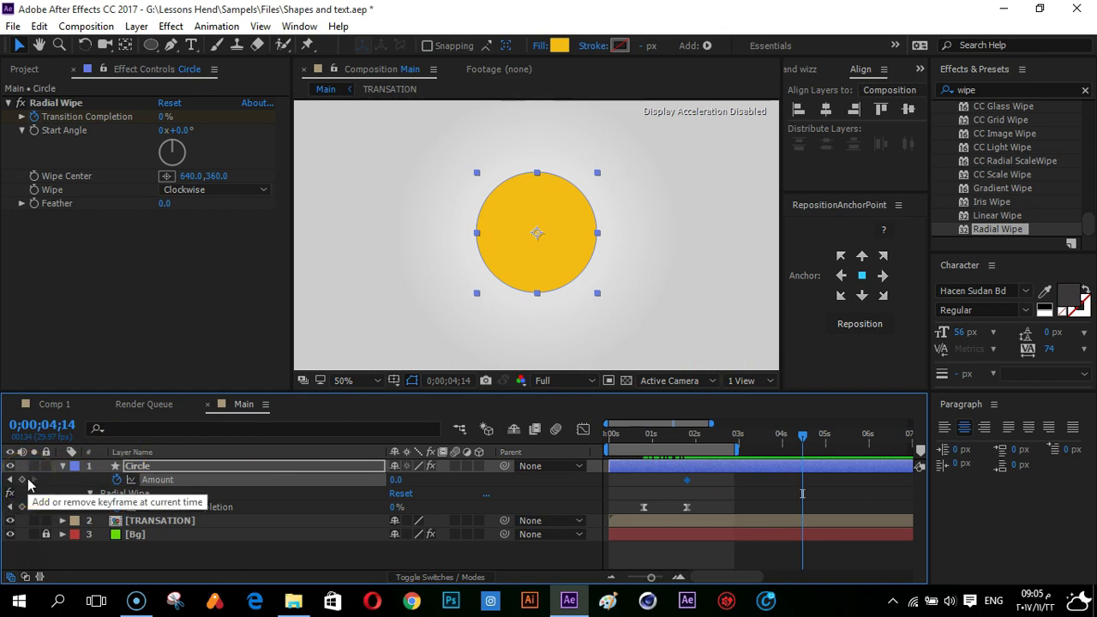
left_click(22, 480)
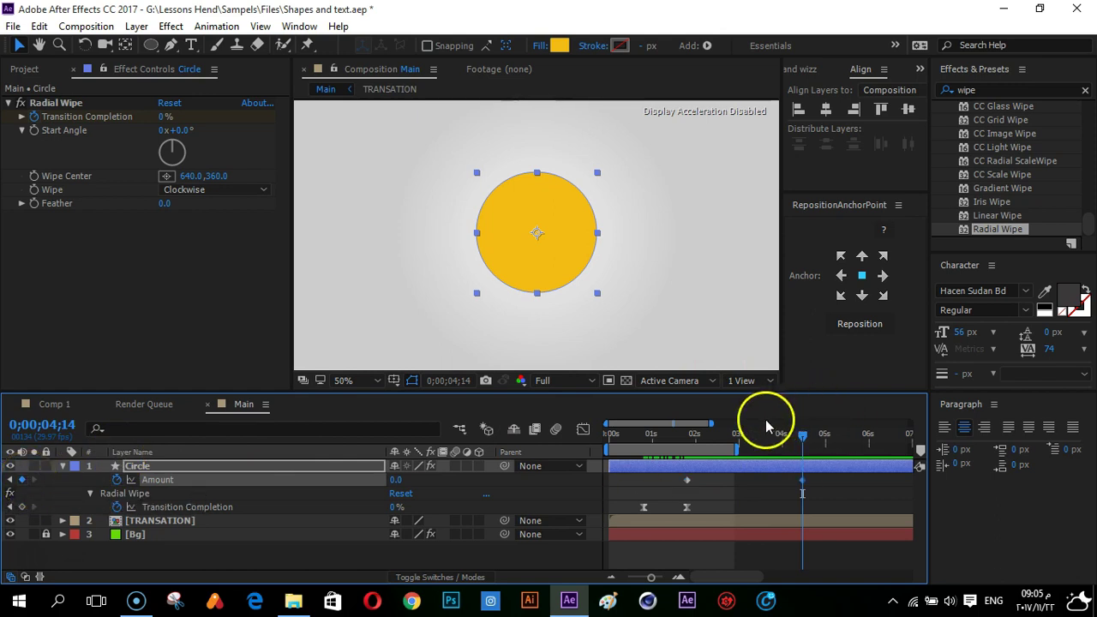
Extend the end of the work area to about 5 seconds and scrub through the circle's animation
left_click(813, 439)
left_click_drag(736, 449, 821, 448)
left_click(789, 438)
left_click_drag(708, 445, 772, 460)
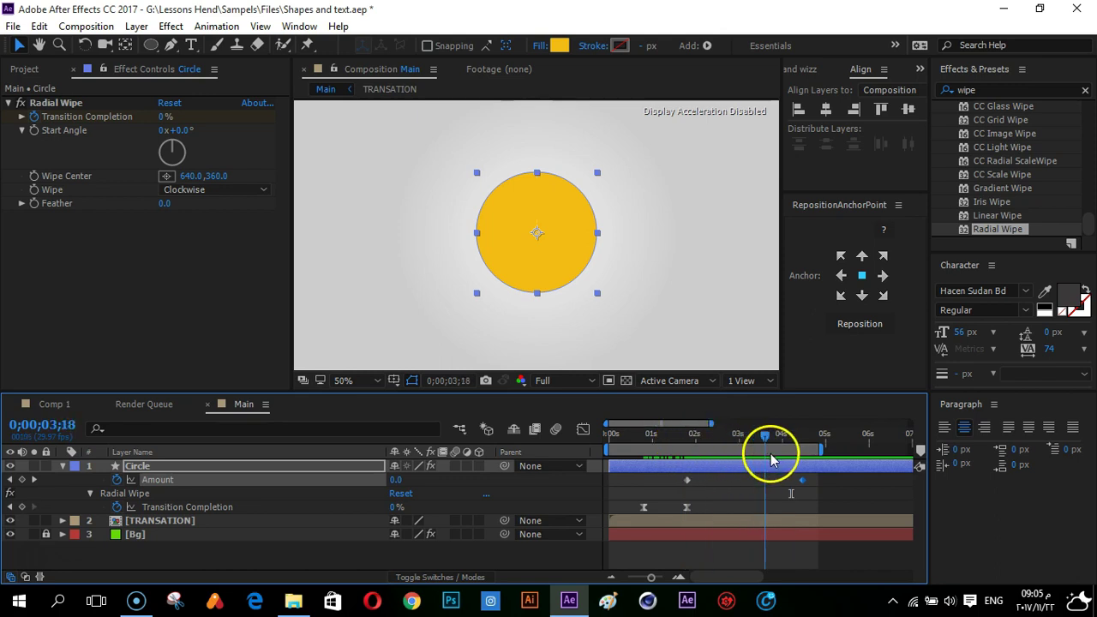
Apply Ease and Wizz's Elastic easing with type Out to both Amount keyframes of the circle
left_click(728, 486)
left_click(827, 436)
left_click(815, 483)
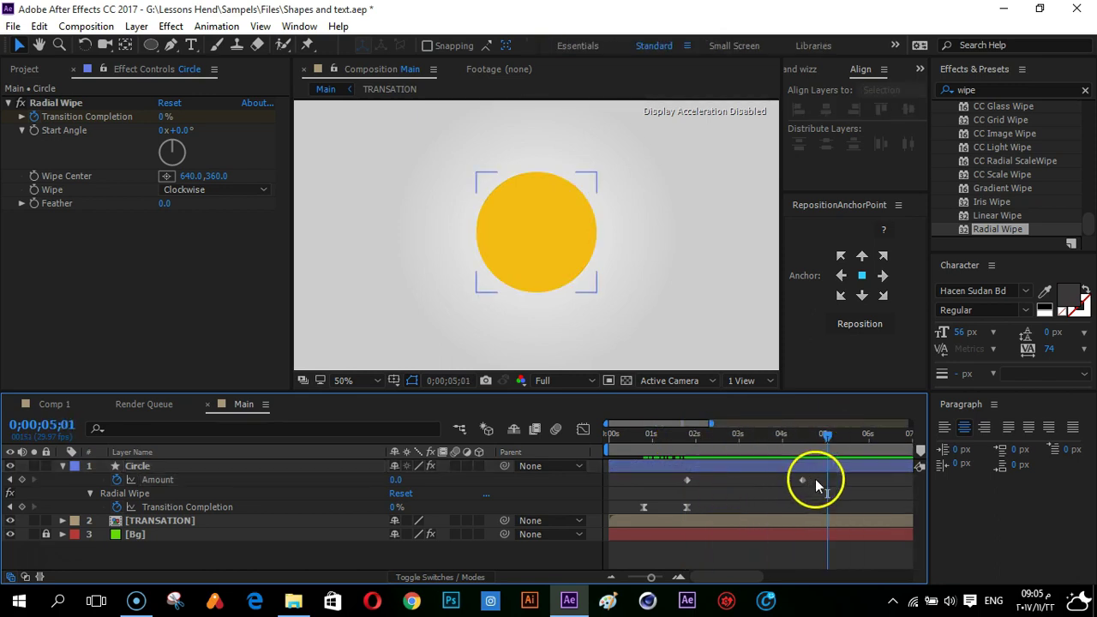
left_click_drag(827, 493, 673, 455)
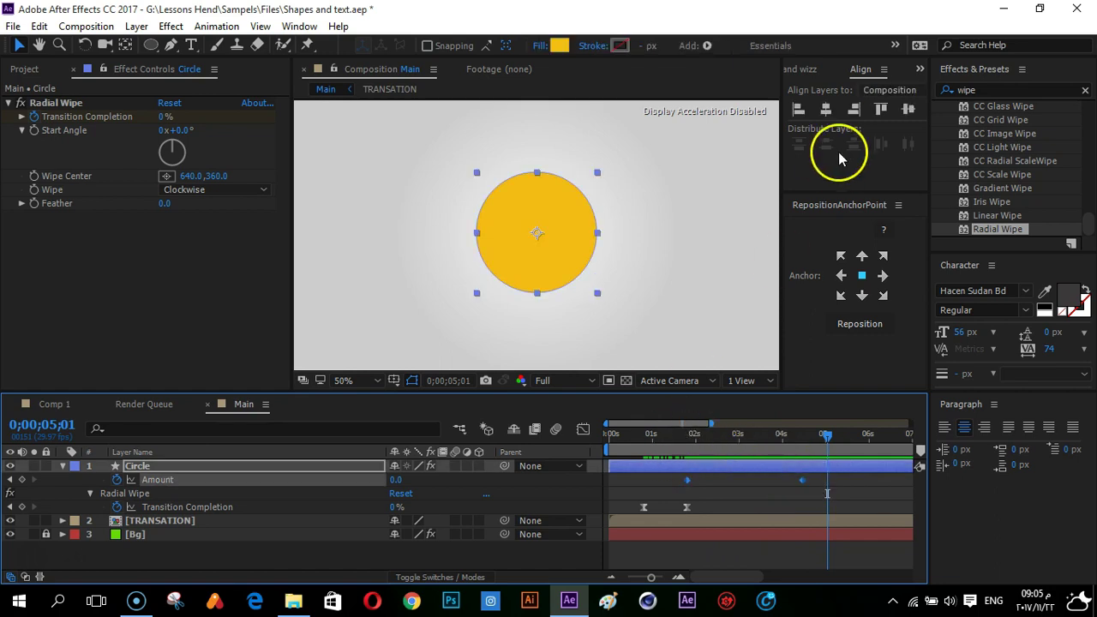
left_click(807, 70)
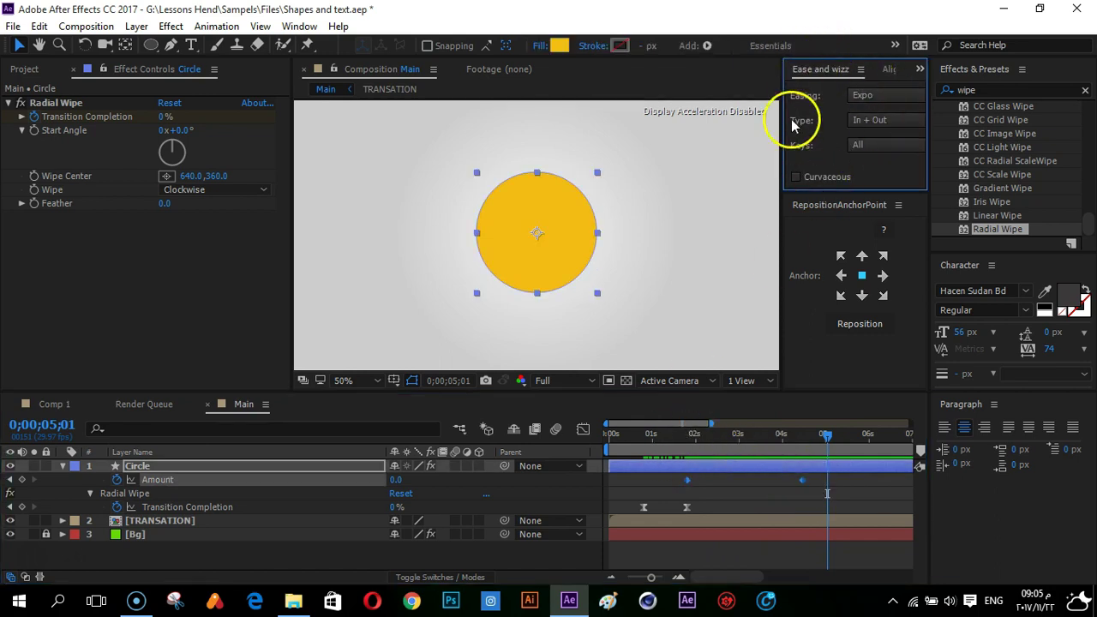
left_click(887, 95)
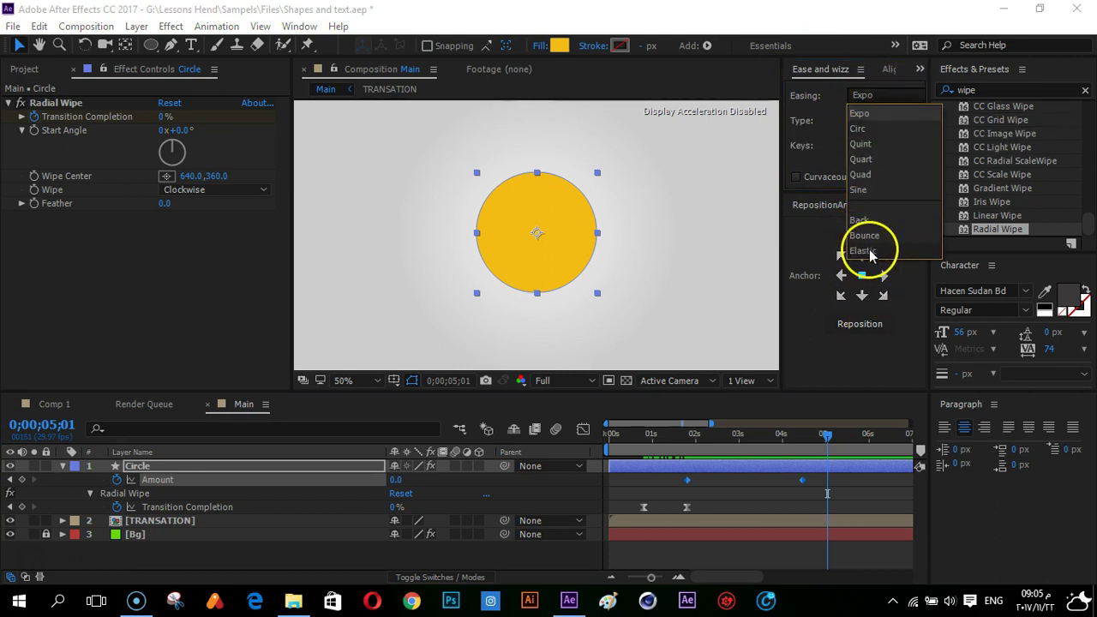
left_click(868, 252)
left_click(879, 120)
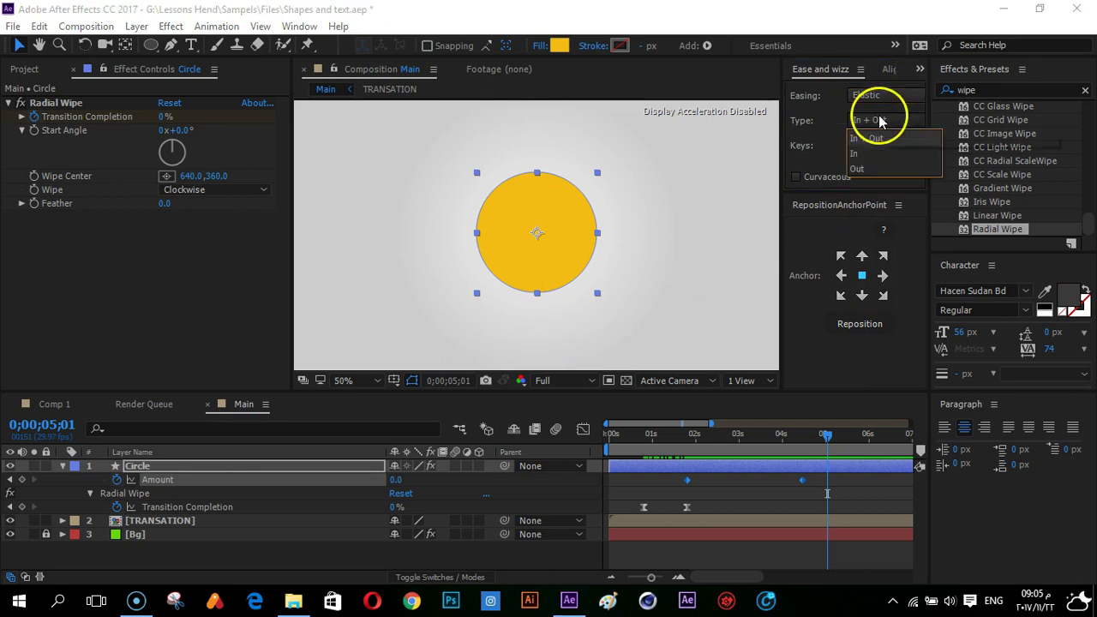
left_click(866, 169)
left_click_drag(859, 192, 858, 245)
left_click(877, 208)
Set the work area from 0;00;01;19 to 0;00;04;26 and preview the circle's eased deformation
left_click(691, 437)
left_click(821, 438)
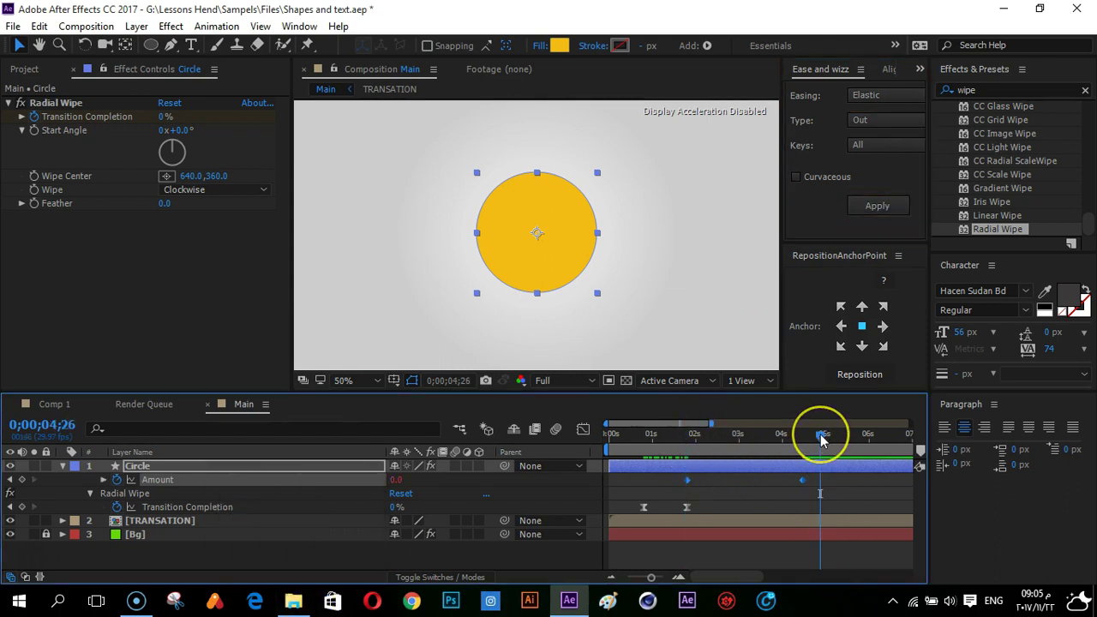
key("n")
left_click(681, 435)
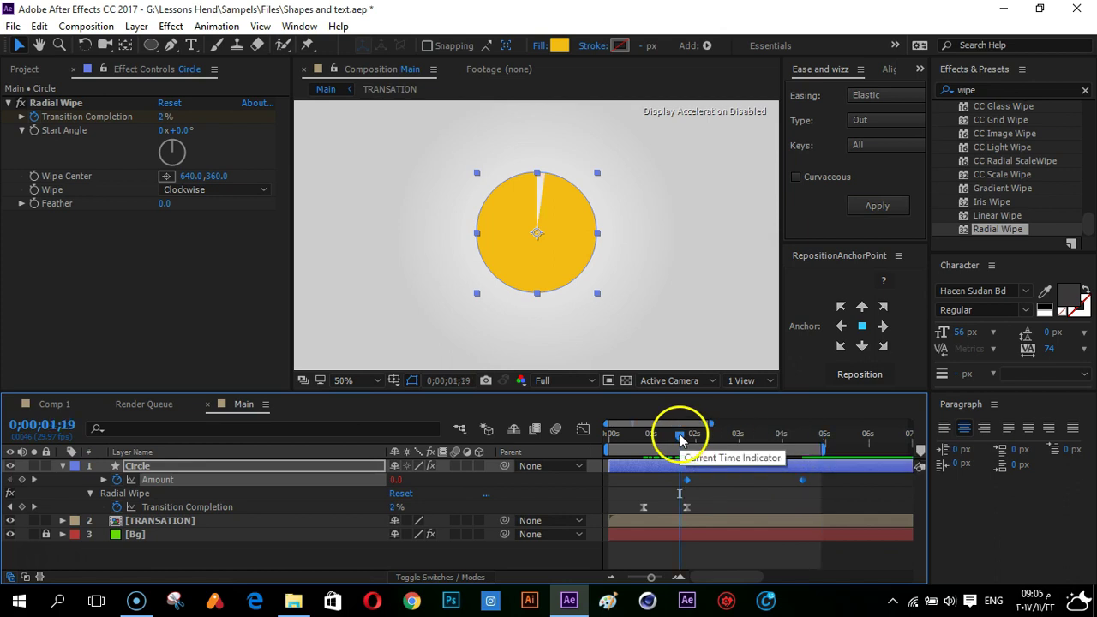
key("b")
key("space")
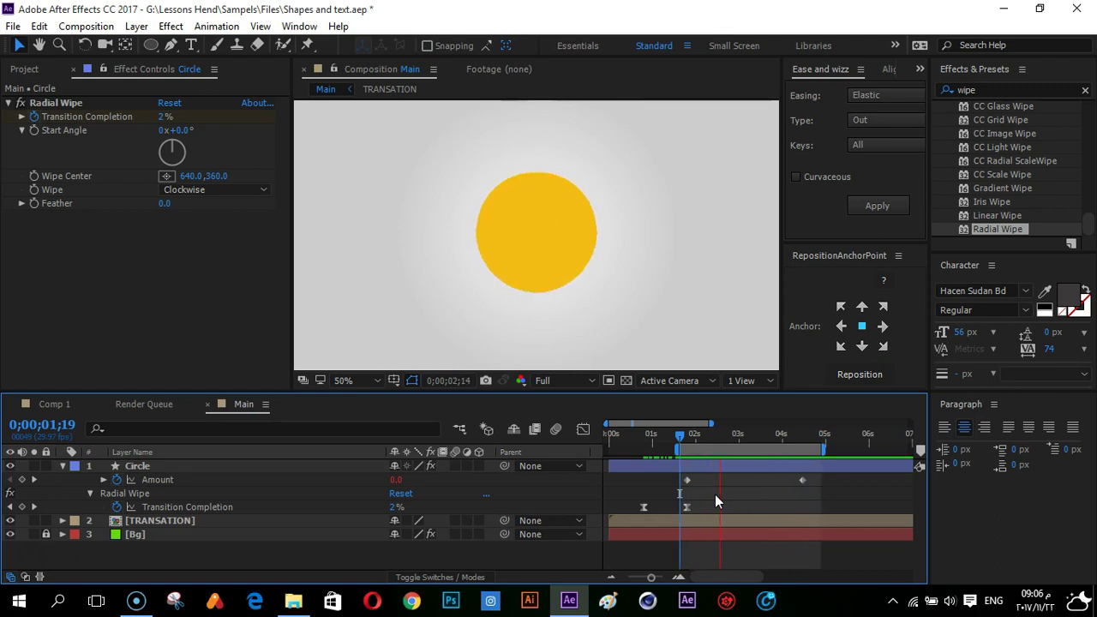
left_click(761, 433)
left_click_drag(762, 434, 794, 444)
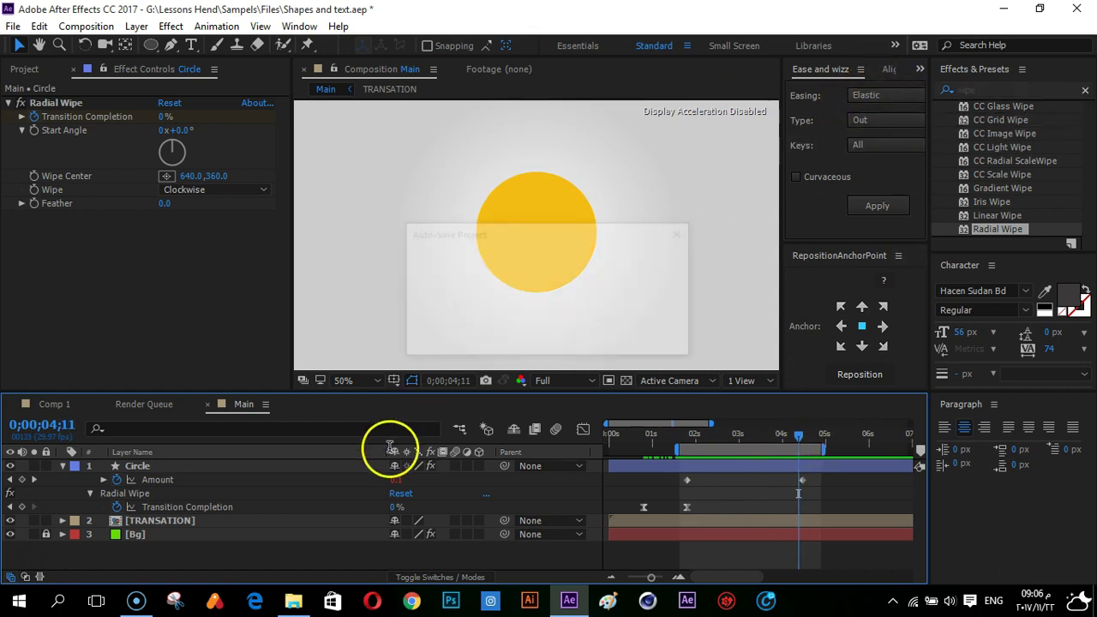
Collapse the Circle layer's properties and hide all three layers, with the Ellipse tool active
left_click(42, 480)
left_click(60, 468)
left_click(158, 536)
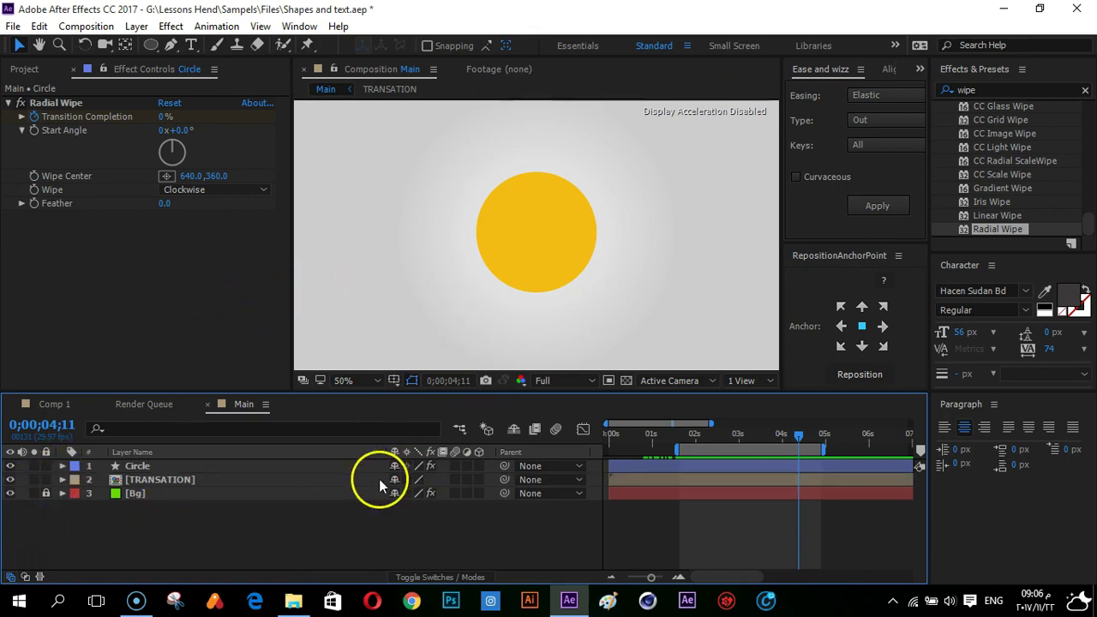
left_click(151, 45)
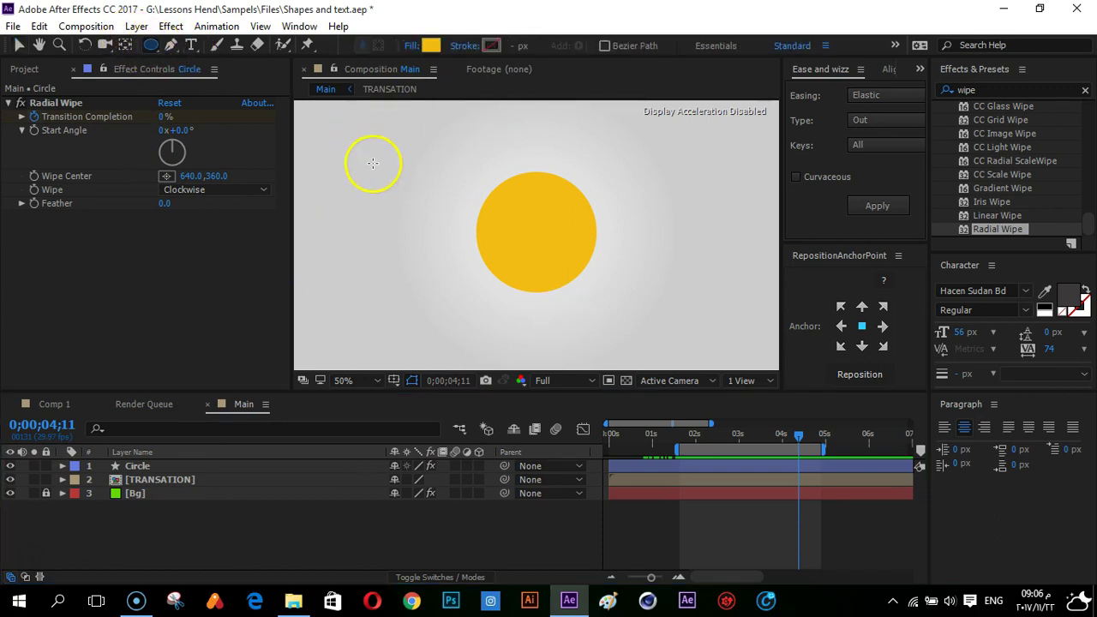
left_click_drag(9, 466, 10, 494)
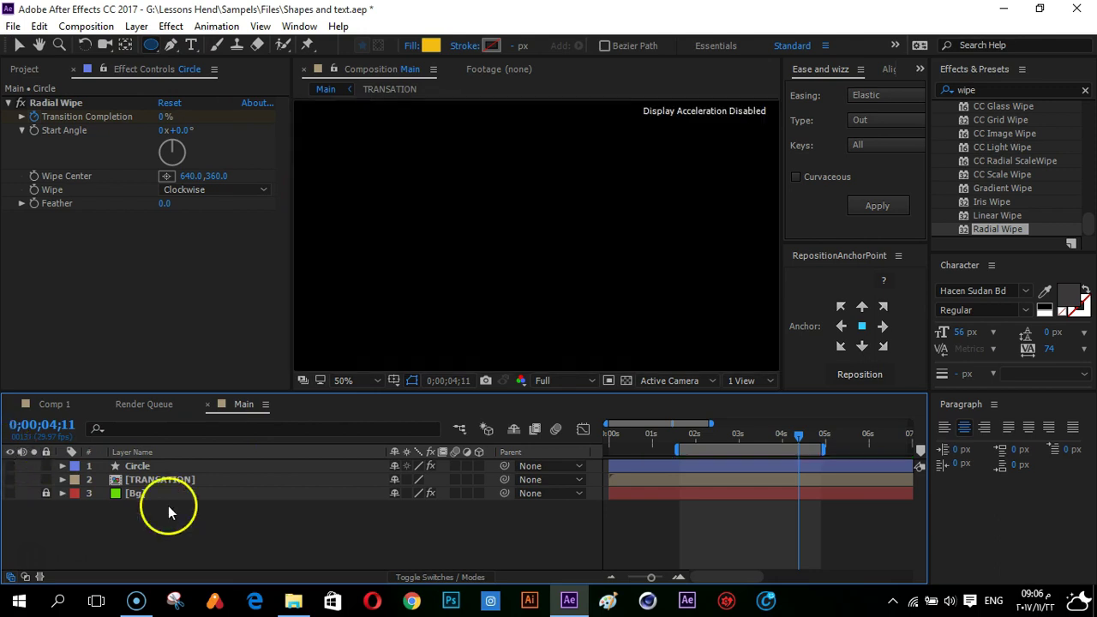
mouse_move(532, 161)
left_mouse_down()
mouse_move(438, 247)
mouse_move(428, 270)
left_mouse_up()
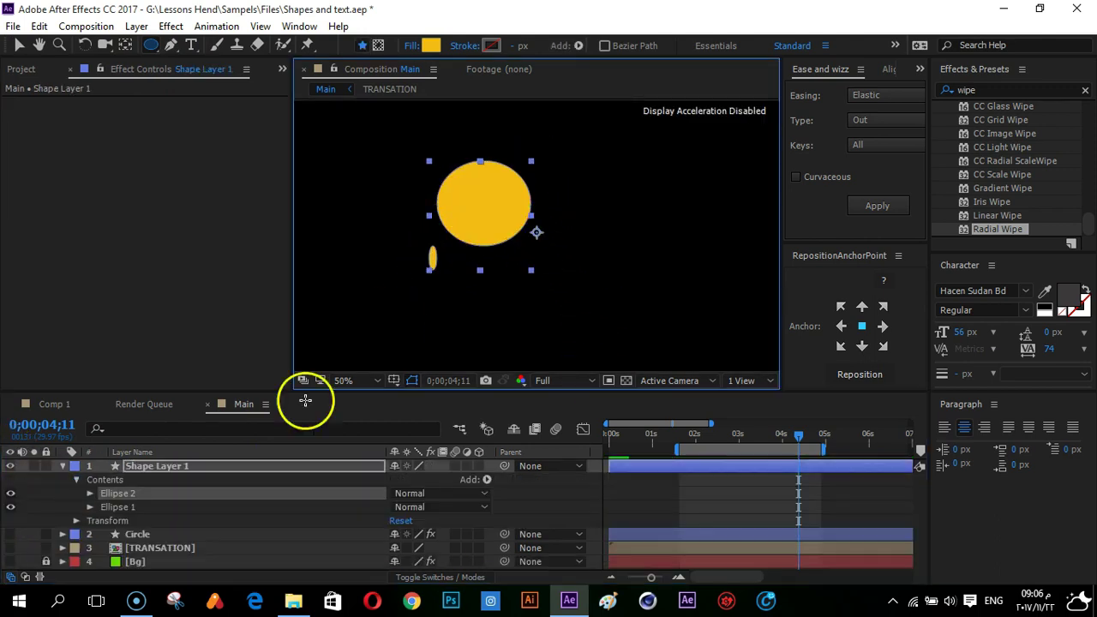
left_click(146, 467)
key("Delete")
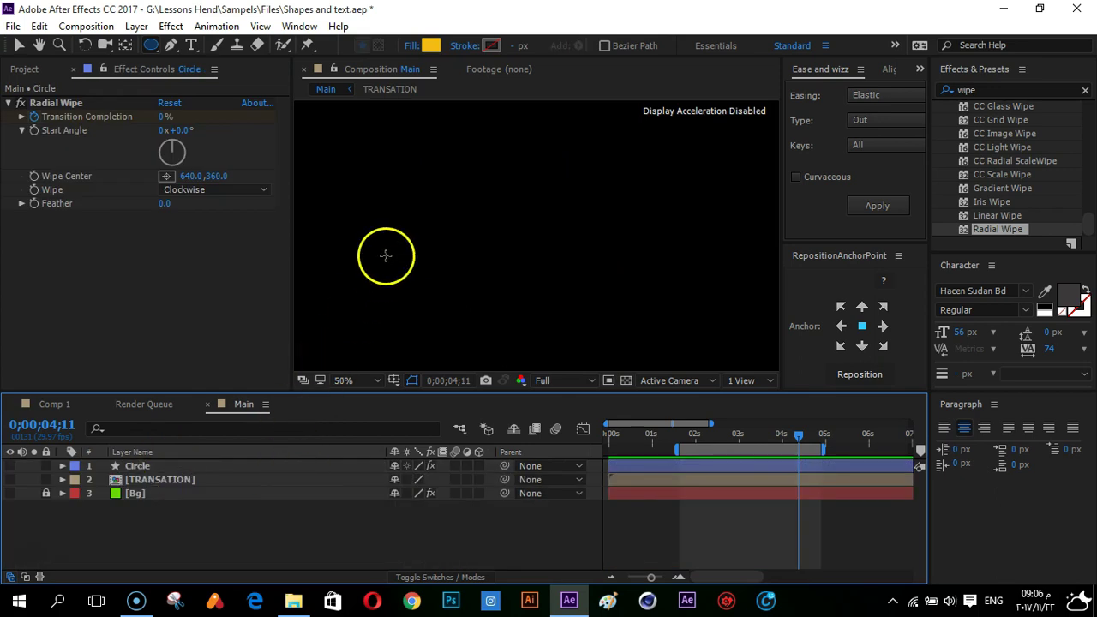
Draw a yellow test circle left of the composition's center and center its anchor point
left_click_drag(394, 243, 473, 291)
left_click(860, 374)
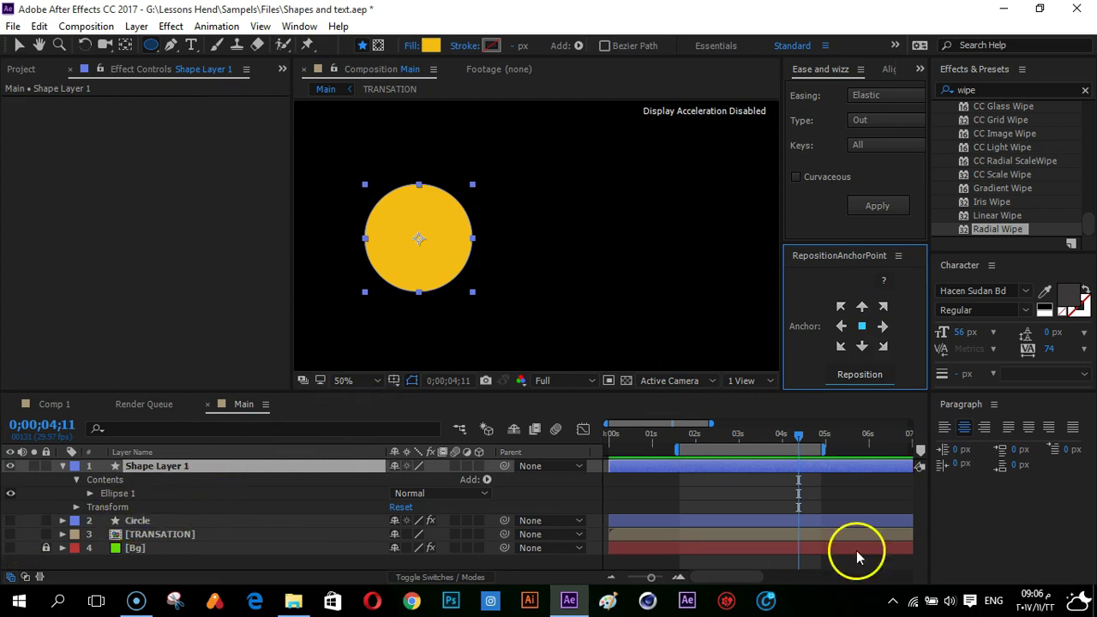
Add Scale keyframes to the new test circle at 0;00;04;11 and 0;00;01;28, and select both keyframes
key("s")
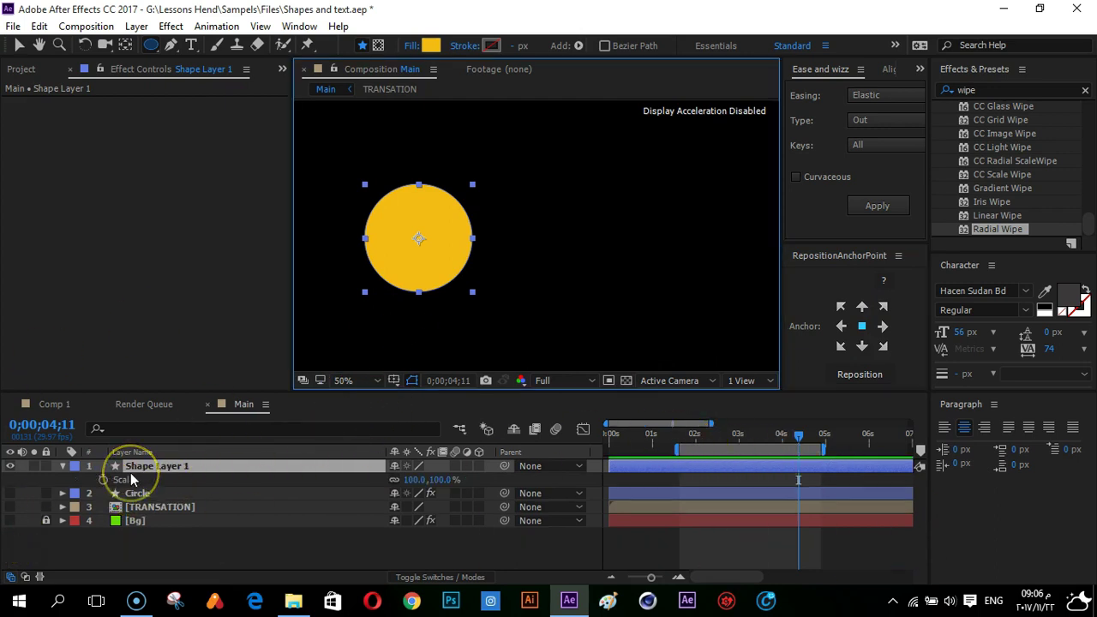
left_click(102, 481)
left_click_drag(651, 434, 695, 444)
left_click(22, 480)
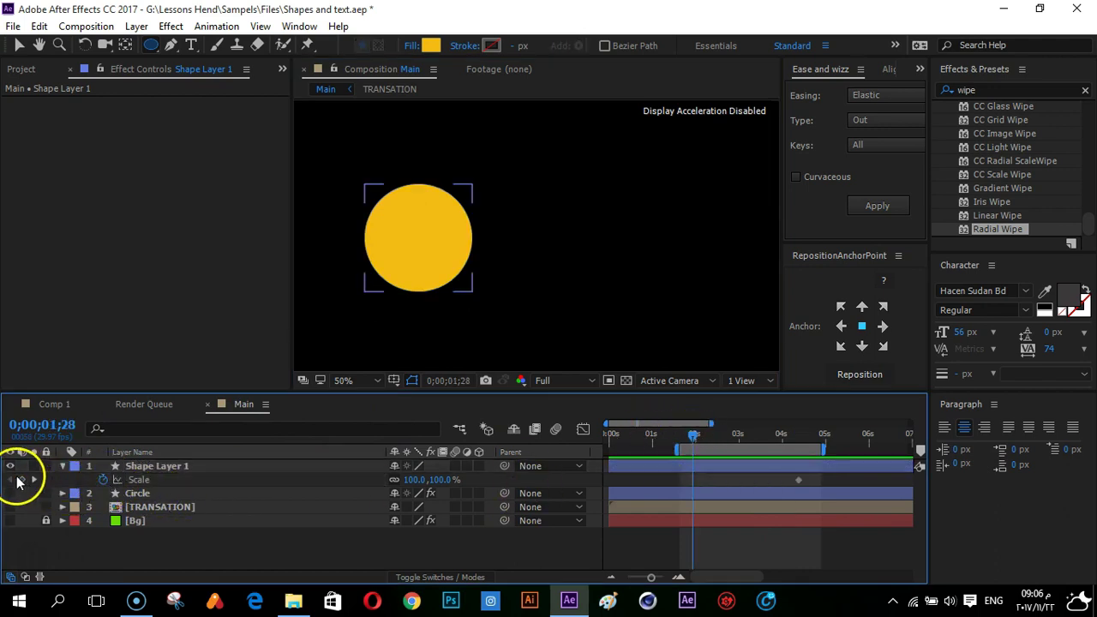
left_click(155, 466)
left_click_drag(803, 478, 652, 489)
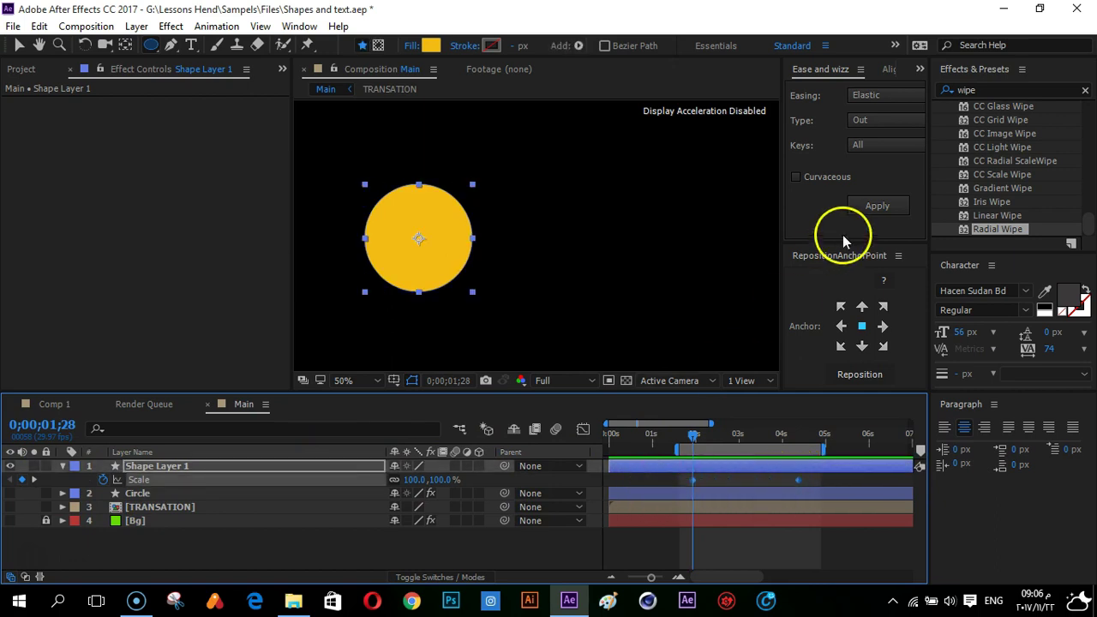
Apply Elastic Out easing to both Scale keyframes of the test circle and scrub through the bounce up to 0;00;04;10
left_click(877, 207)
left_click(726, 481)
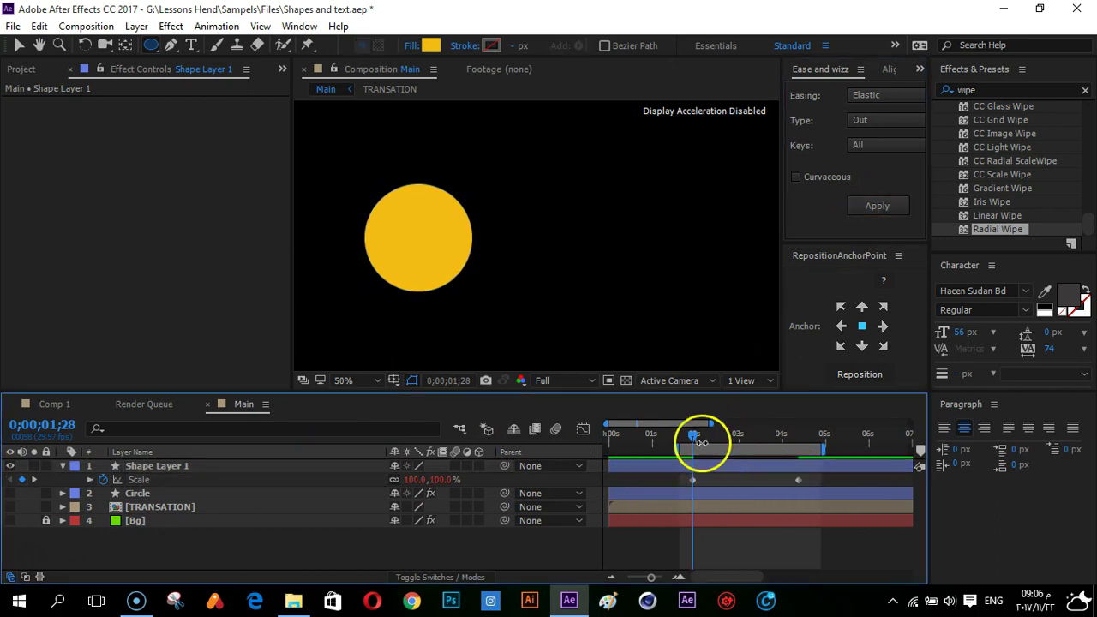
left_click_drag(695, 435, 801, 440)
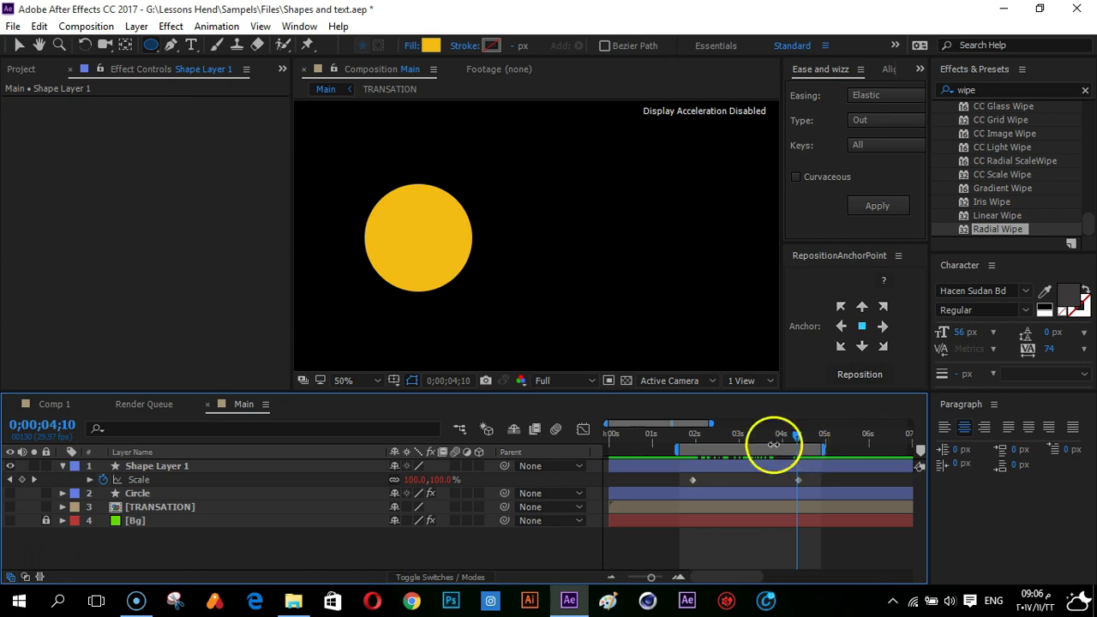
left_click(260, 470)
left_click(260, 470)
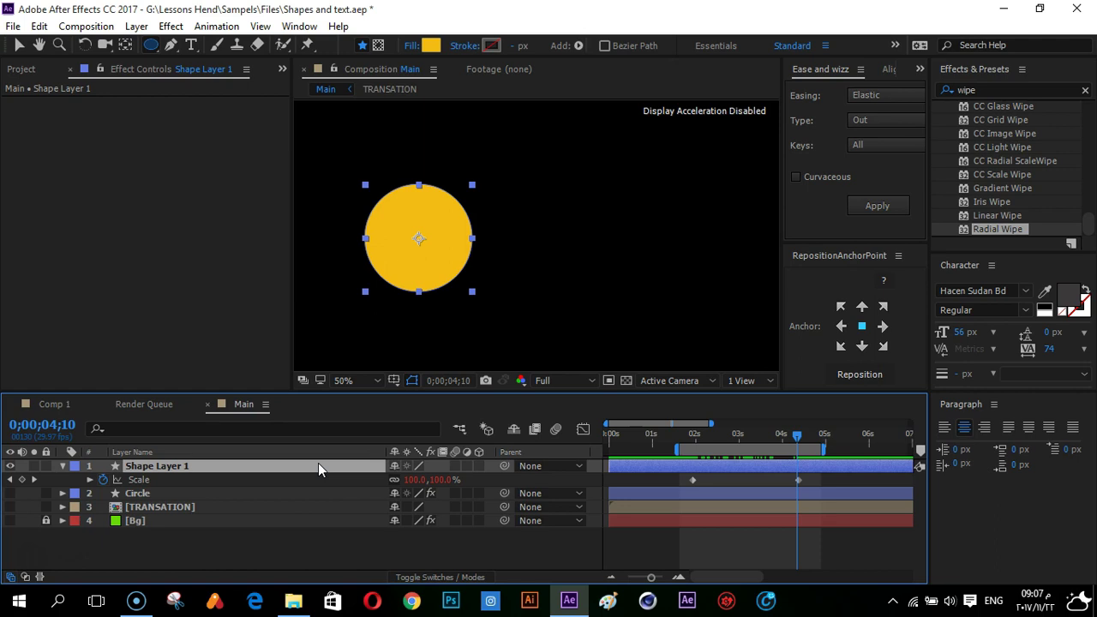
mouse_move(718, 439)
left_mouse_down()
mouse_move(690, 439)
mouse_move(714, 448)
left_mouse_up()
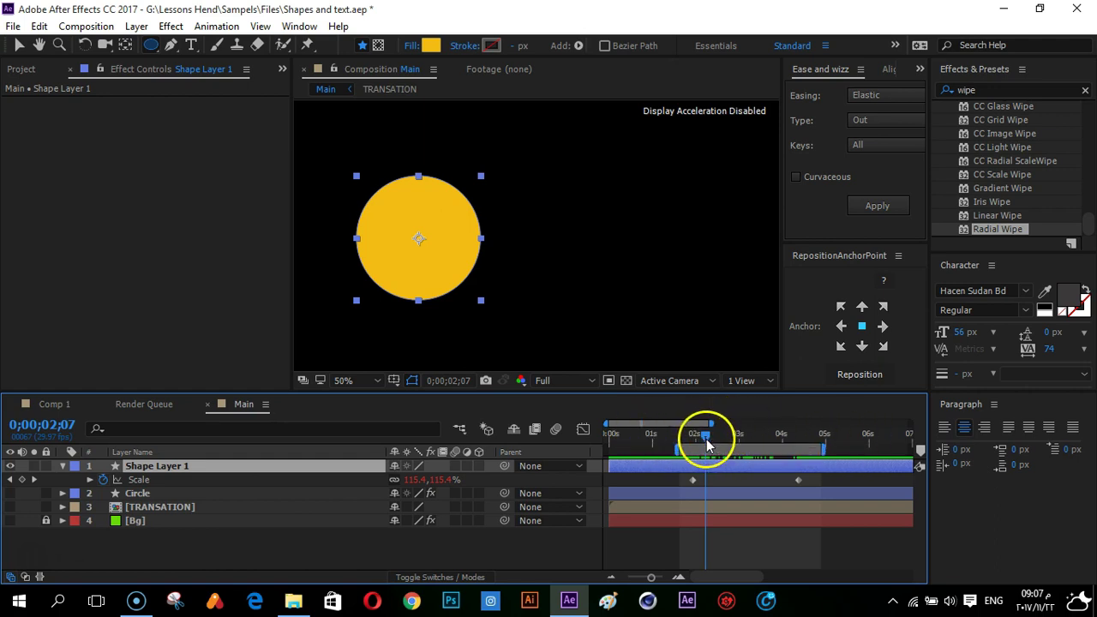
left_click_drag(705, 436, 712, 439)
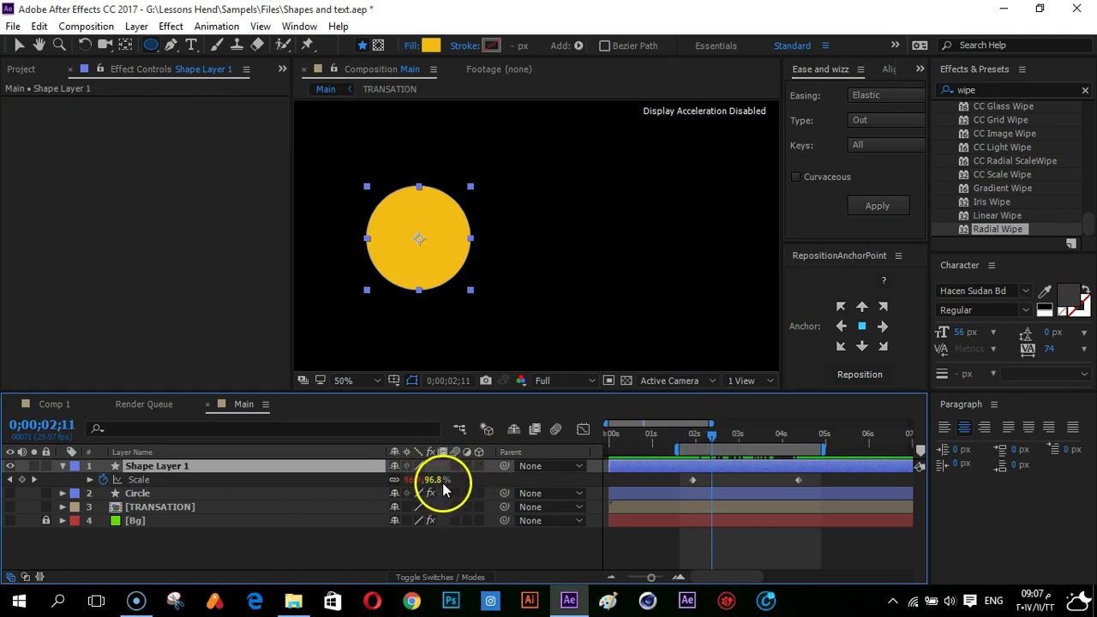
left_click_drag(708, 441, 795, 443)
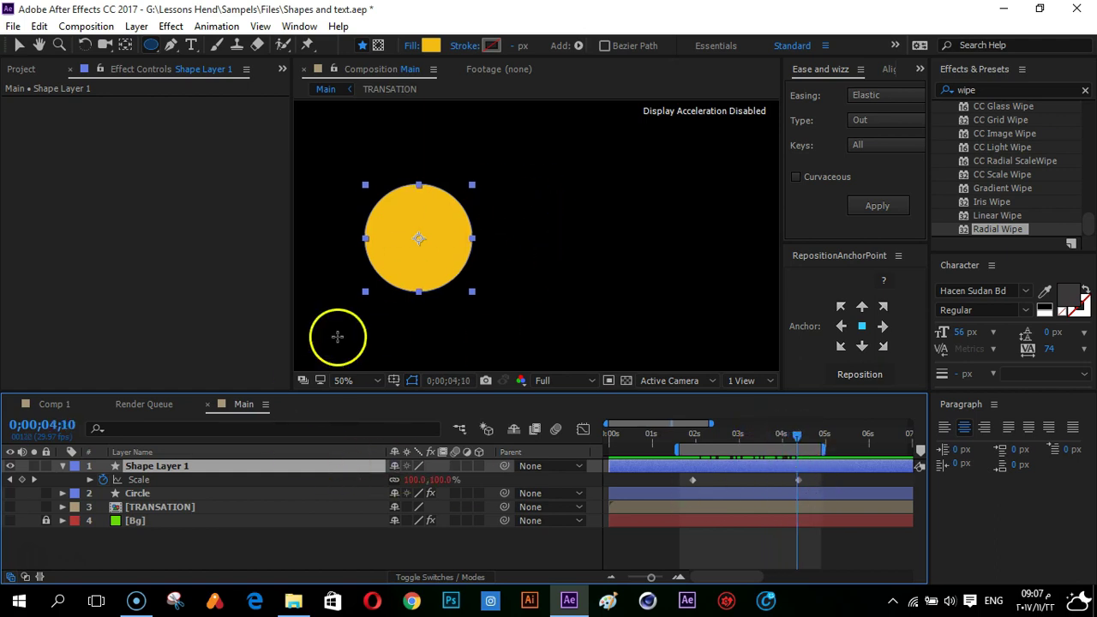
Delete the test circle layer and make the Circle, TRANSATION and Bg layers visible again
key("Delete")
left_click(174, 465)
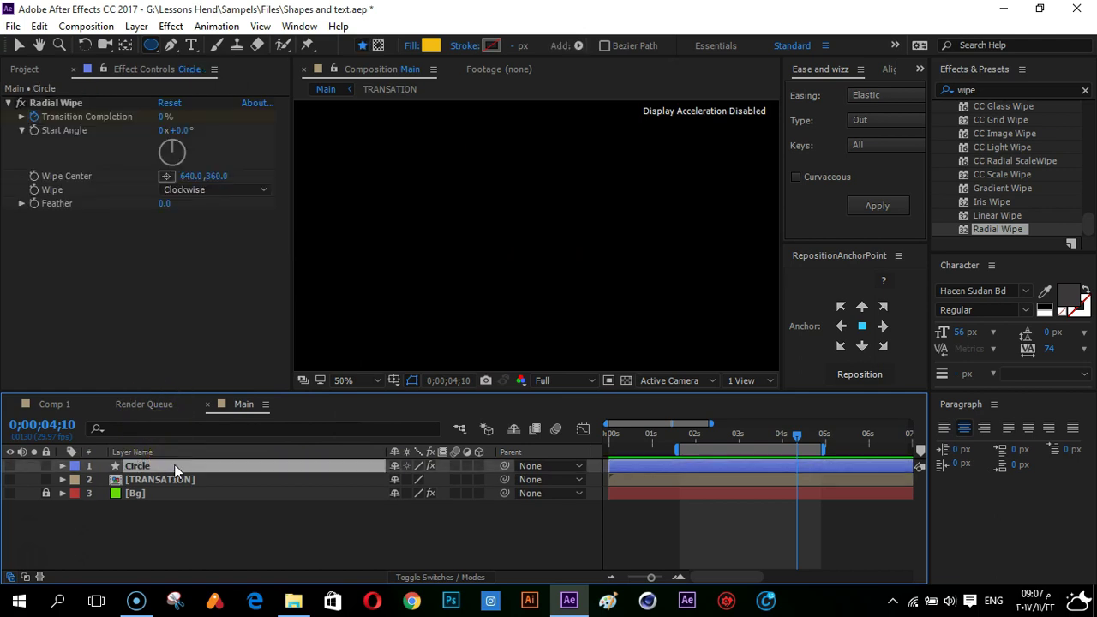
left_click_drag(10, 490, 12, 460)
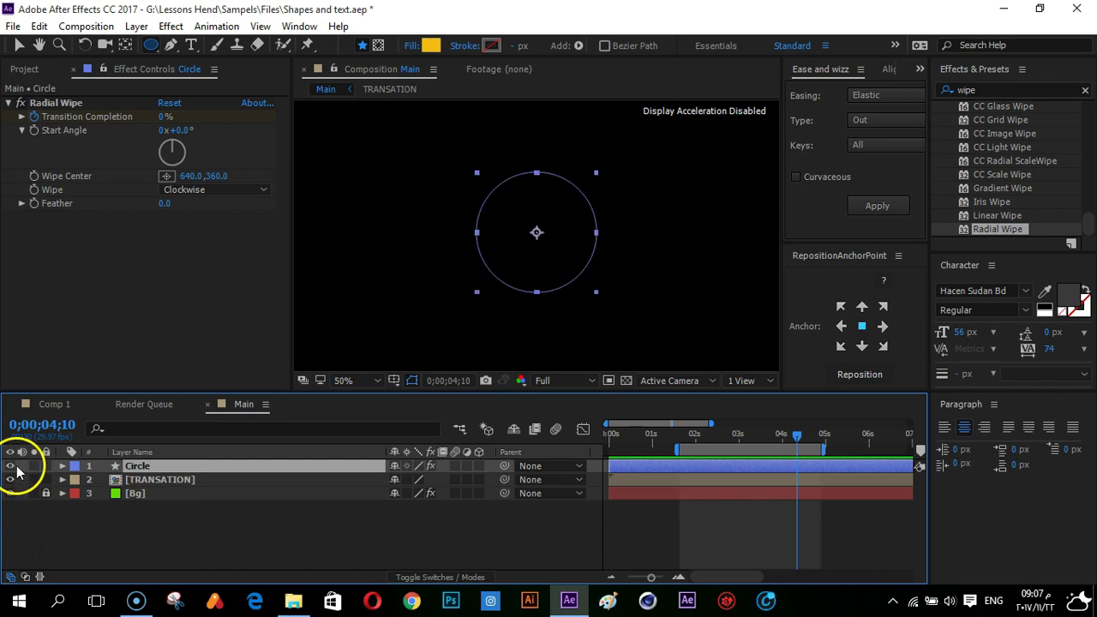
Reveal the Circle layer's keyframes and scrub through its Pucker & Bloat deformation from 0;00;01;24 to 0;00;04;13
key("u")
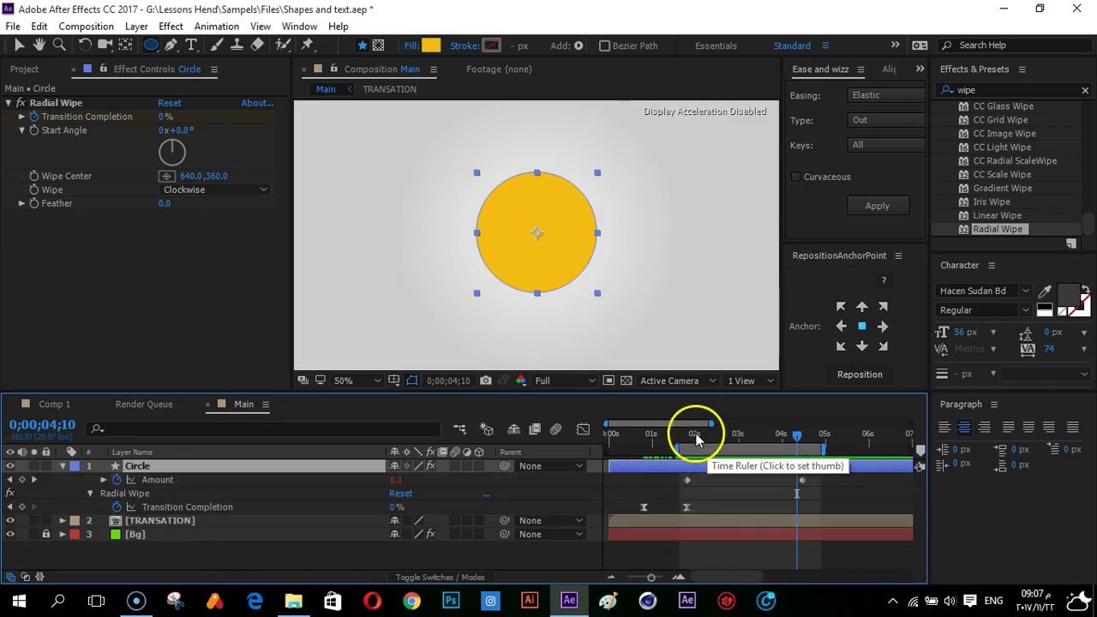
left_click(694, 435)
left_click_drag(694, 436, 688, 437)
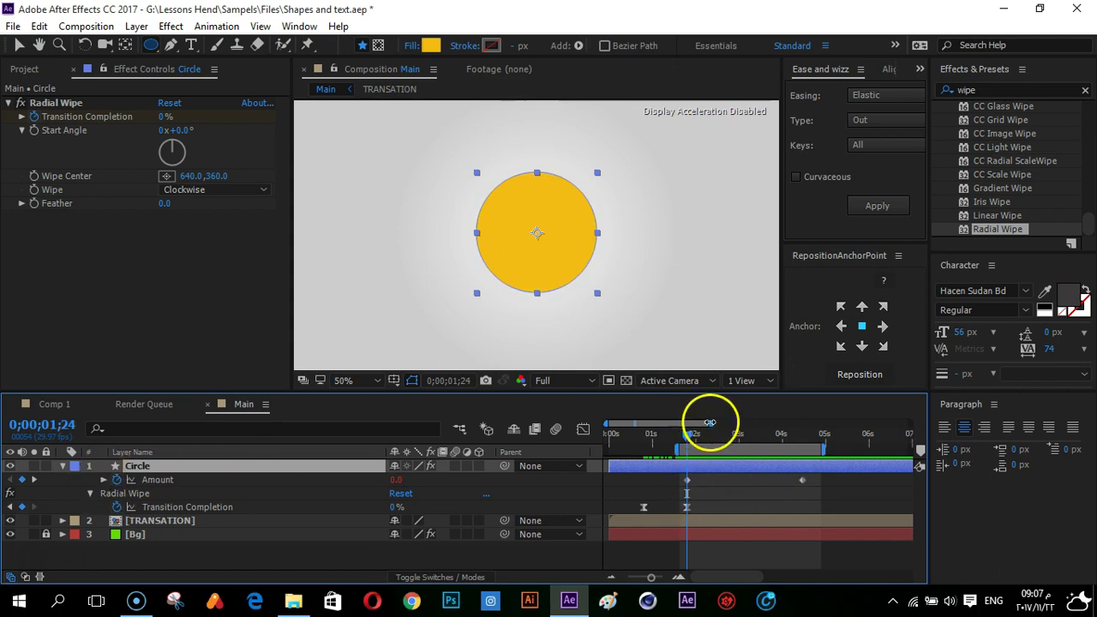
mouse_move(691, 437)
left_mouse_down()
mouse_move(711, 439)
mouse_move(693, 439)
left_mouse_up()
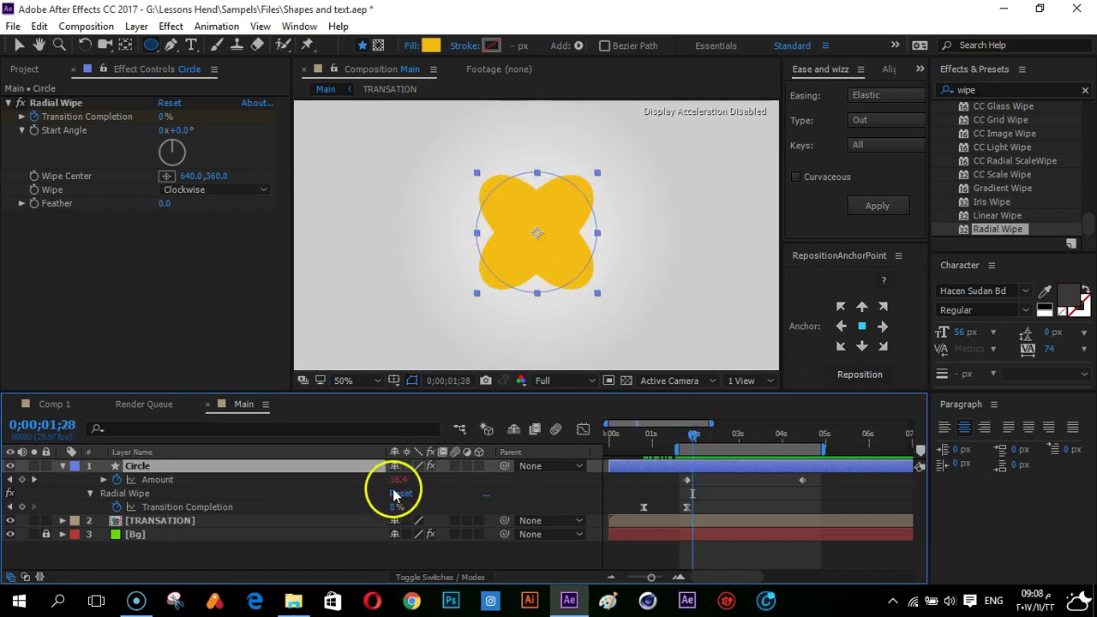
left_click_drag(693, 437, 801, 449)
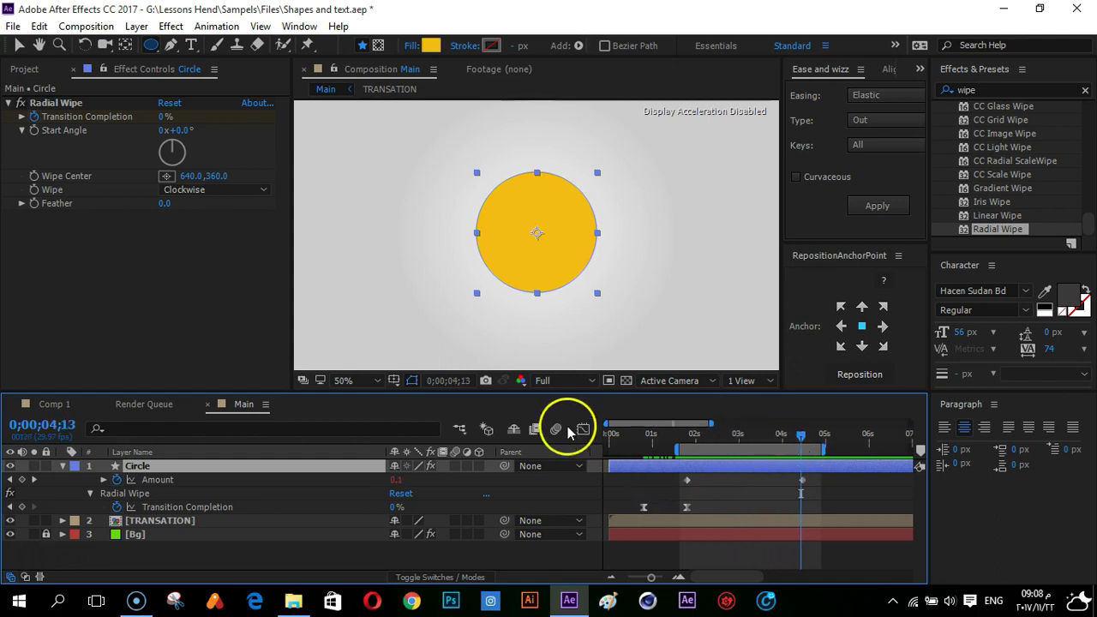
Examine the circle's flip around 0;00;04;08 in Comp 1, previewing it from 0;00;01;13
left_click(56, 403)
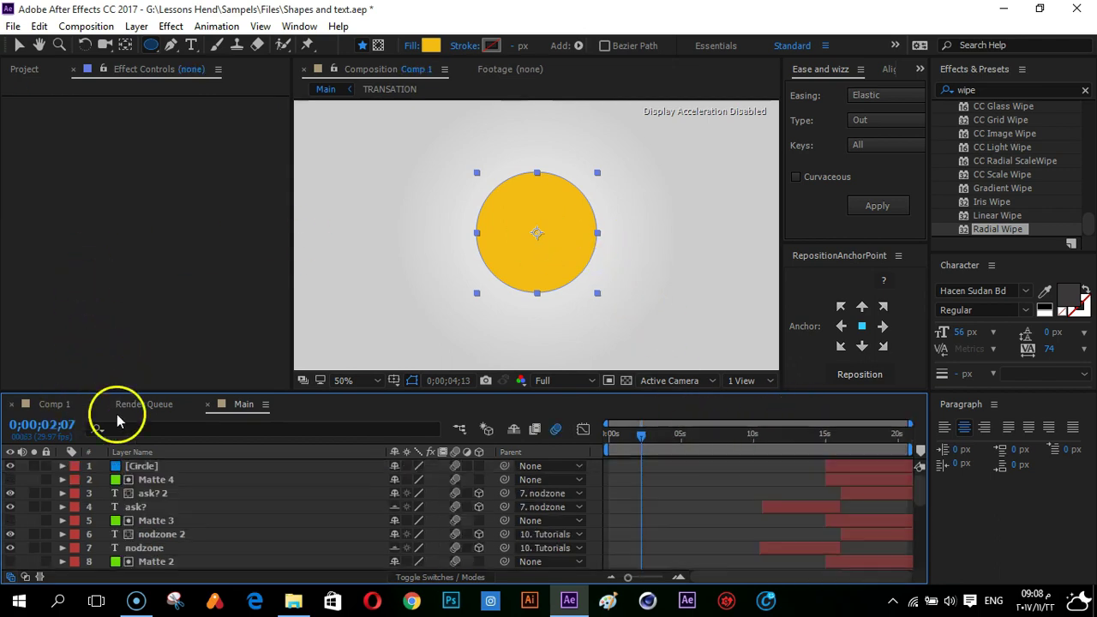
left_click_drag(733, 434, 671, 436)
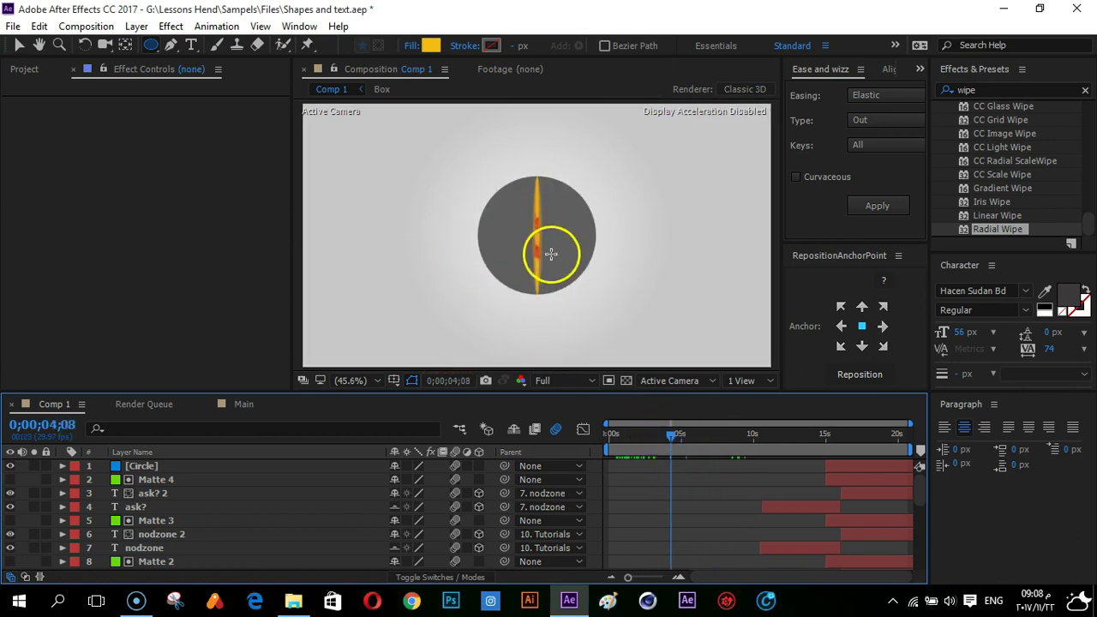
left_click(630, 440)
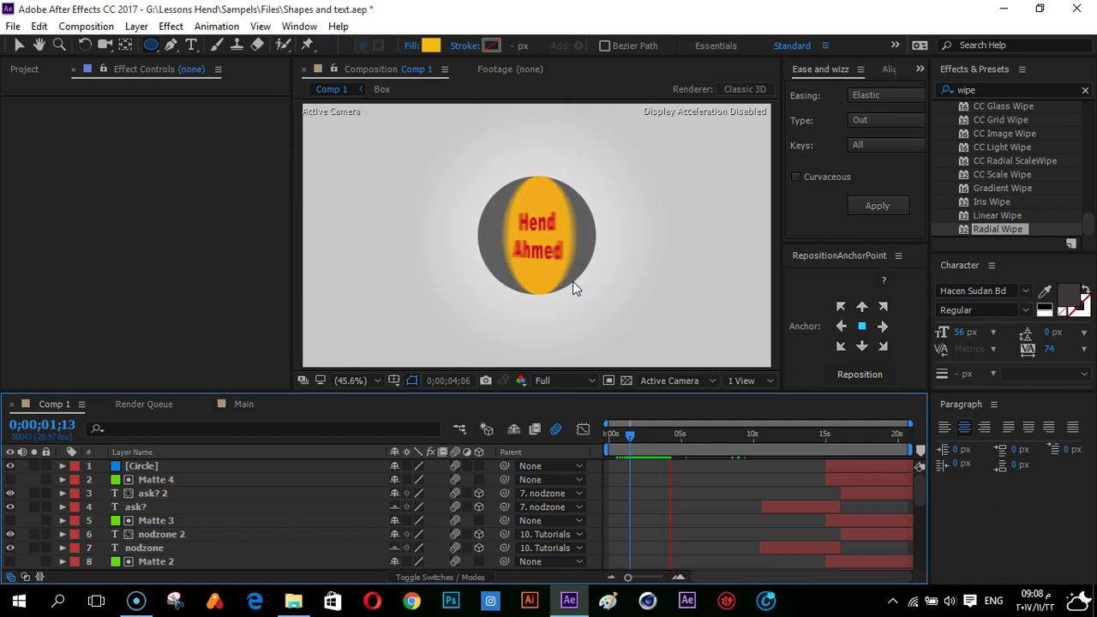
left_click(534, 267)
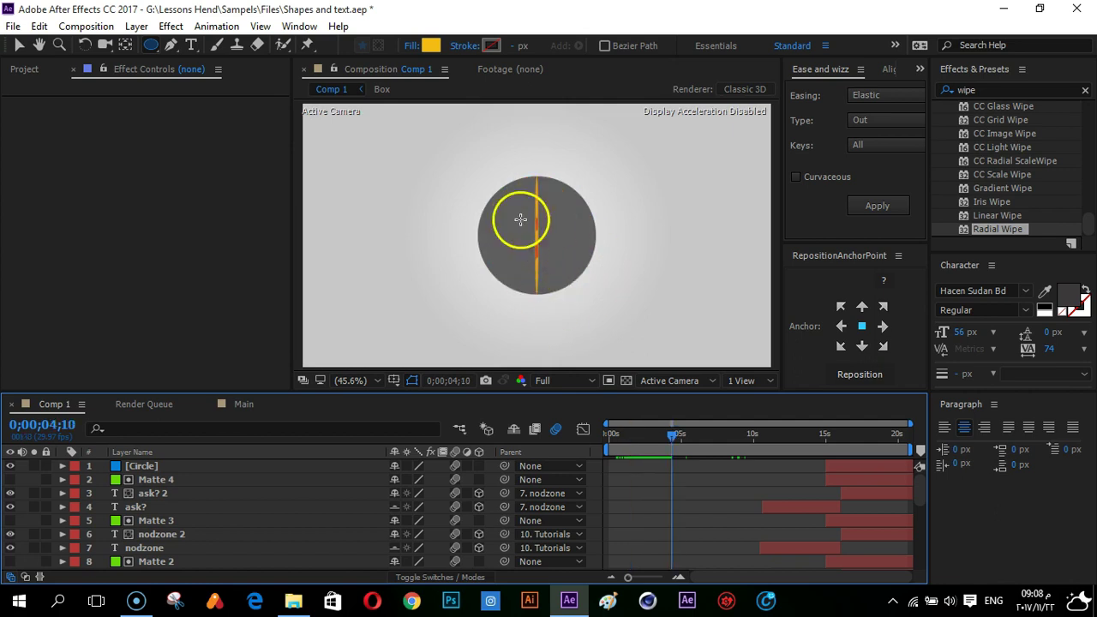
Try a 21° flat rotation on the Circle layer in Main, and reset its Rotation to 0°
left_click(251, 403)
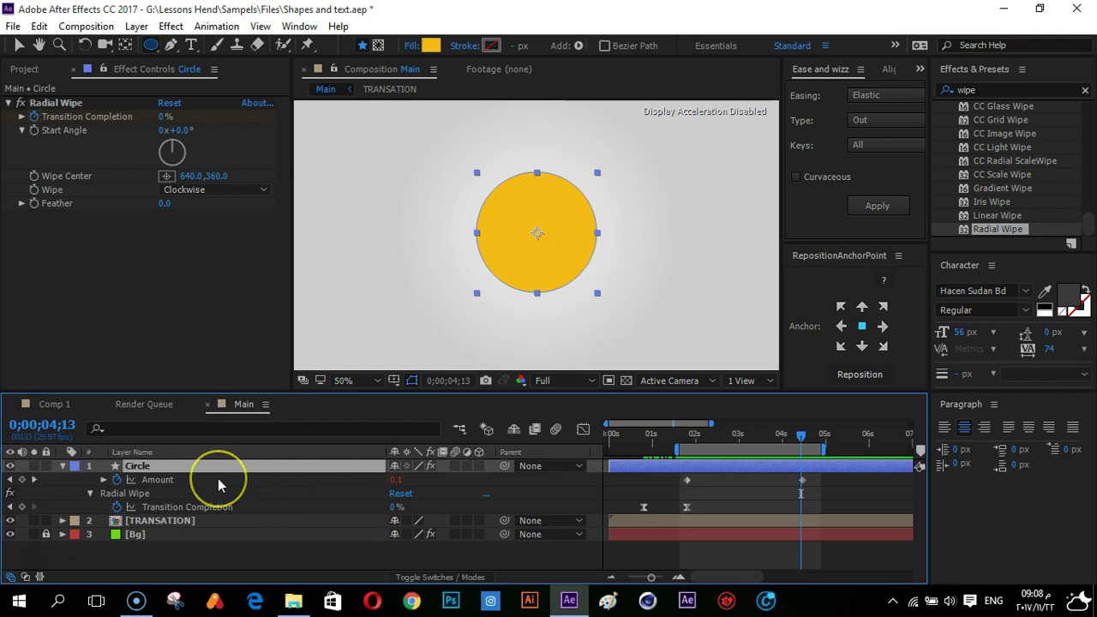
key("r")
mouse_move(404, 478)
left_mouse_down()
mouse_move(455, 478)
mouse_move(387, 470)
left_mouse_up()
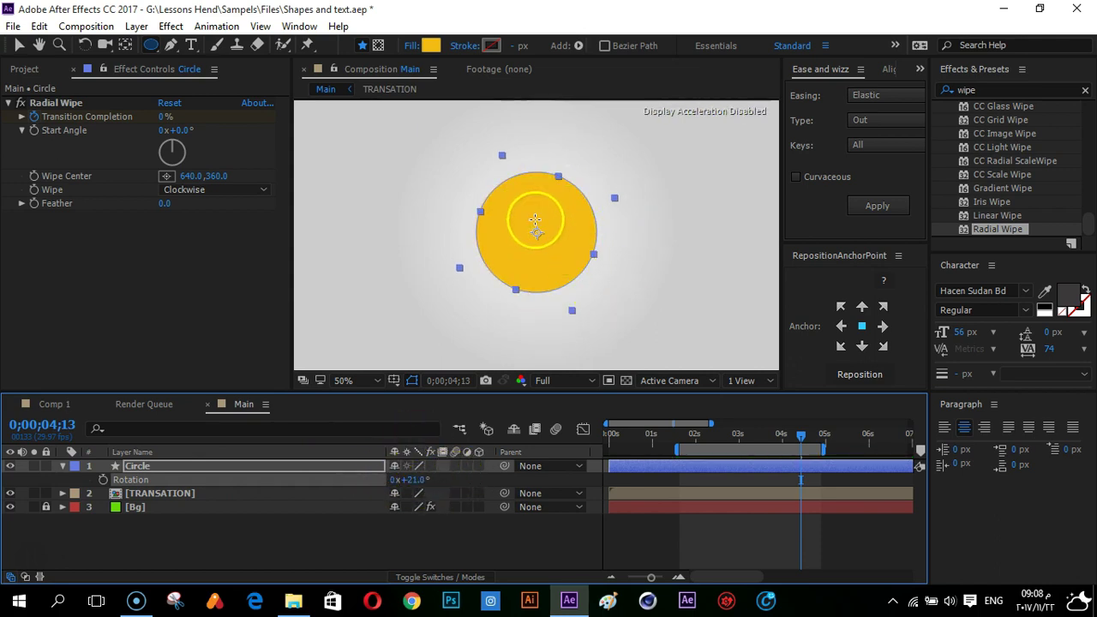
left_click(419, 480)
key("Return")
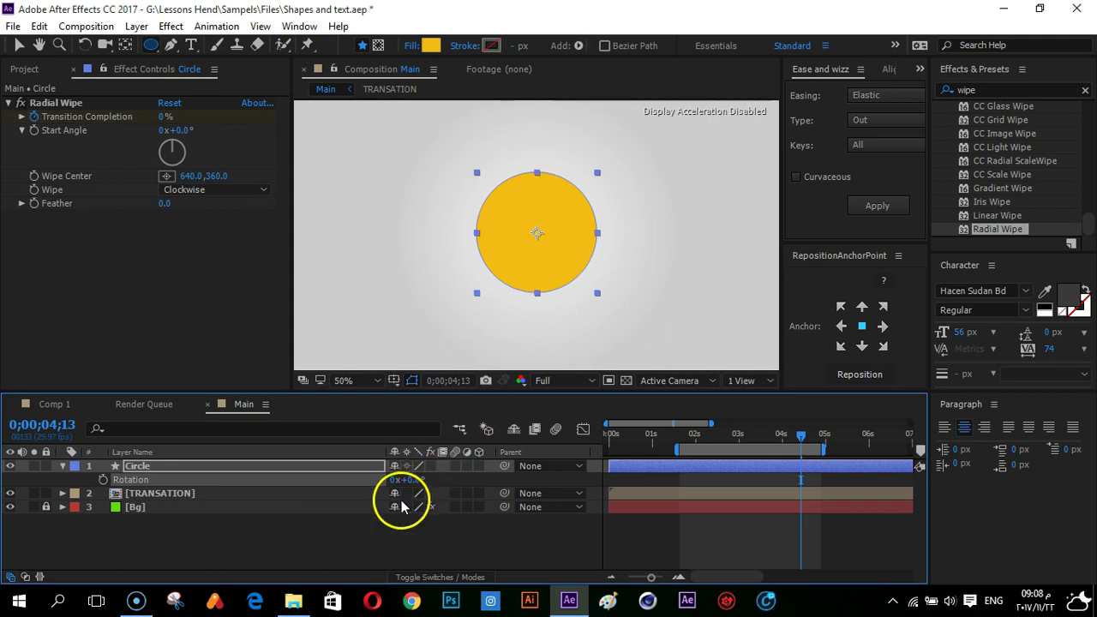
Examine the frames of the circle's flip from 0;00;04;02 to 0;00;04;06 in Comp 1
left_click(61, 408)
left_click_drag(652, 434, 668, 437)
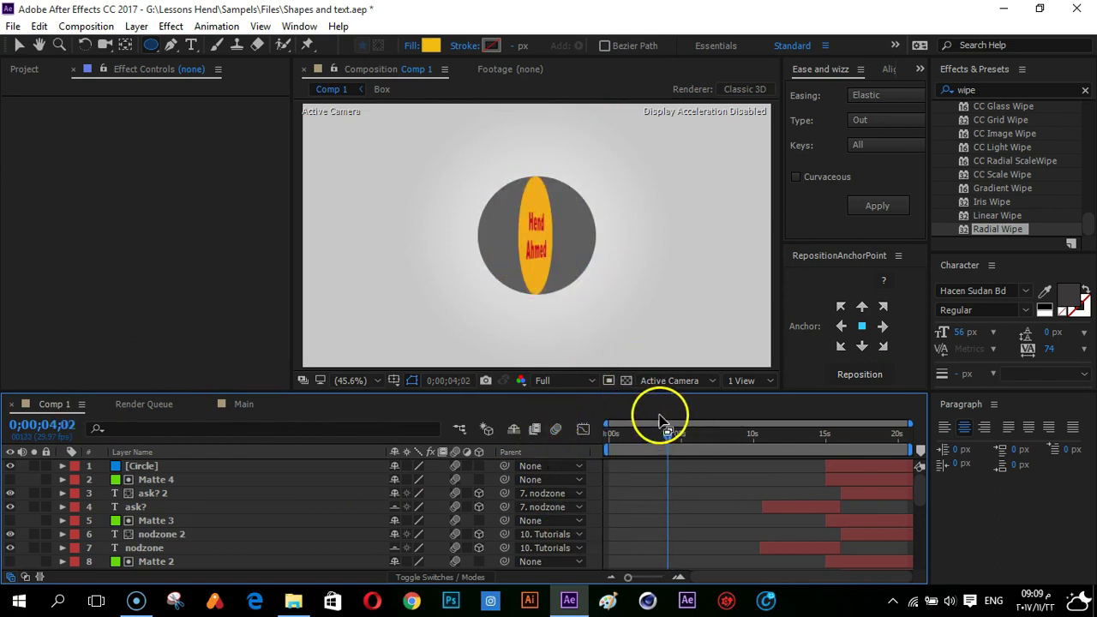
left_click_drag(667, 437, 669, 441)
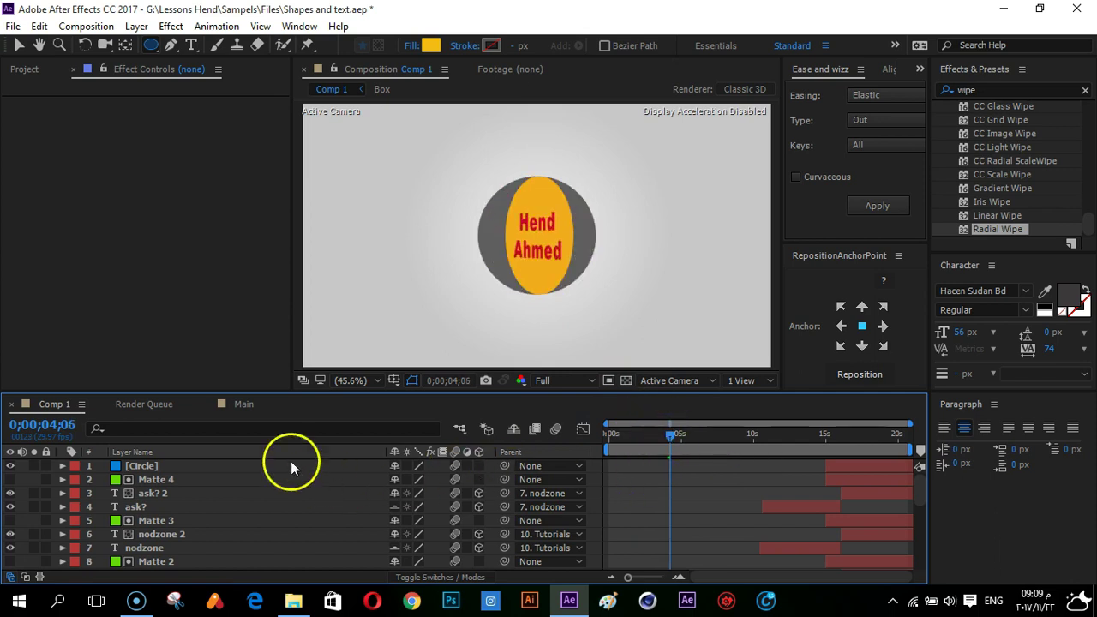
Return to Main, show the Circle layer's Rotation and turn the layer into a 3D layer
left_click(244, 404)
key("r")
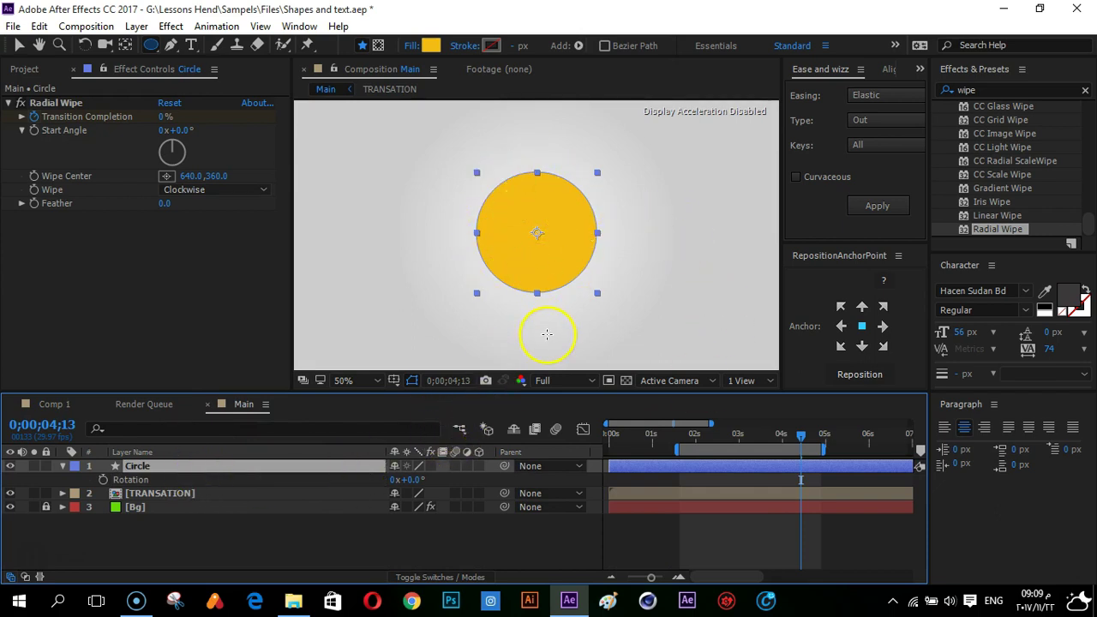
left_click(480, 466)
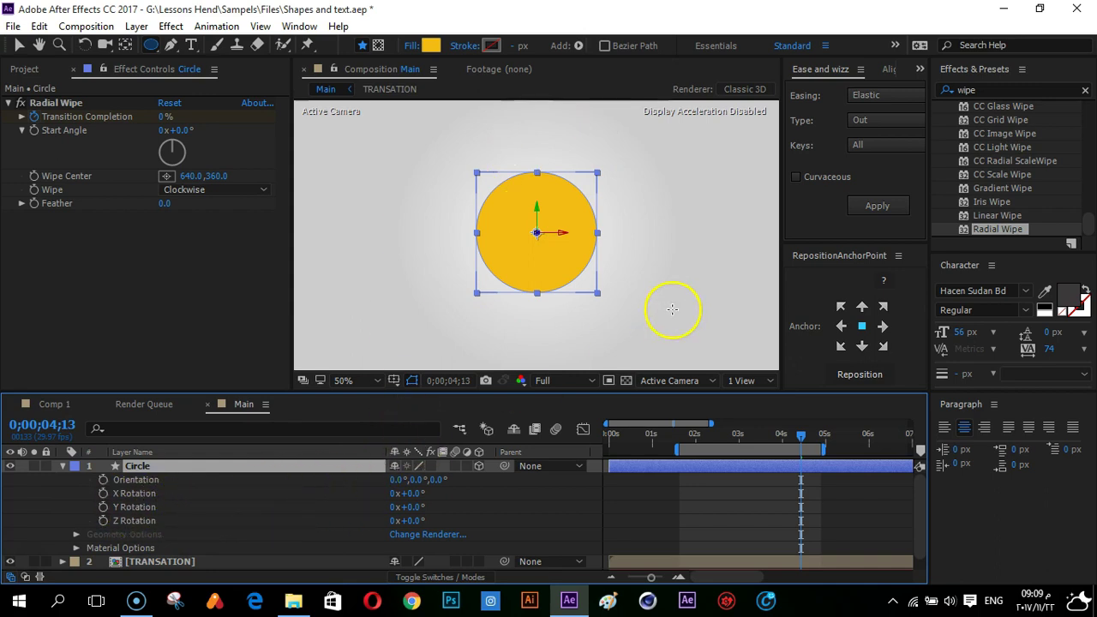
Add a 0° Y Rotation keyframe to the Circle layer and align it with the last Amount keyframe at 0;00;04;14
left_click_drag(722, 441, 750, 439)
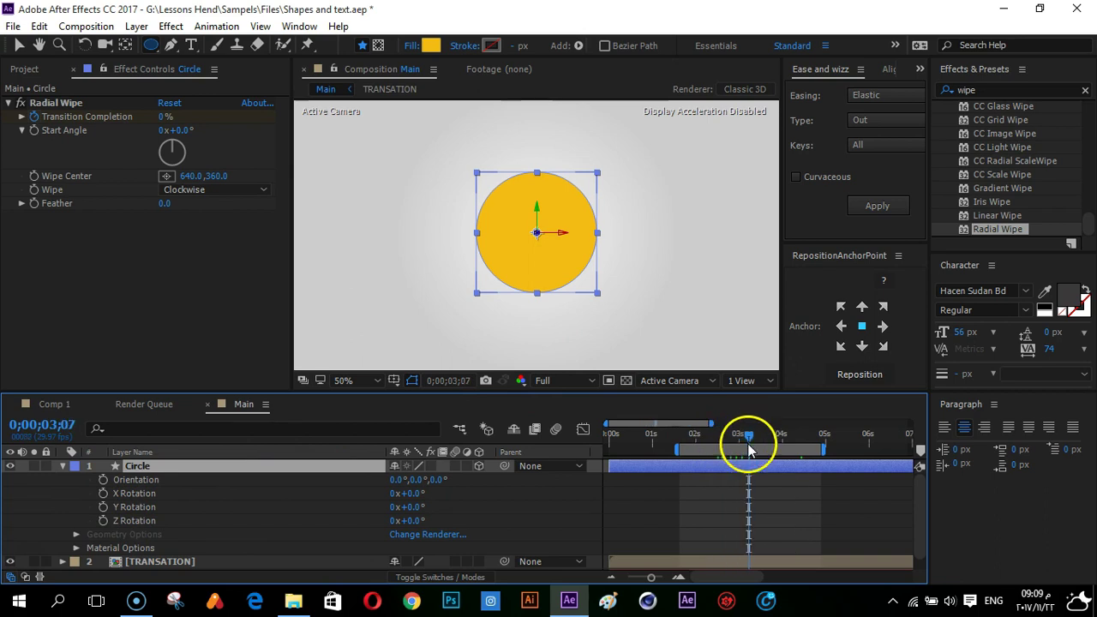
left_click(103, 507)
key("u")
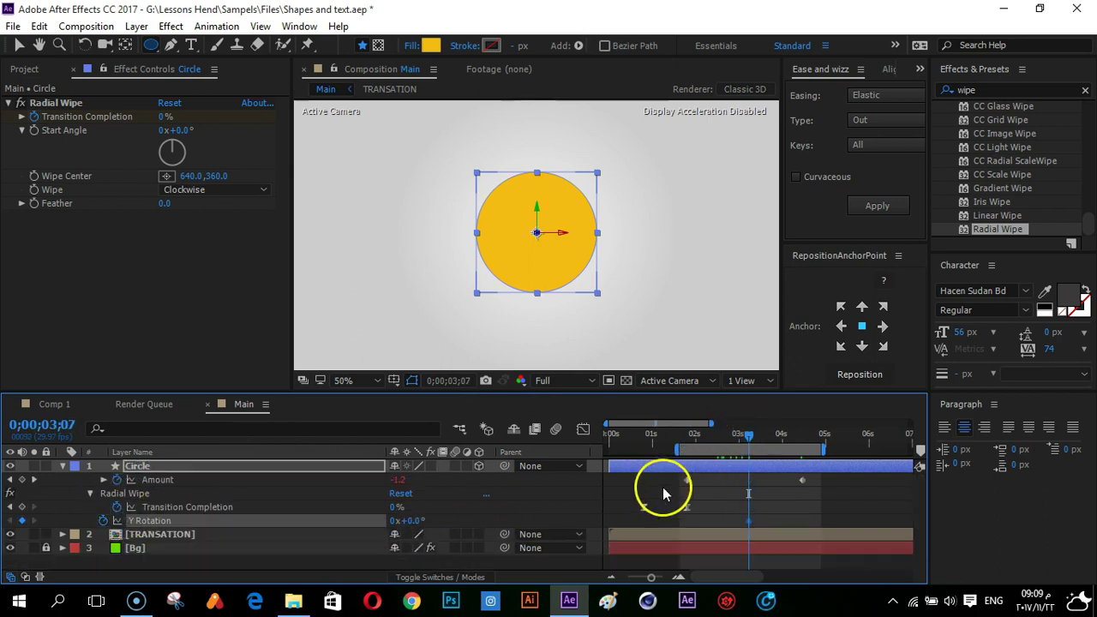
left_click(804, 439)
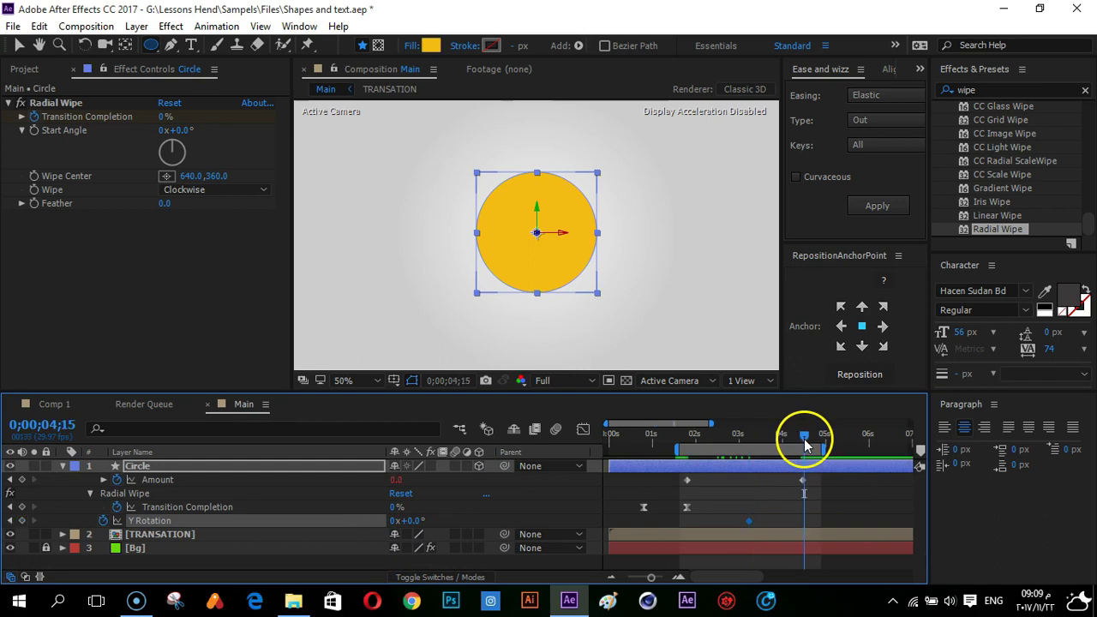
left_click_drag(750, 520, 802, 523)
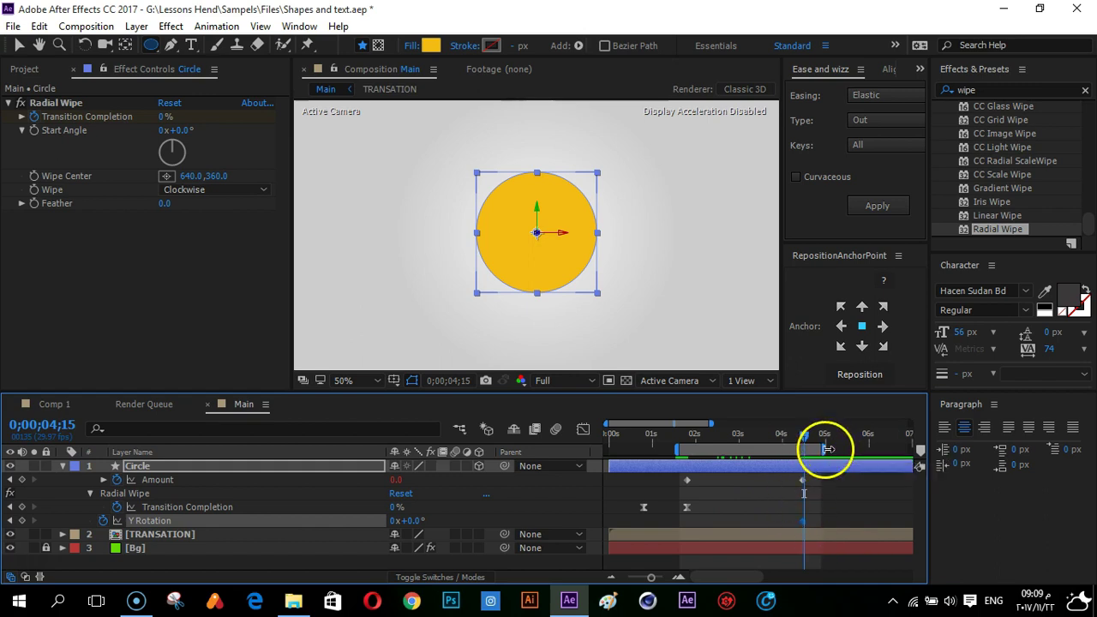
Extend the end of the work area past six seconds and move the playhead to the Amount keyframe at 0;00;04;14
left_click_drag(827, 449, 904, 452)
left_click(10, 480)
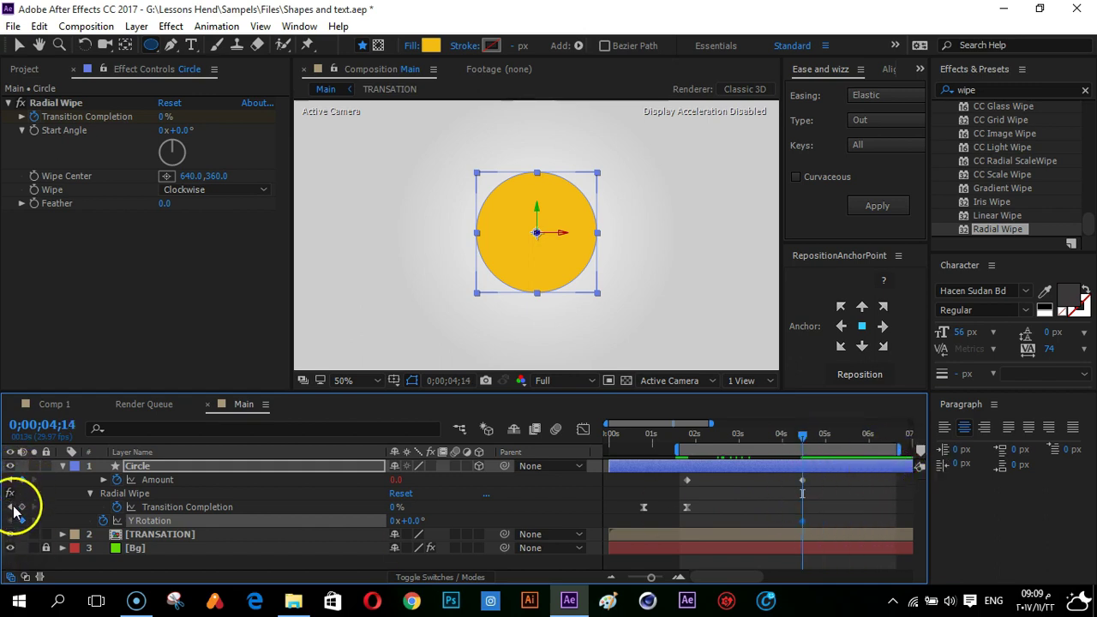
left_click(805, 522)
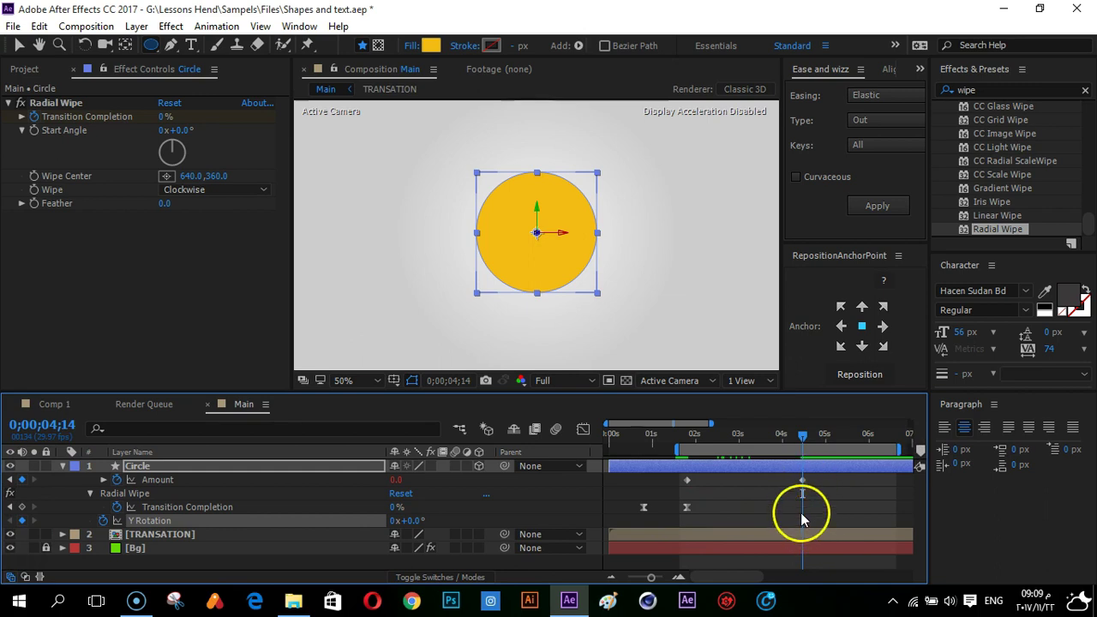
left_click(625, 540)
left_click(877, 502)
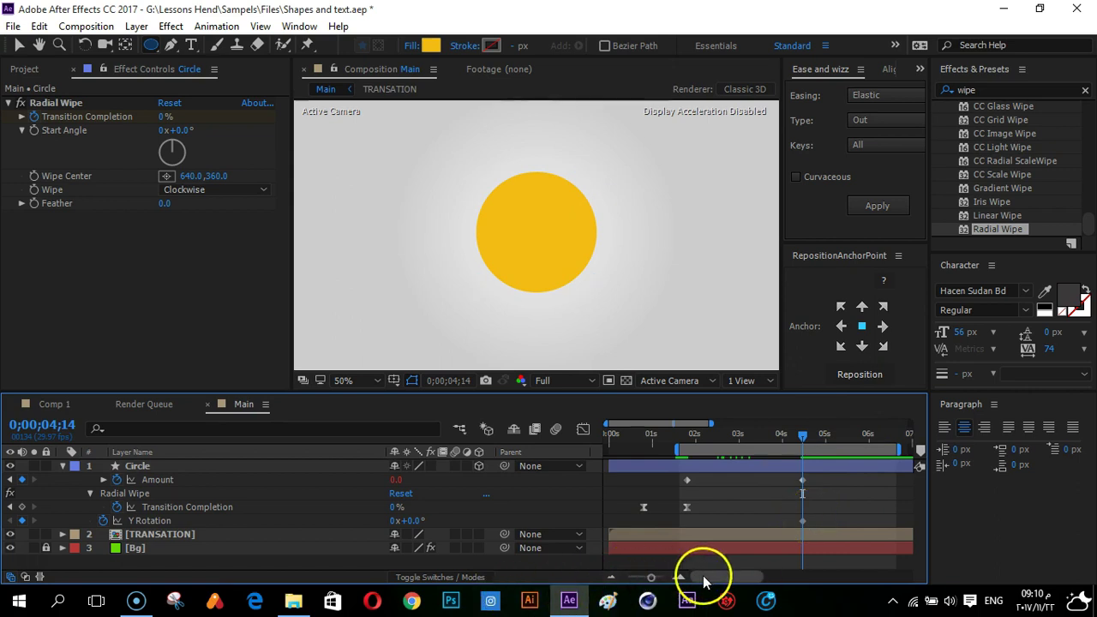
Add a 180° Y Rotation keyframe to the Circle at 0;00;06;14 and move the playhead back to 0;00;04;12
left_click_drag(702, 577, 712, 575)
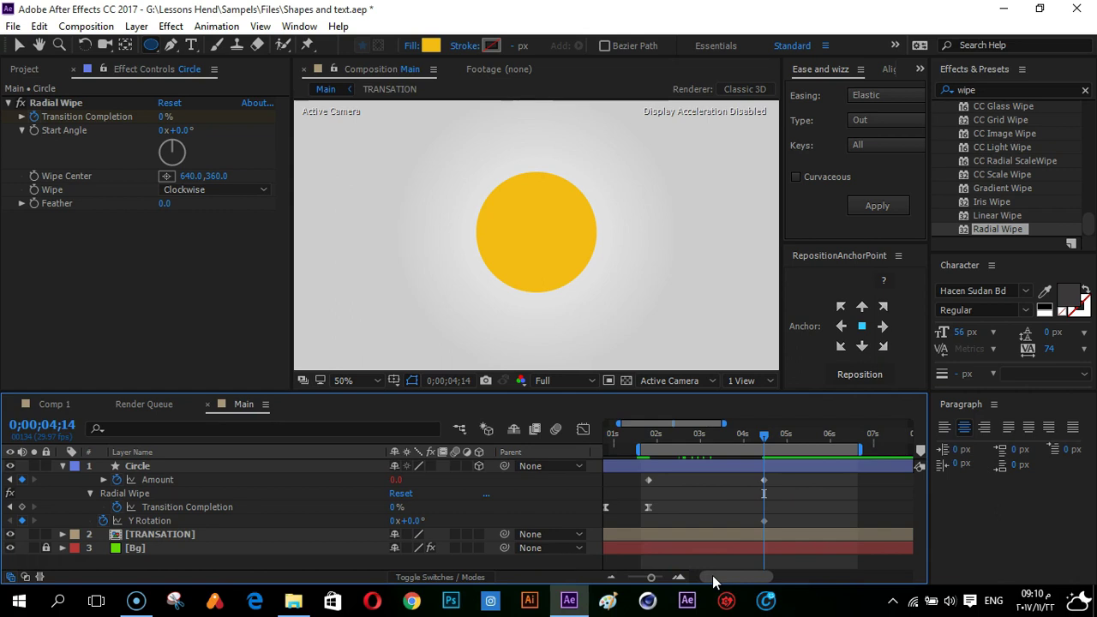
key("space")
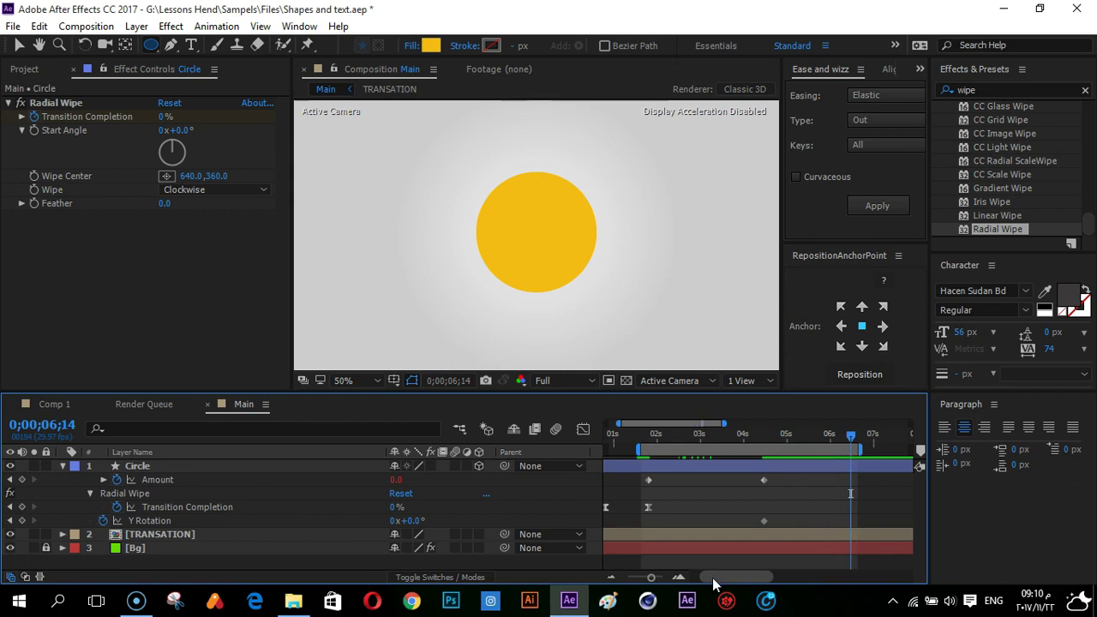
left_click(414, 518)
type("18")
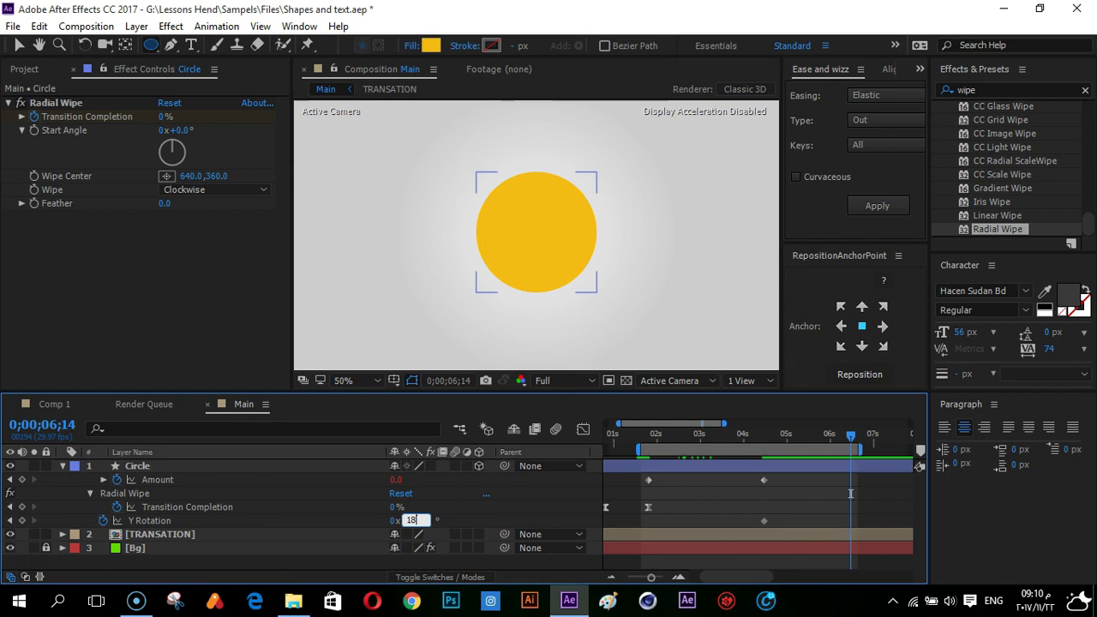
type("0")
key("Return")
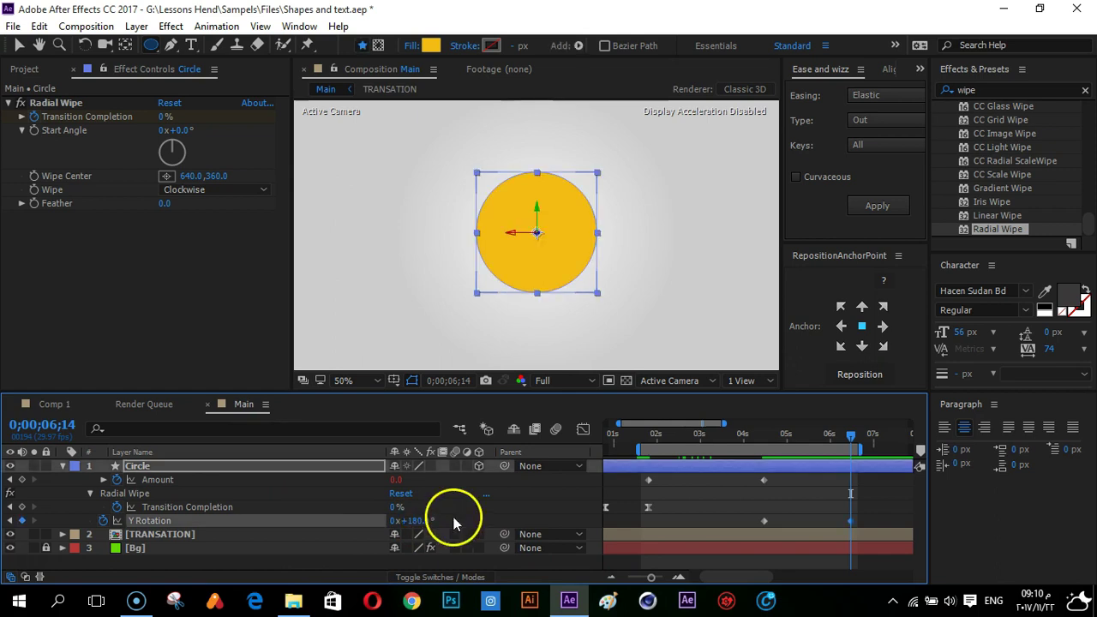
left_click(759, 440)
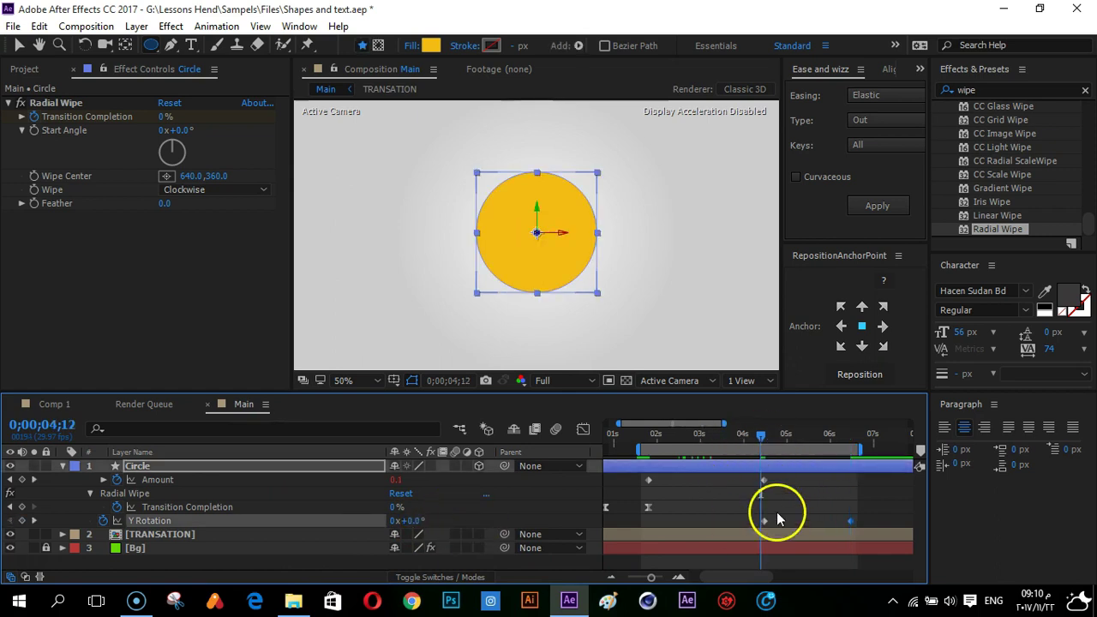
Preview the circle's Y Rotation flip from 0;00;04;12 and stop with the playhead at 0;00;04;25
left_click(776, 512)
key("space")
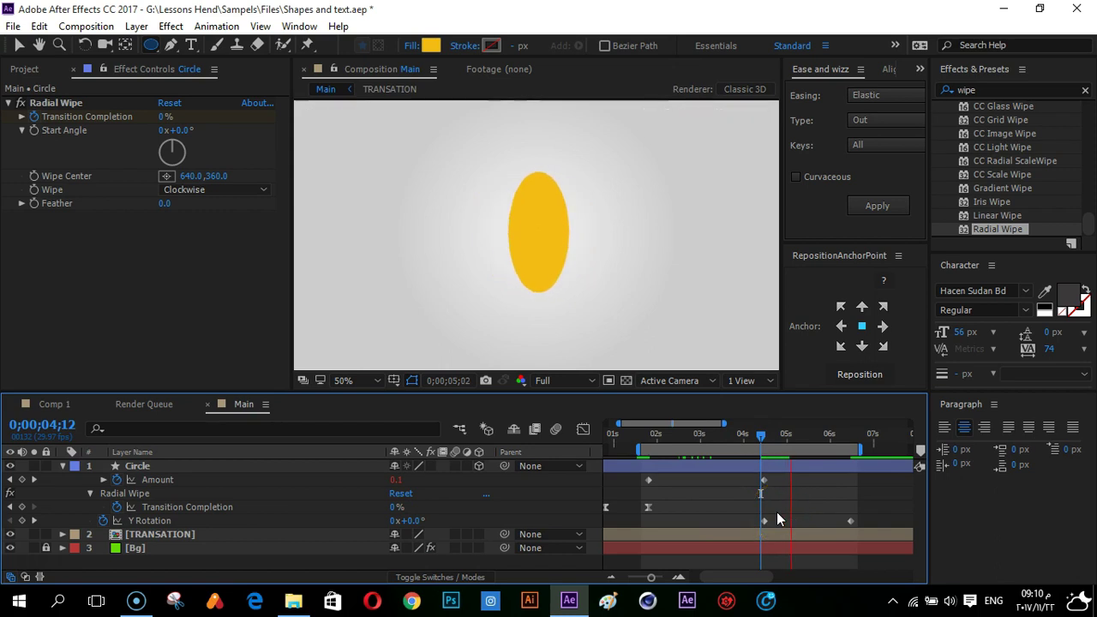
left_click(780, 431)
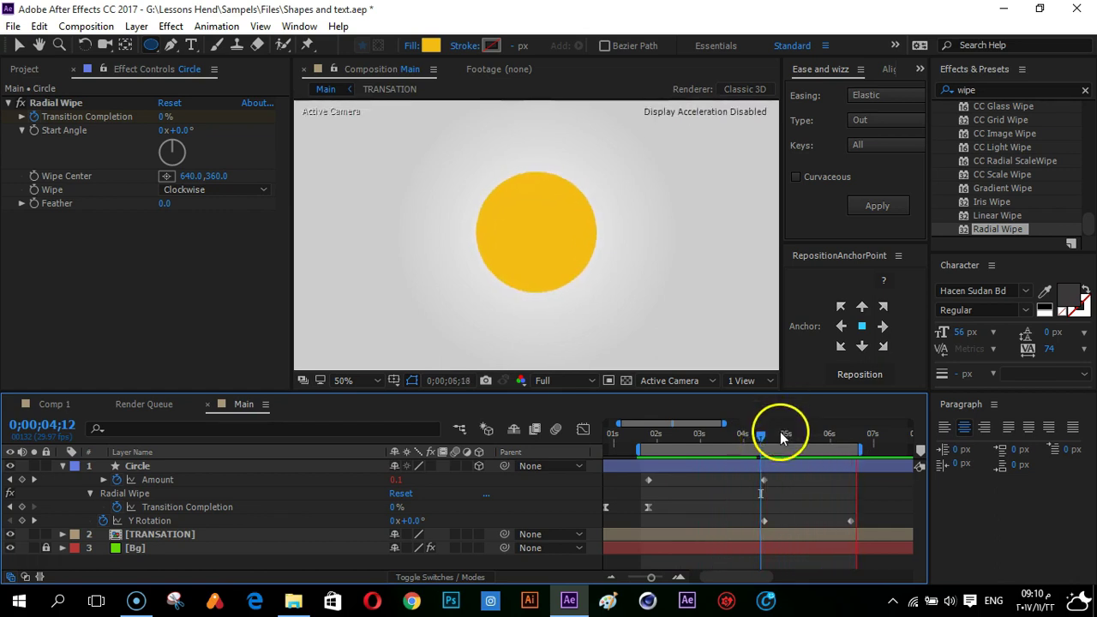
Apply Elastic Out easing to both Y Rotation keyframes of the Circle layer and preview the animation from 0;00;01;20
left_click_drag(869, 521, 703, 536)
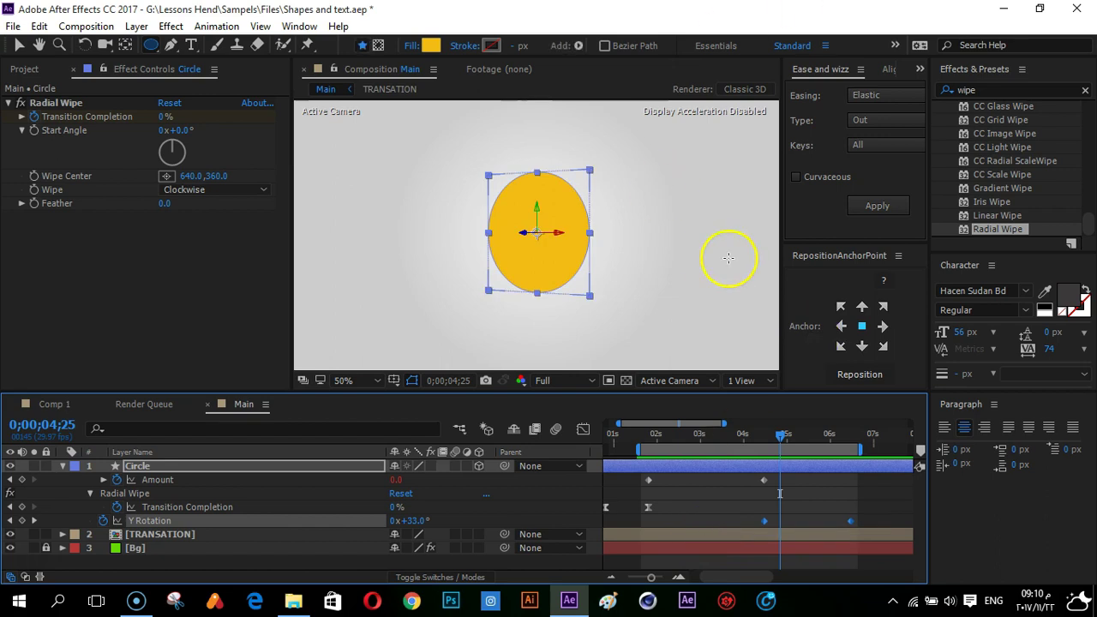
left_click(877, 210)
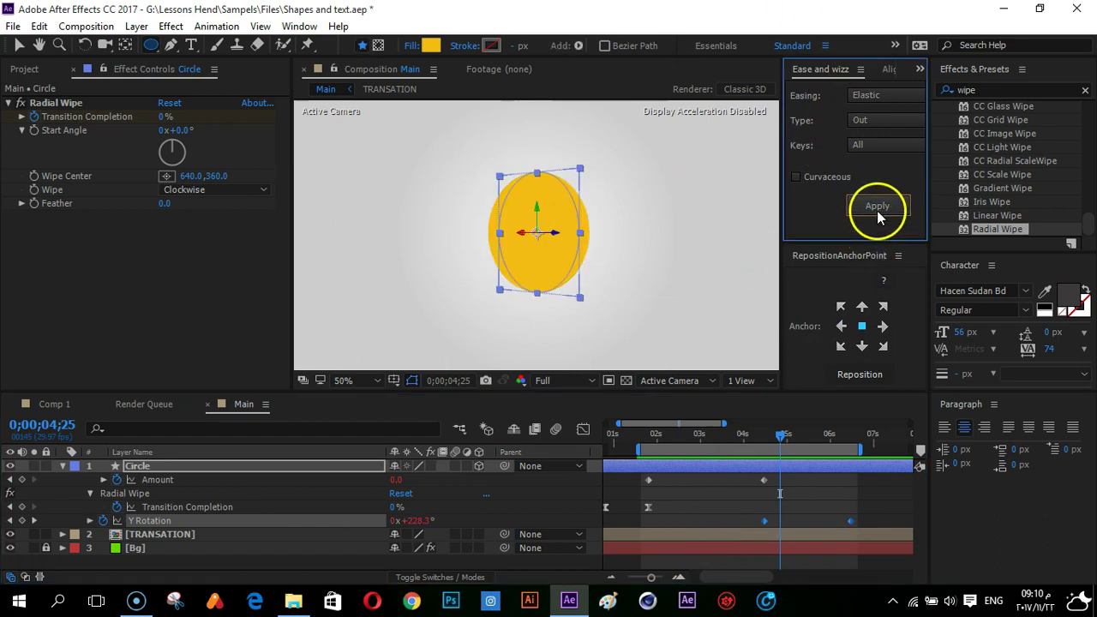
left_click(643, 436)
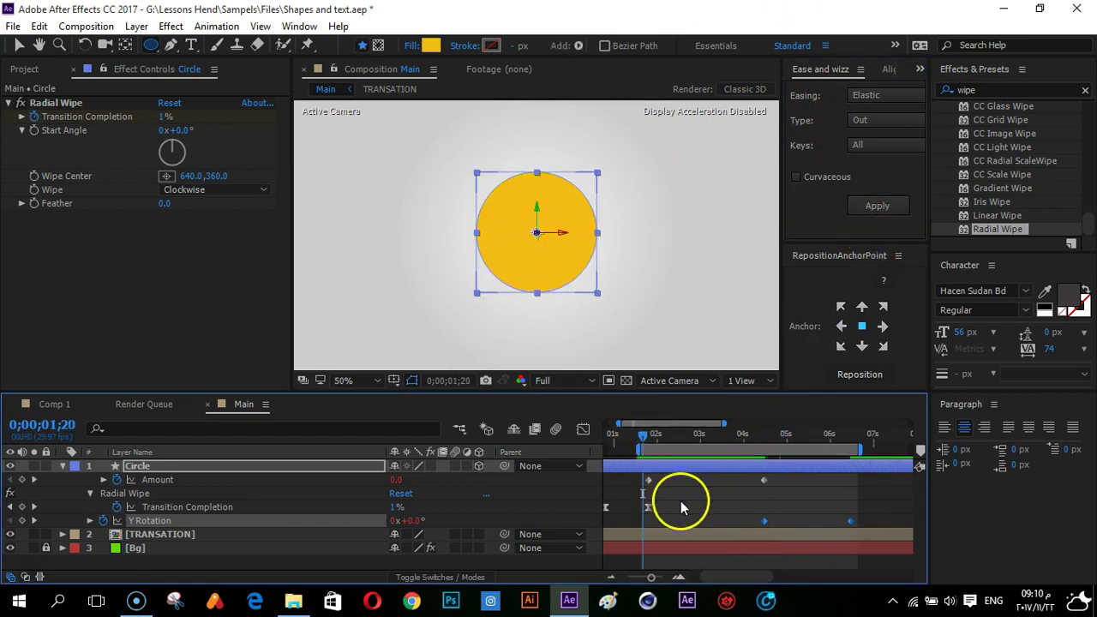
left_click(681, 503)
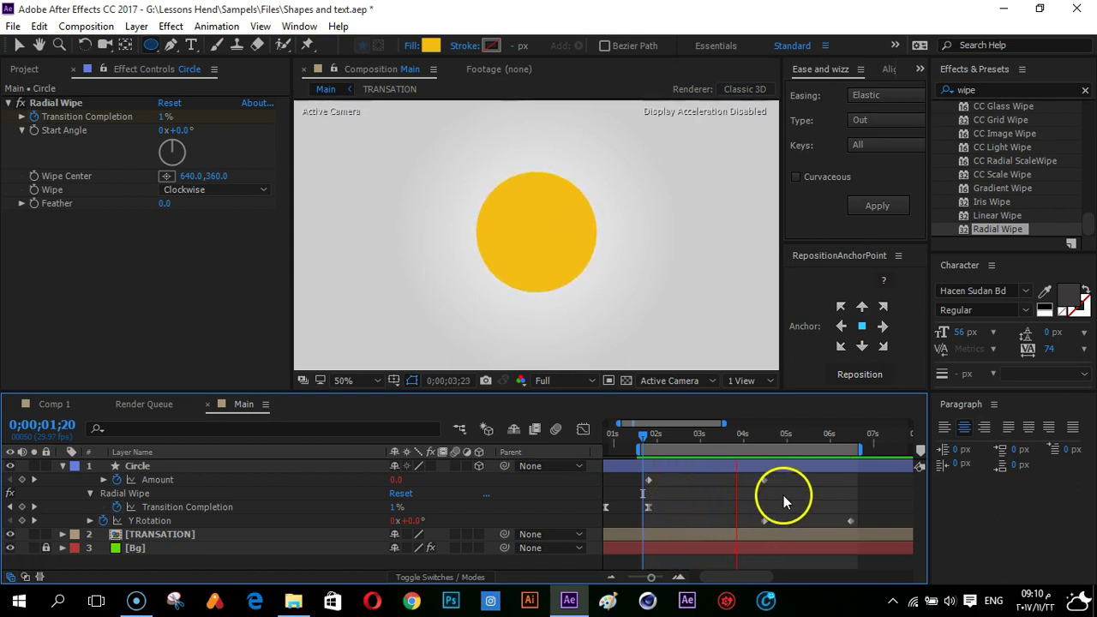
Move the Circle's last Y Rotation keyframe out to about 8.5 seconds and extend the end of the work area to about 10 seconds
left_click(762, 434)
left_click_drag(864, 452, 880, 456)
left_click(628, 577)
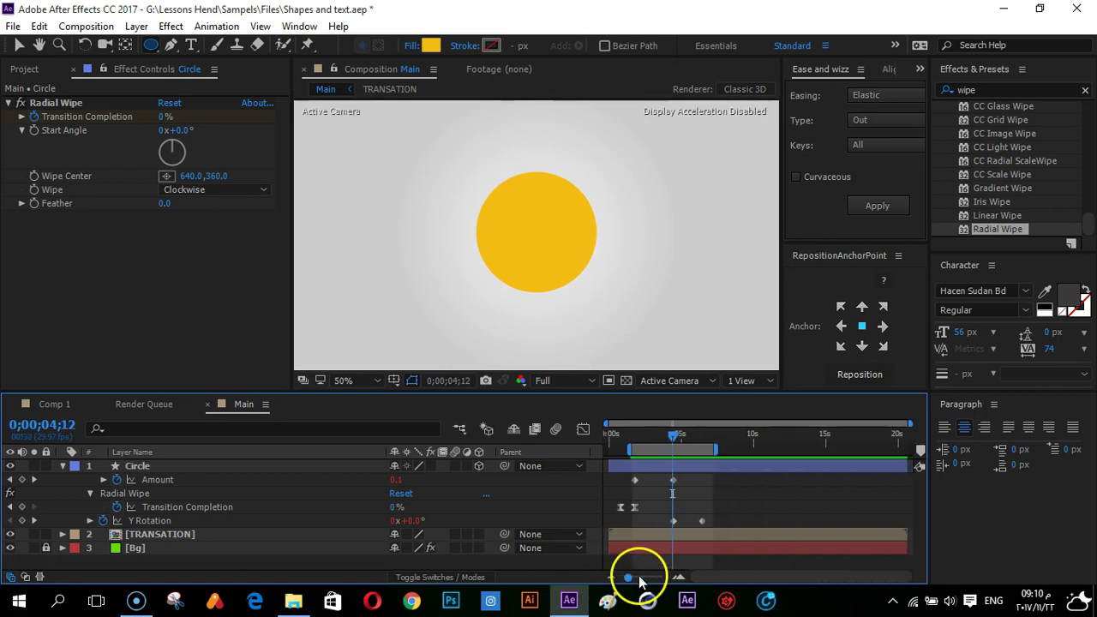
left_click(701, 521)
left_click_drag(702, 521, 729, 522)
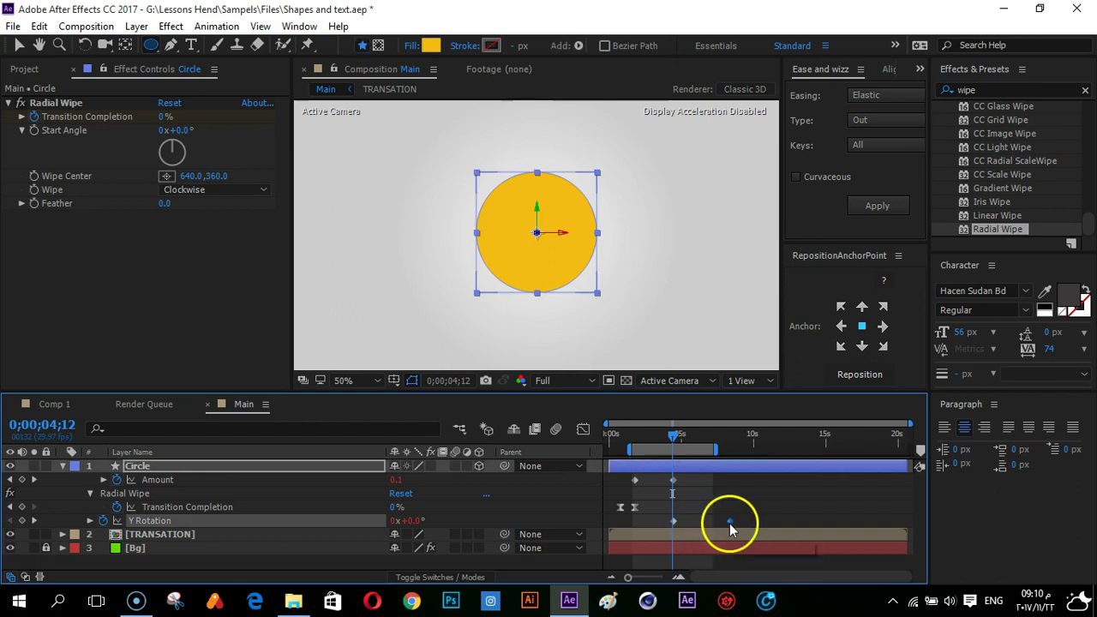
left_click_drag(717, 450, 750, 451)
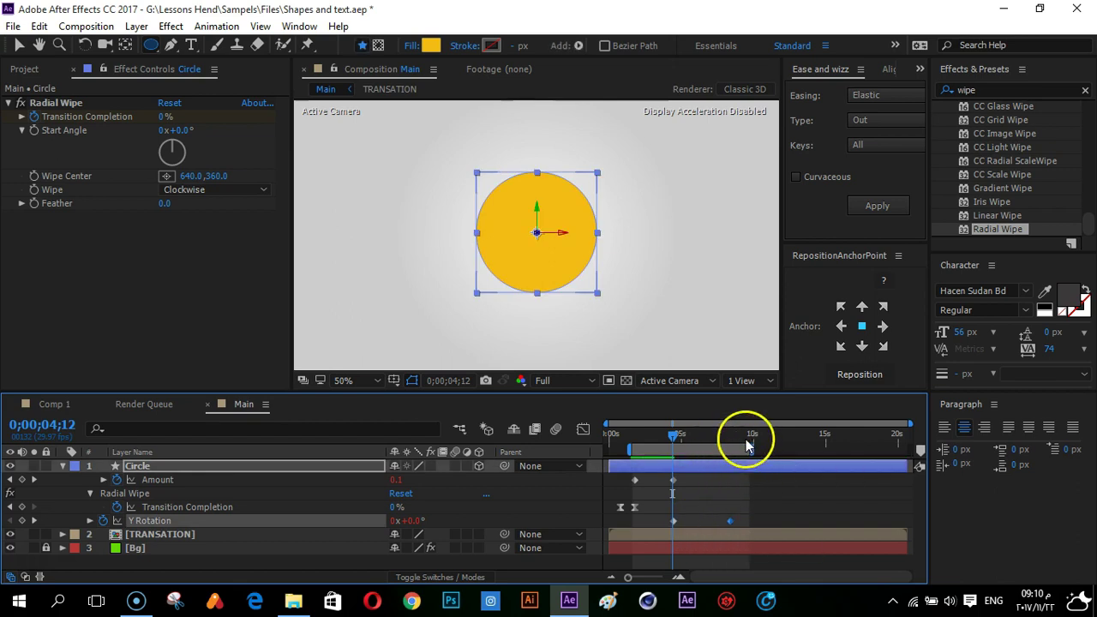
Preview the slowed flip from 0;00;01;22, return the playhead to 0;00;04;12 and collapse the Circle layer's properties
left_click(677, 491)
key("space")
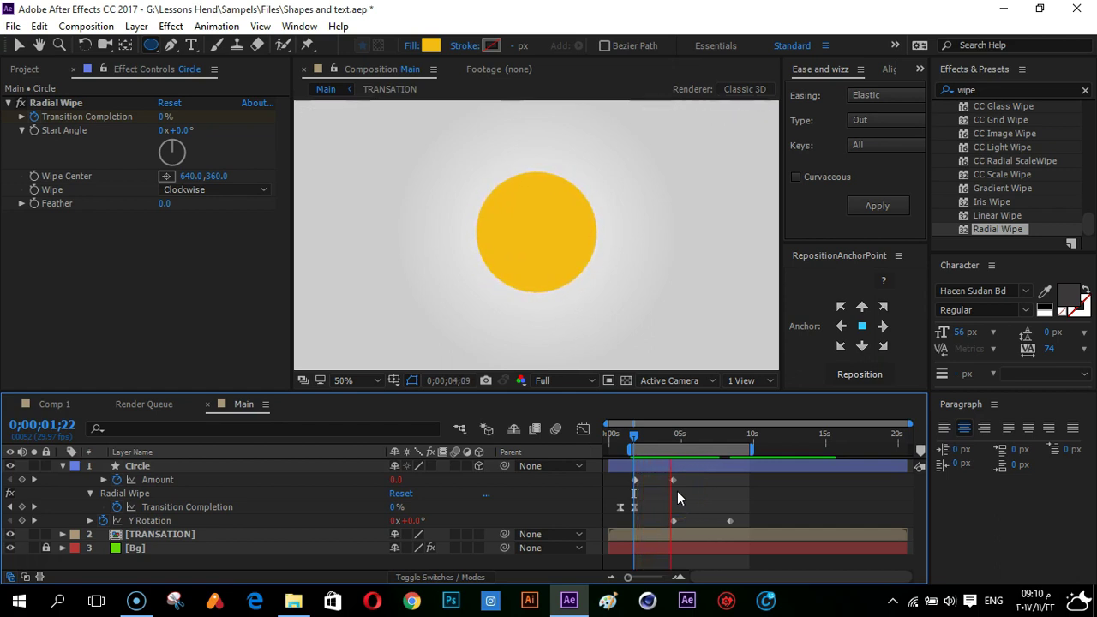
left_click(677, 438)
left_click_drag(676, 438, 672, 438)
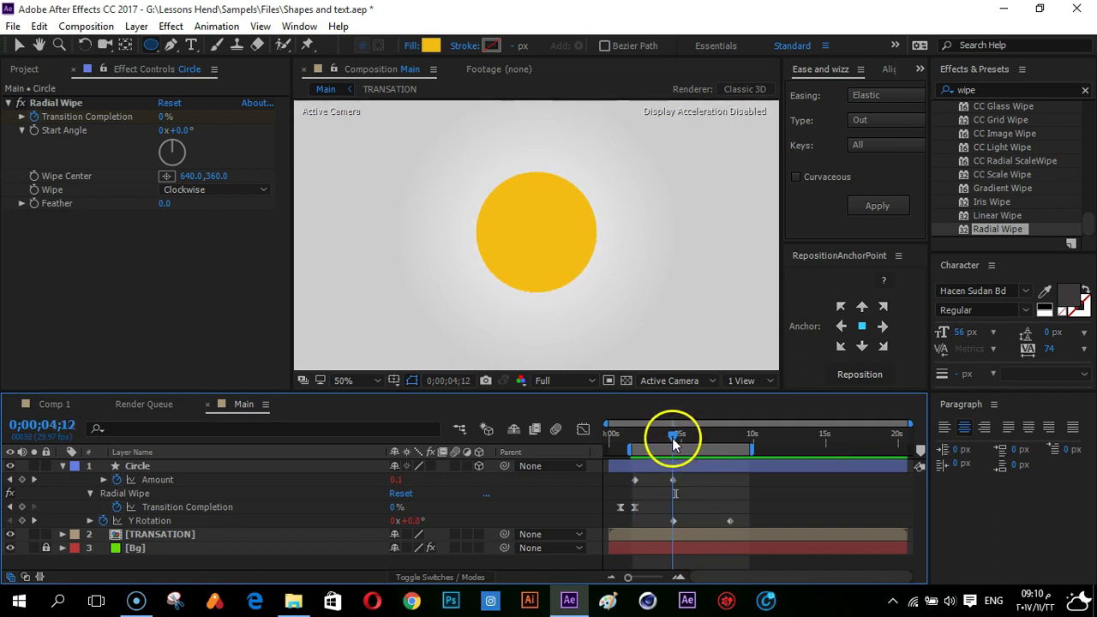
left_click(62, 467)
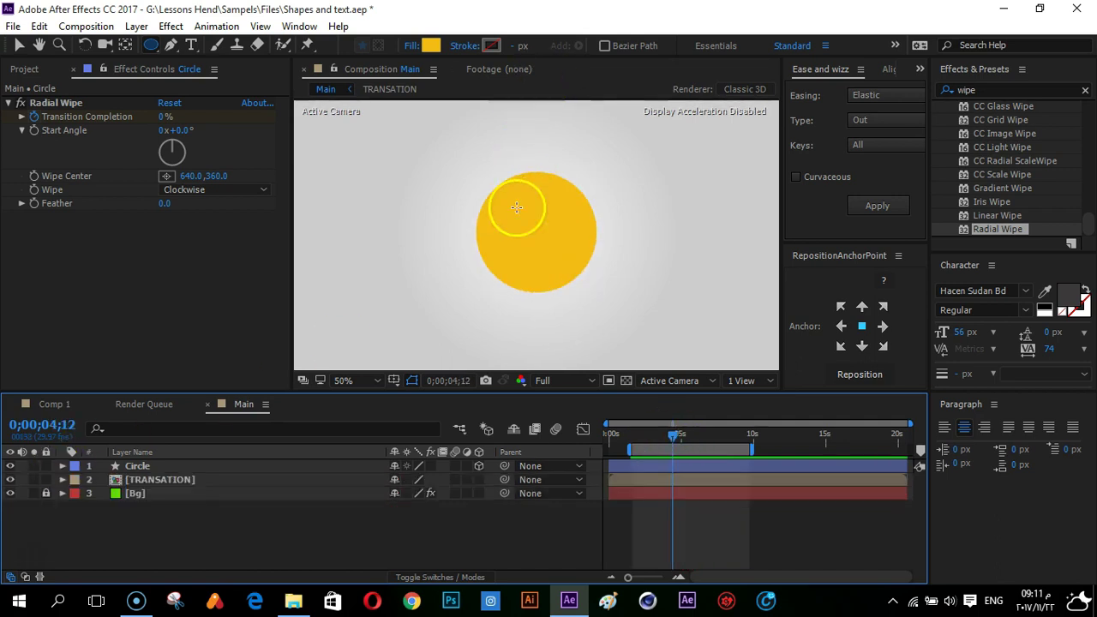